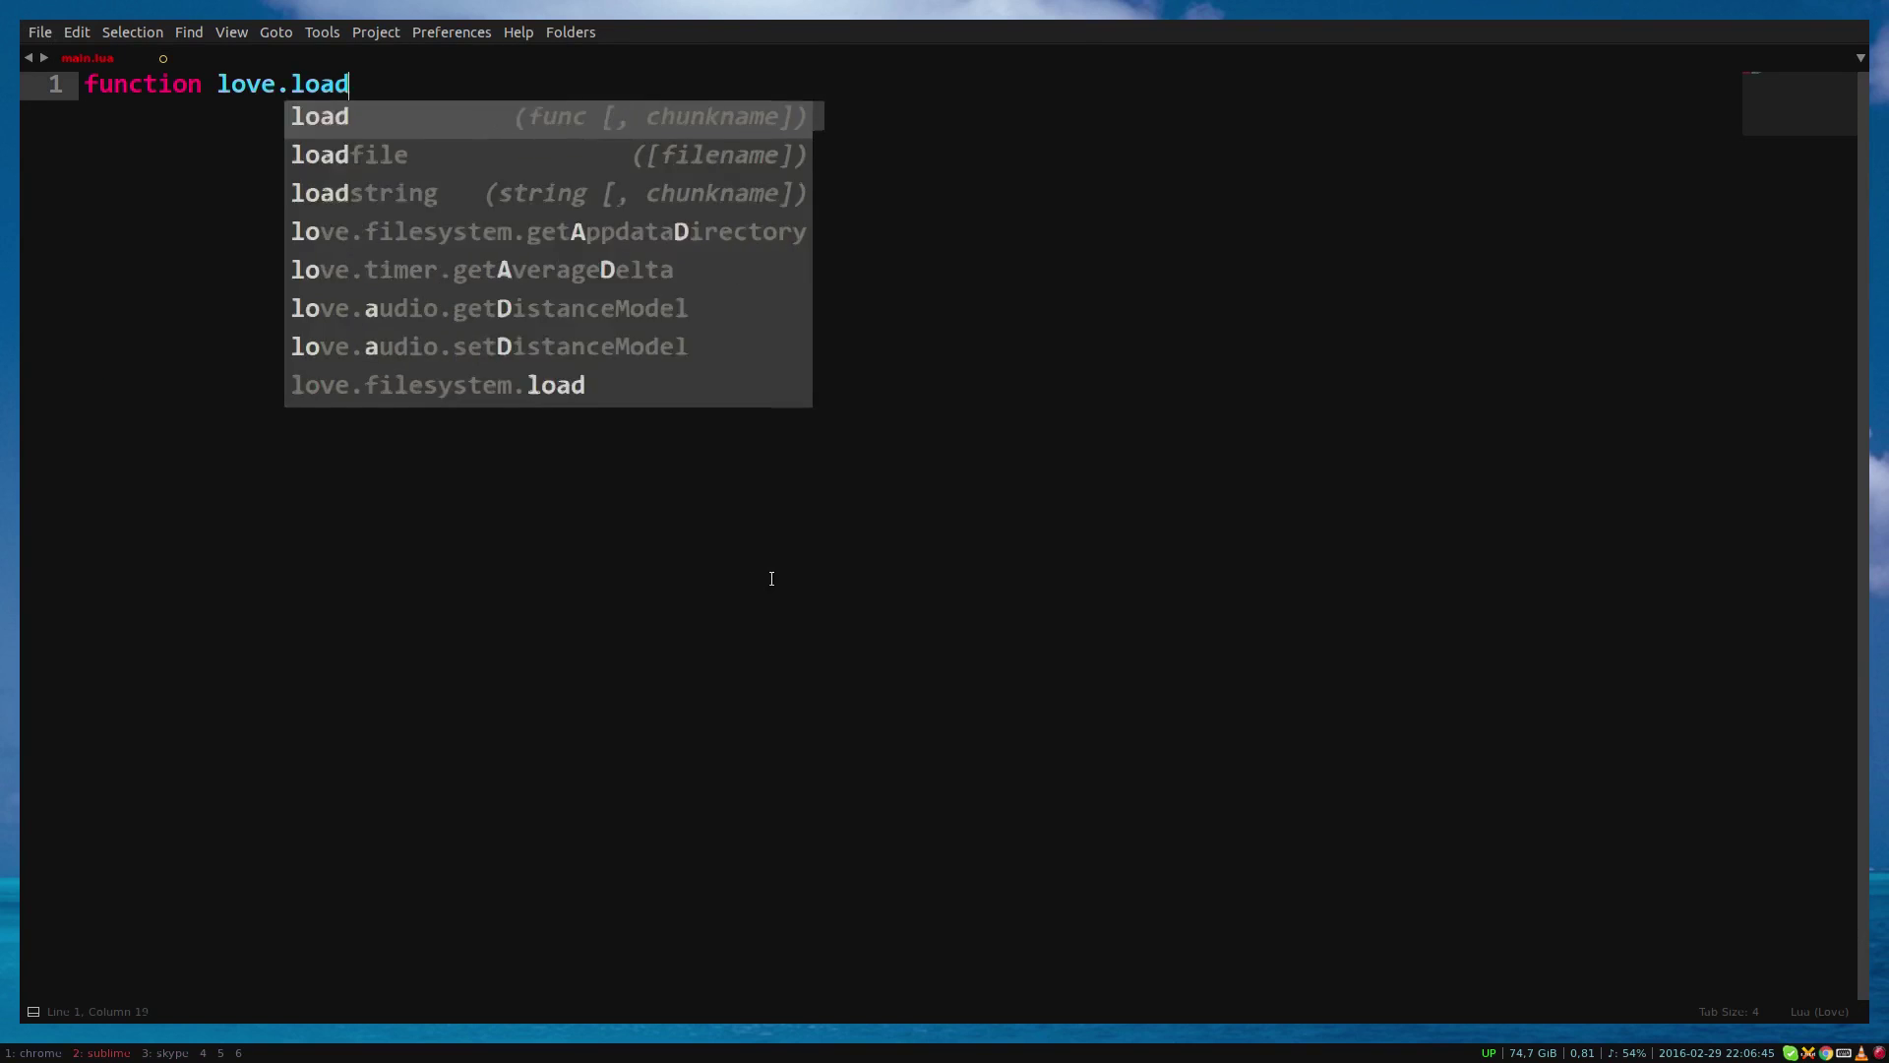
pyautogui.write('end')
pyautogui.write('(')
# Write empty love.load, love.update and love.draw functions, fixing the misspelled update name.
pyautogui.press('Return')
pyautogui.press('Return')
pyautogui.press('Return')
pyautogui.write('function love')
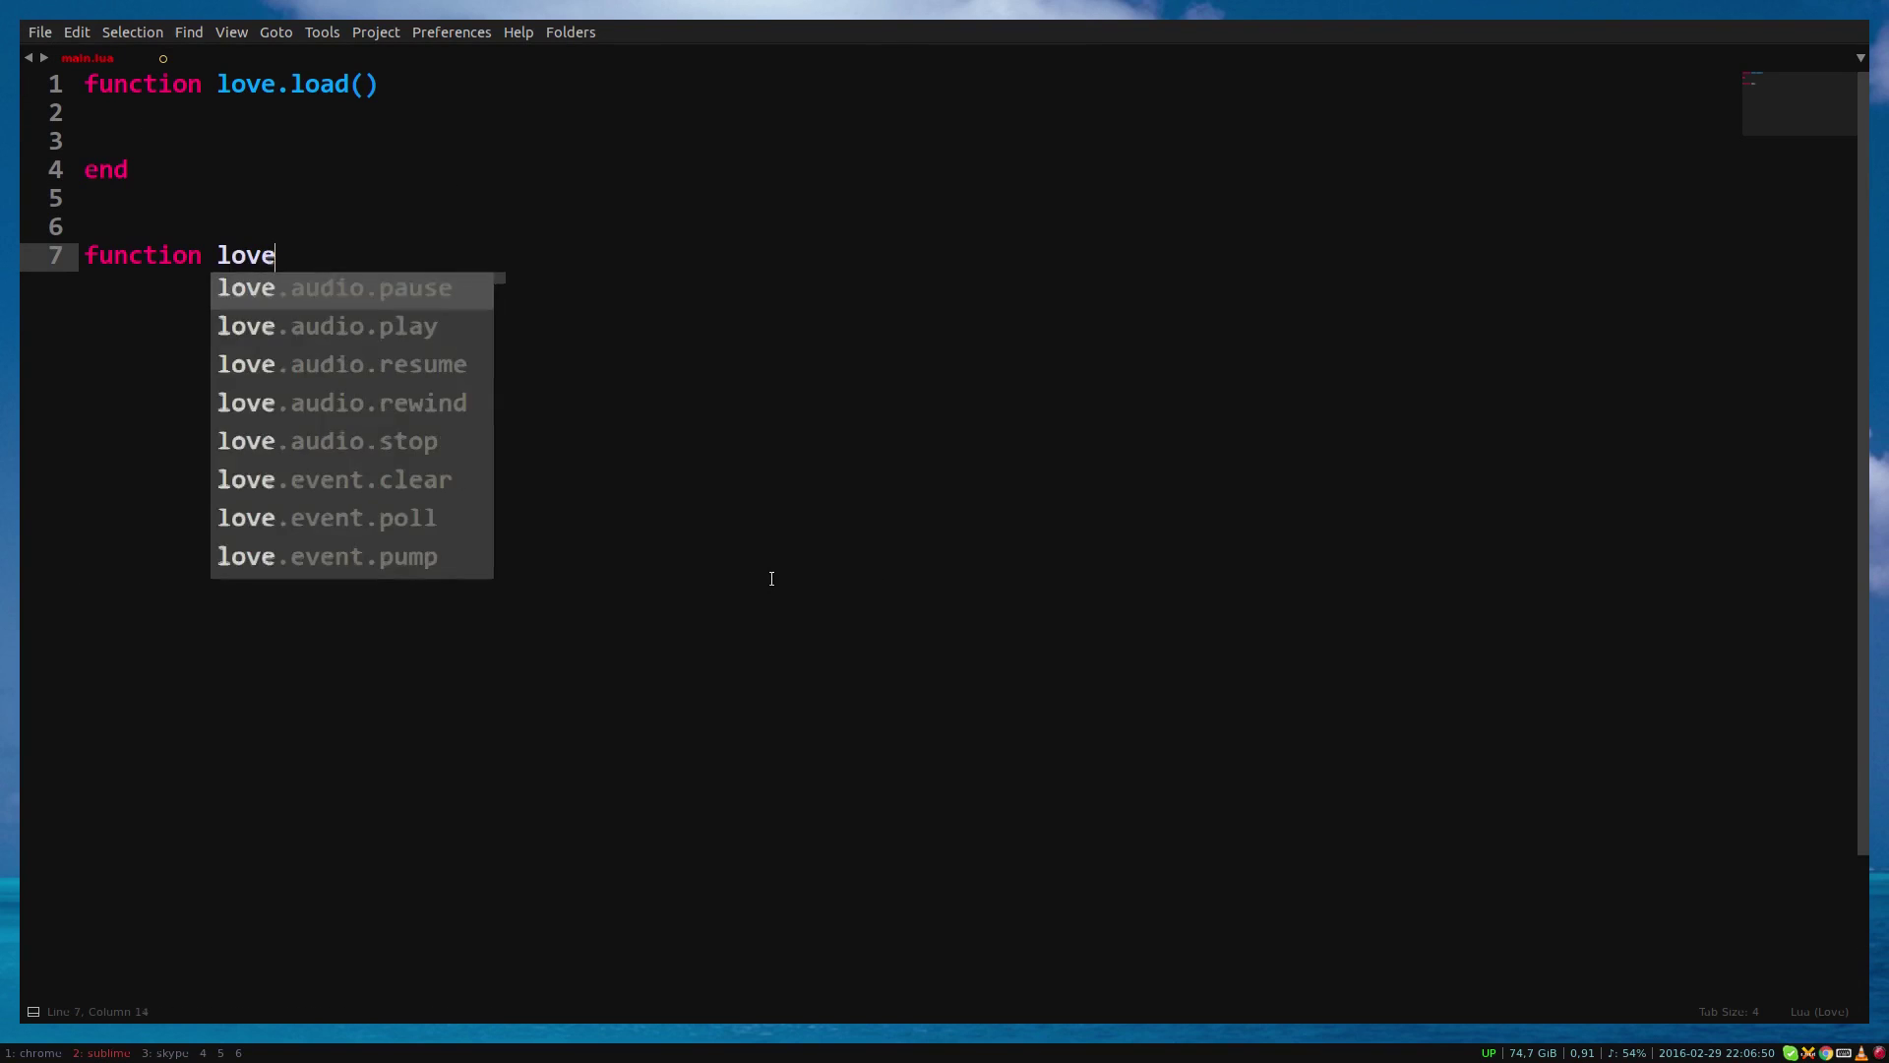
pyautogui.write('.updaet')
pyautogui.press('BackSpace')
pyautogui.press('BackSpace')
pyautogui.write('te()')
pyautogui.press('Return')
pyautogui.press('Return')
pyautogui.write('end')
pyautogui.press('Return')
pyautogui.press('Return')
pyautogui.press('Return')
pyautogui.write('function love.draw()')
pyautogui.press('Return')
pyautogui.write('end')
pyautogui.press('Up')
pyautogui.press('Return')
pyautogui.press('Up')
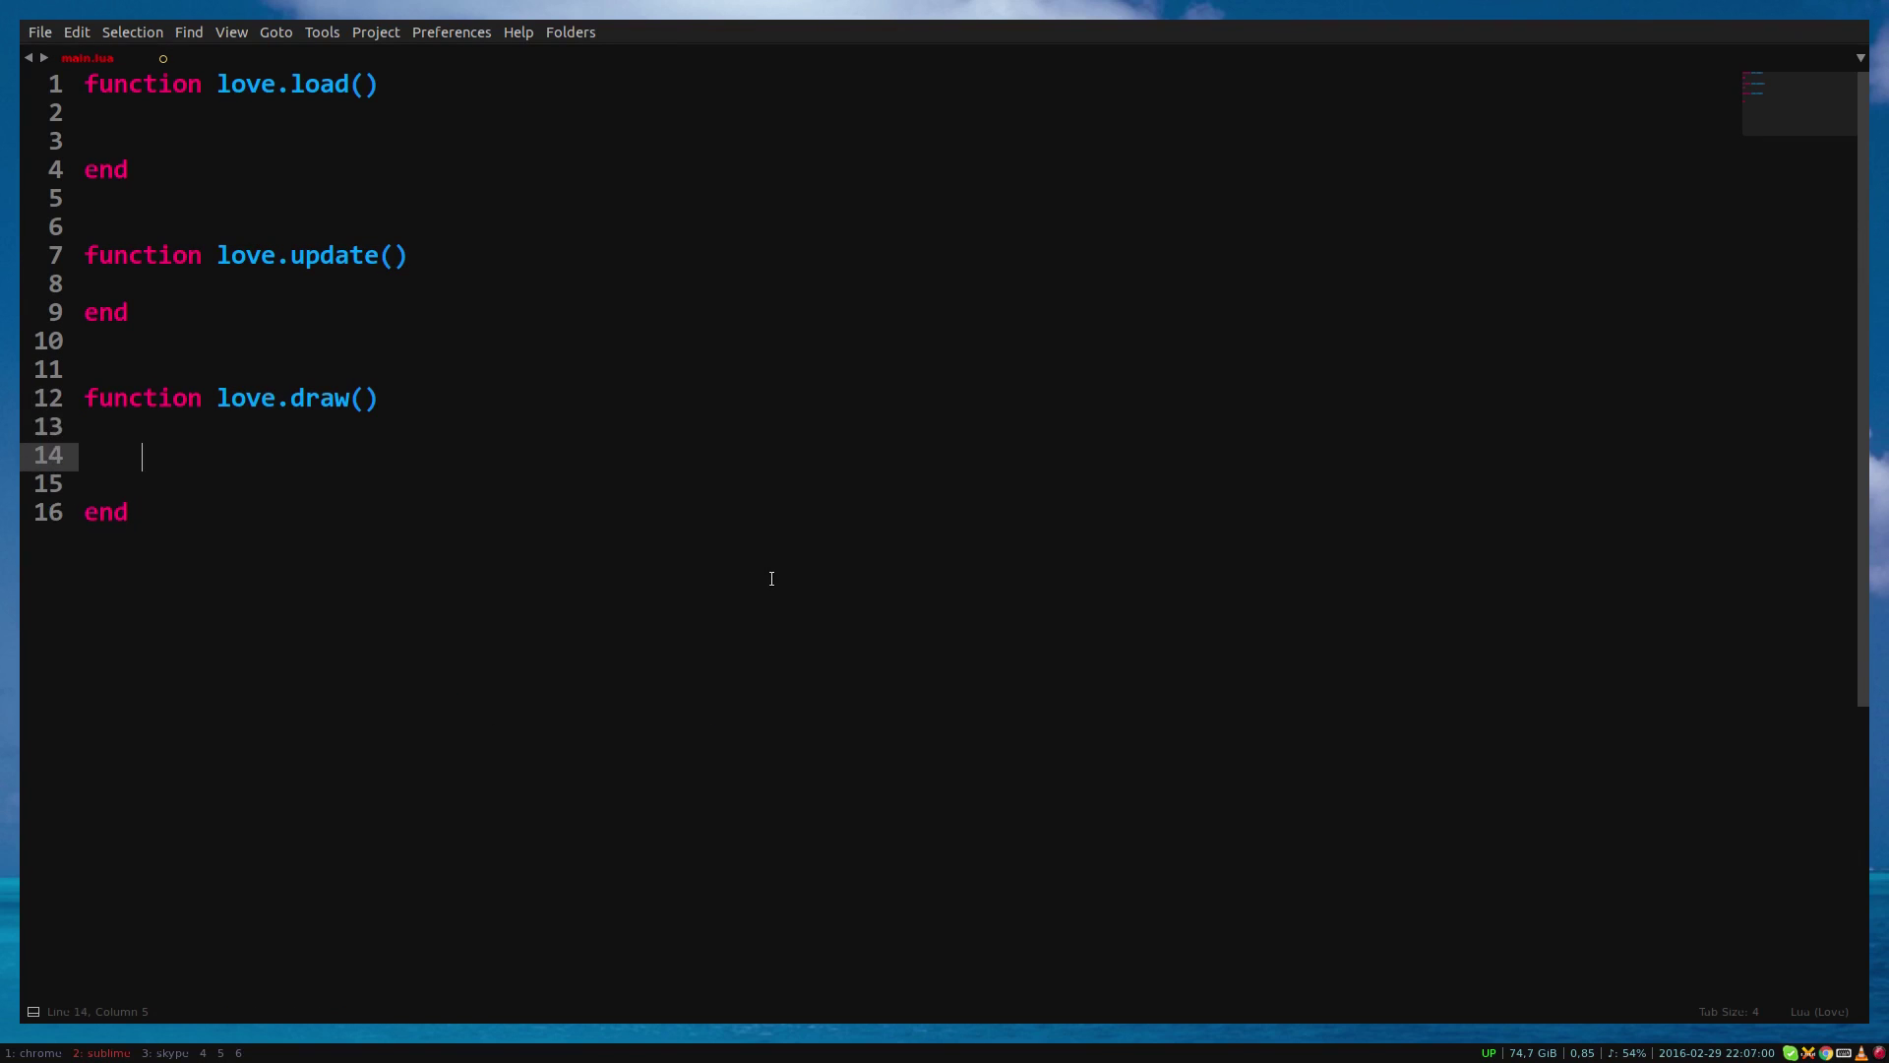
pyautogui.write('rec')
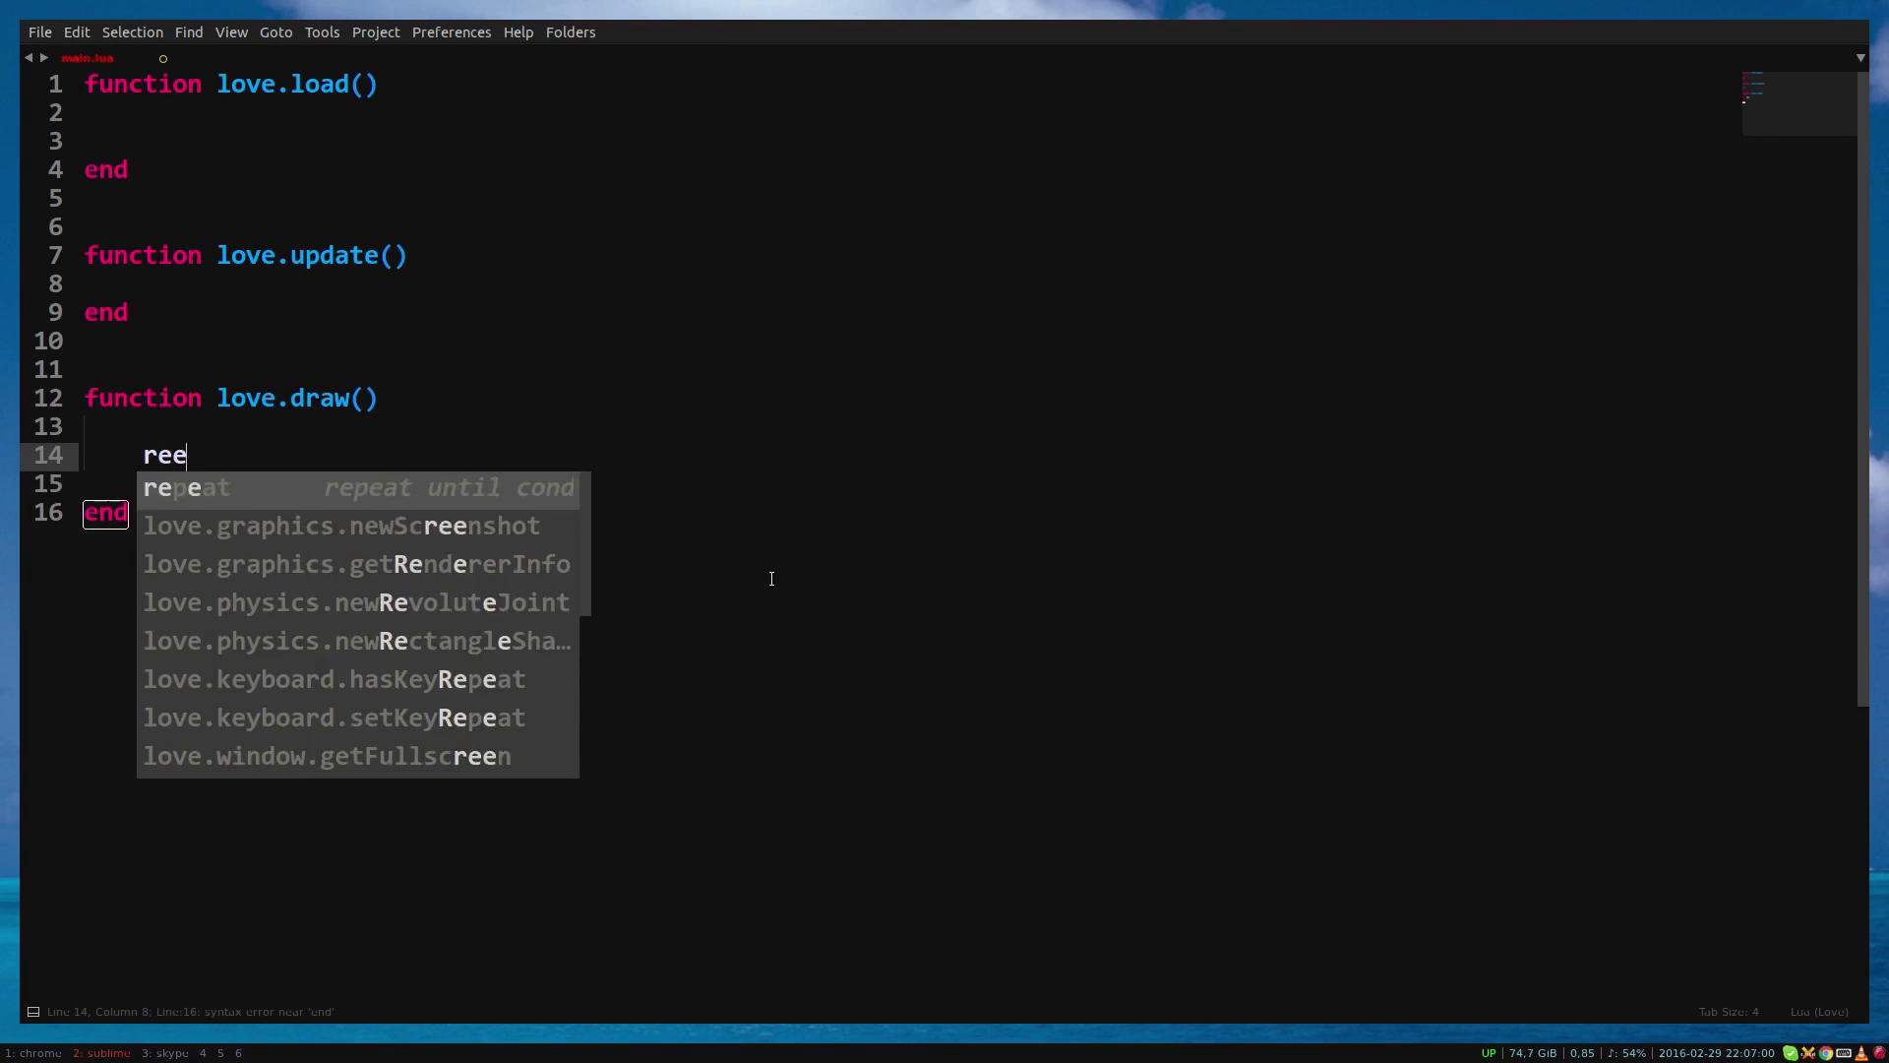
pyautogui.write('tangel')
# In love.draw, add love.graphics.rectangle with mode "fill", x 100 and y 50.
pyautogui.press('Tab')
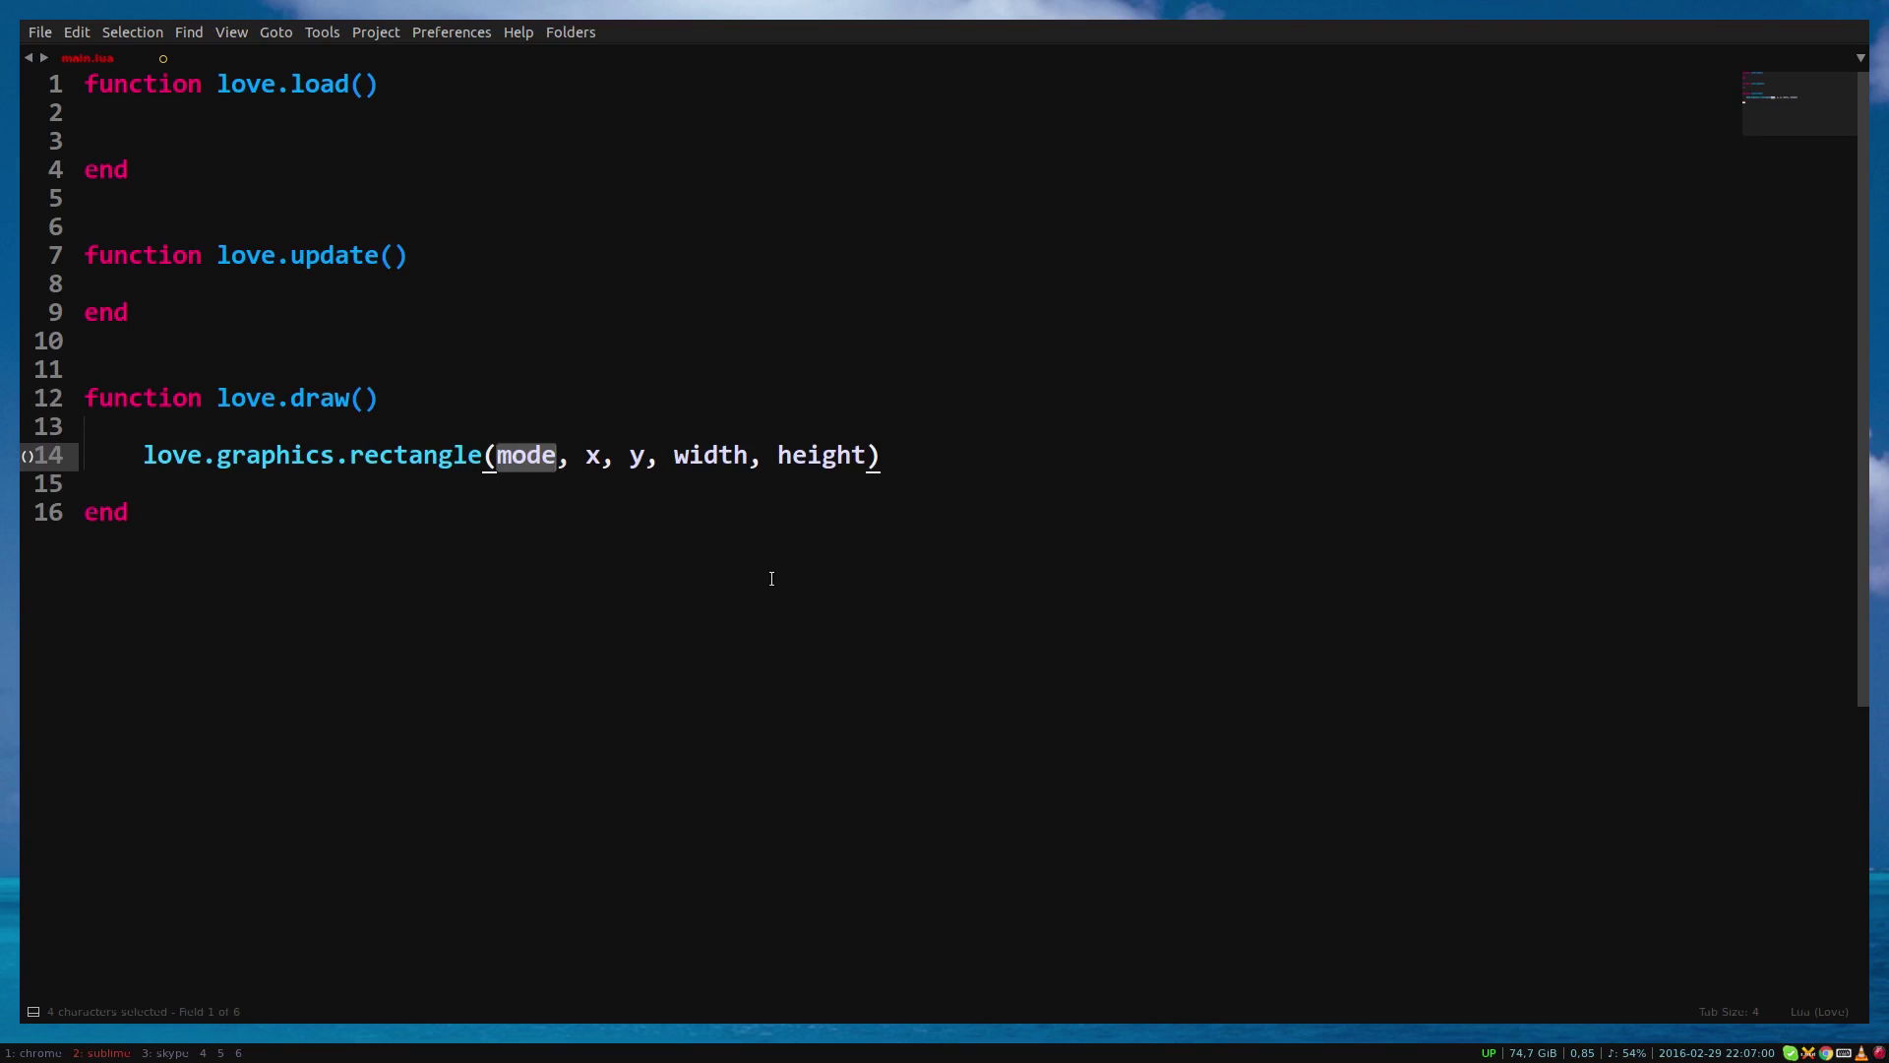
pyautogui.write('"')
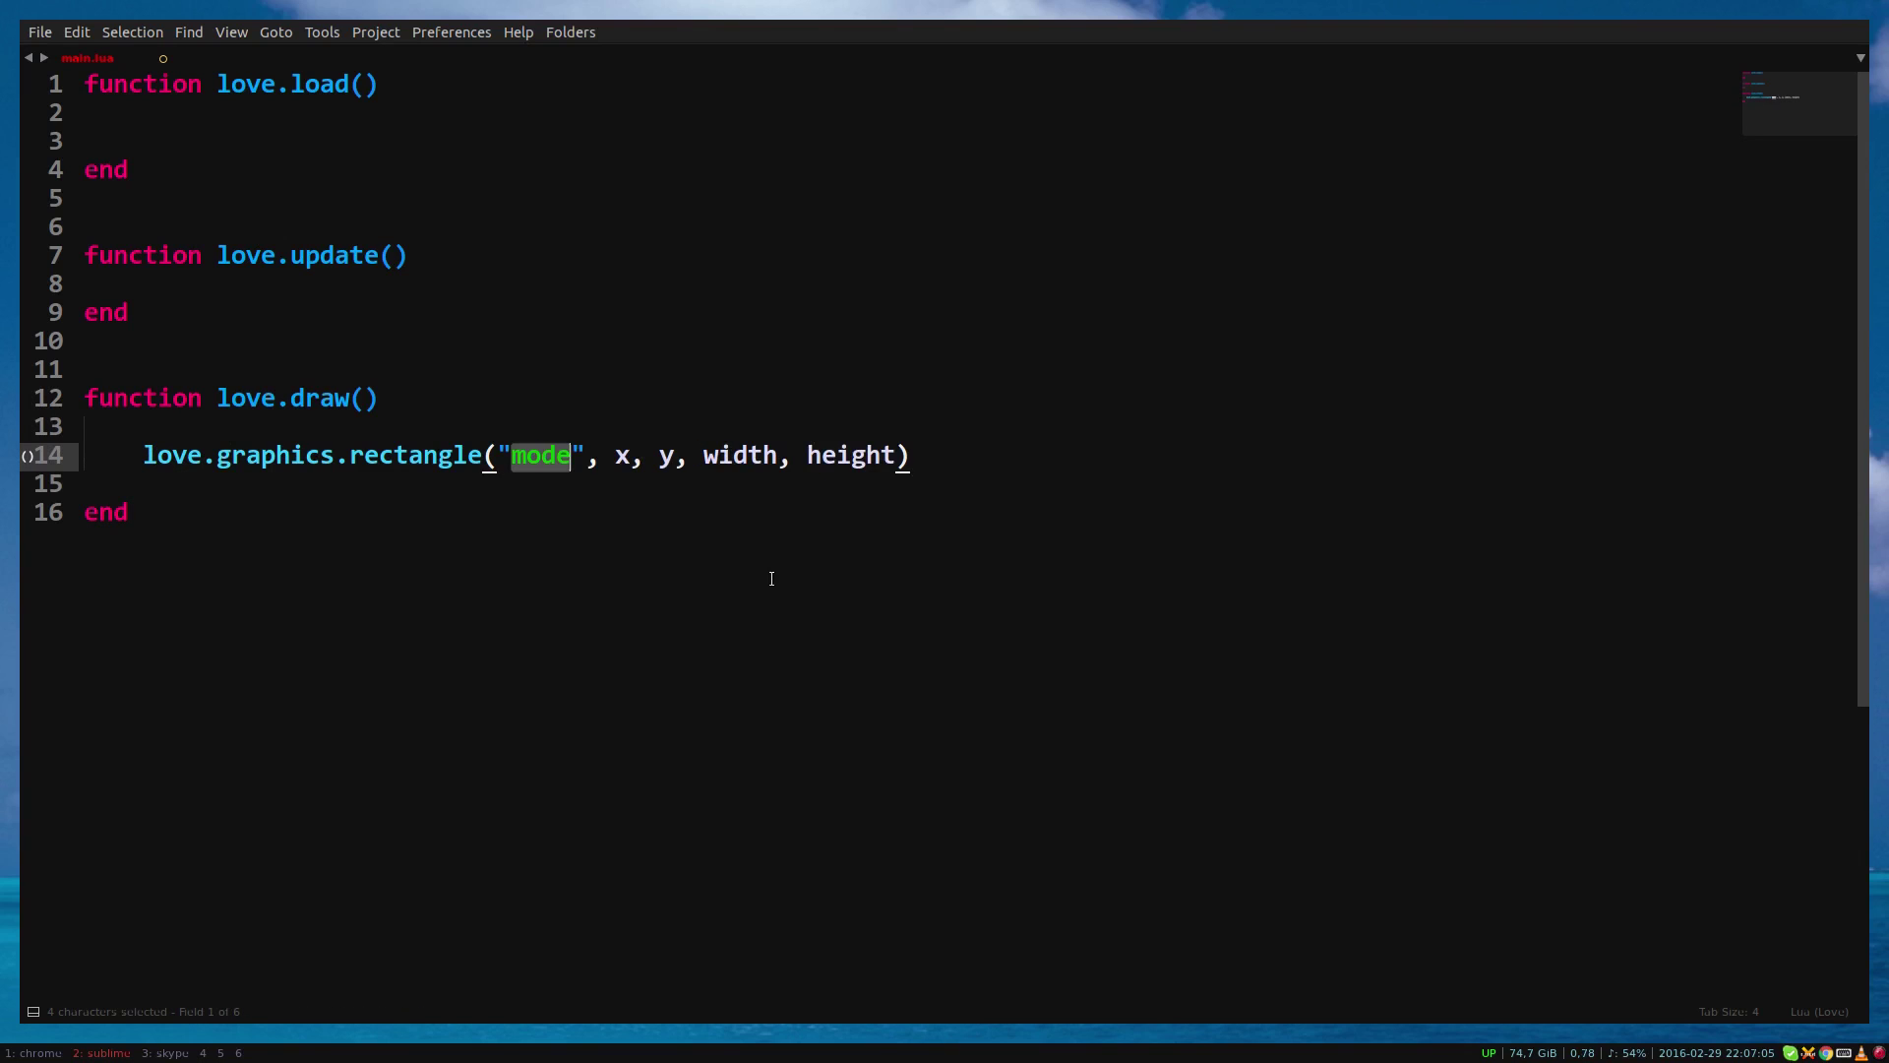
pyautogui.write('fill')
pyautogui.press('Tab')
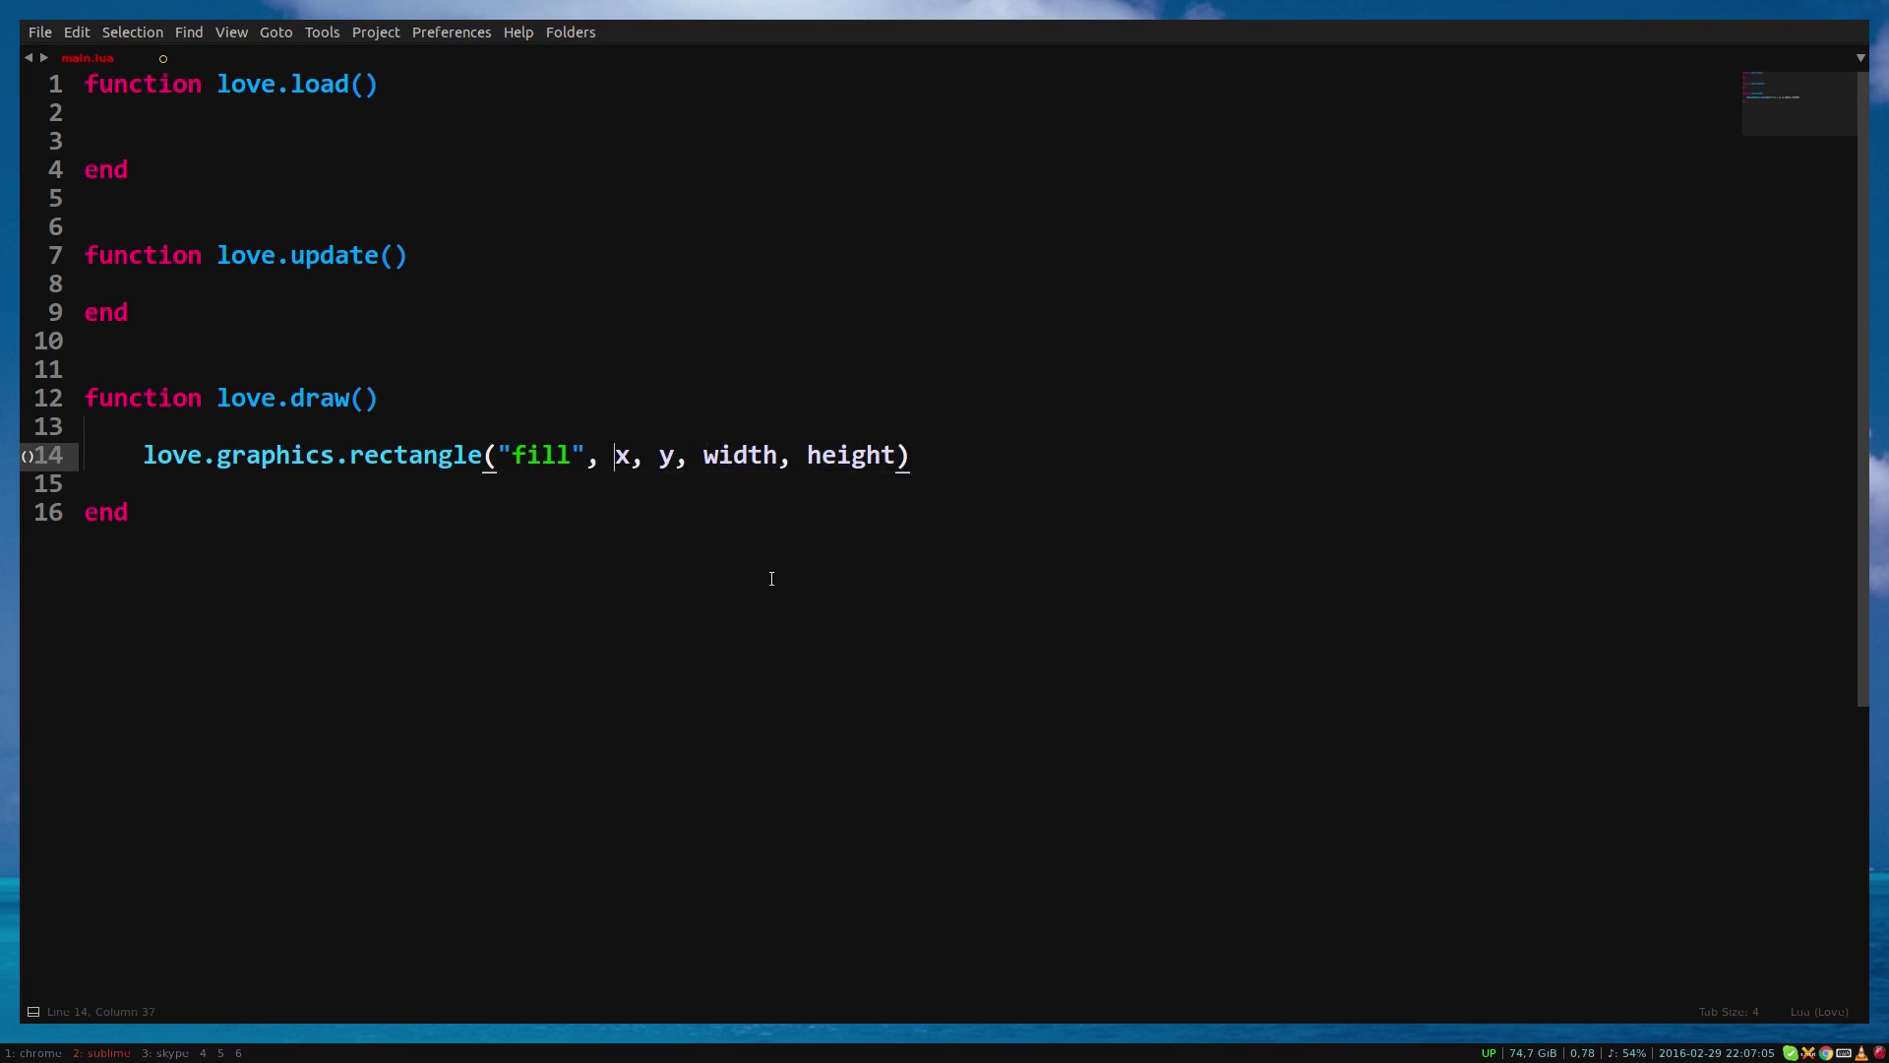
pyautogui.press('BackSpace')
pyautogui.write('100')
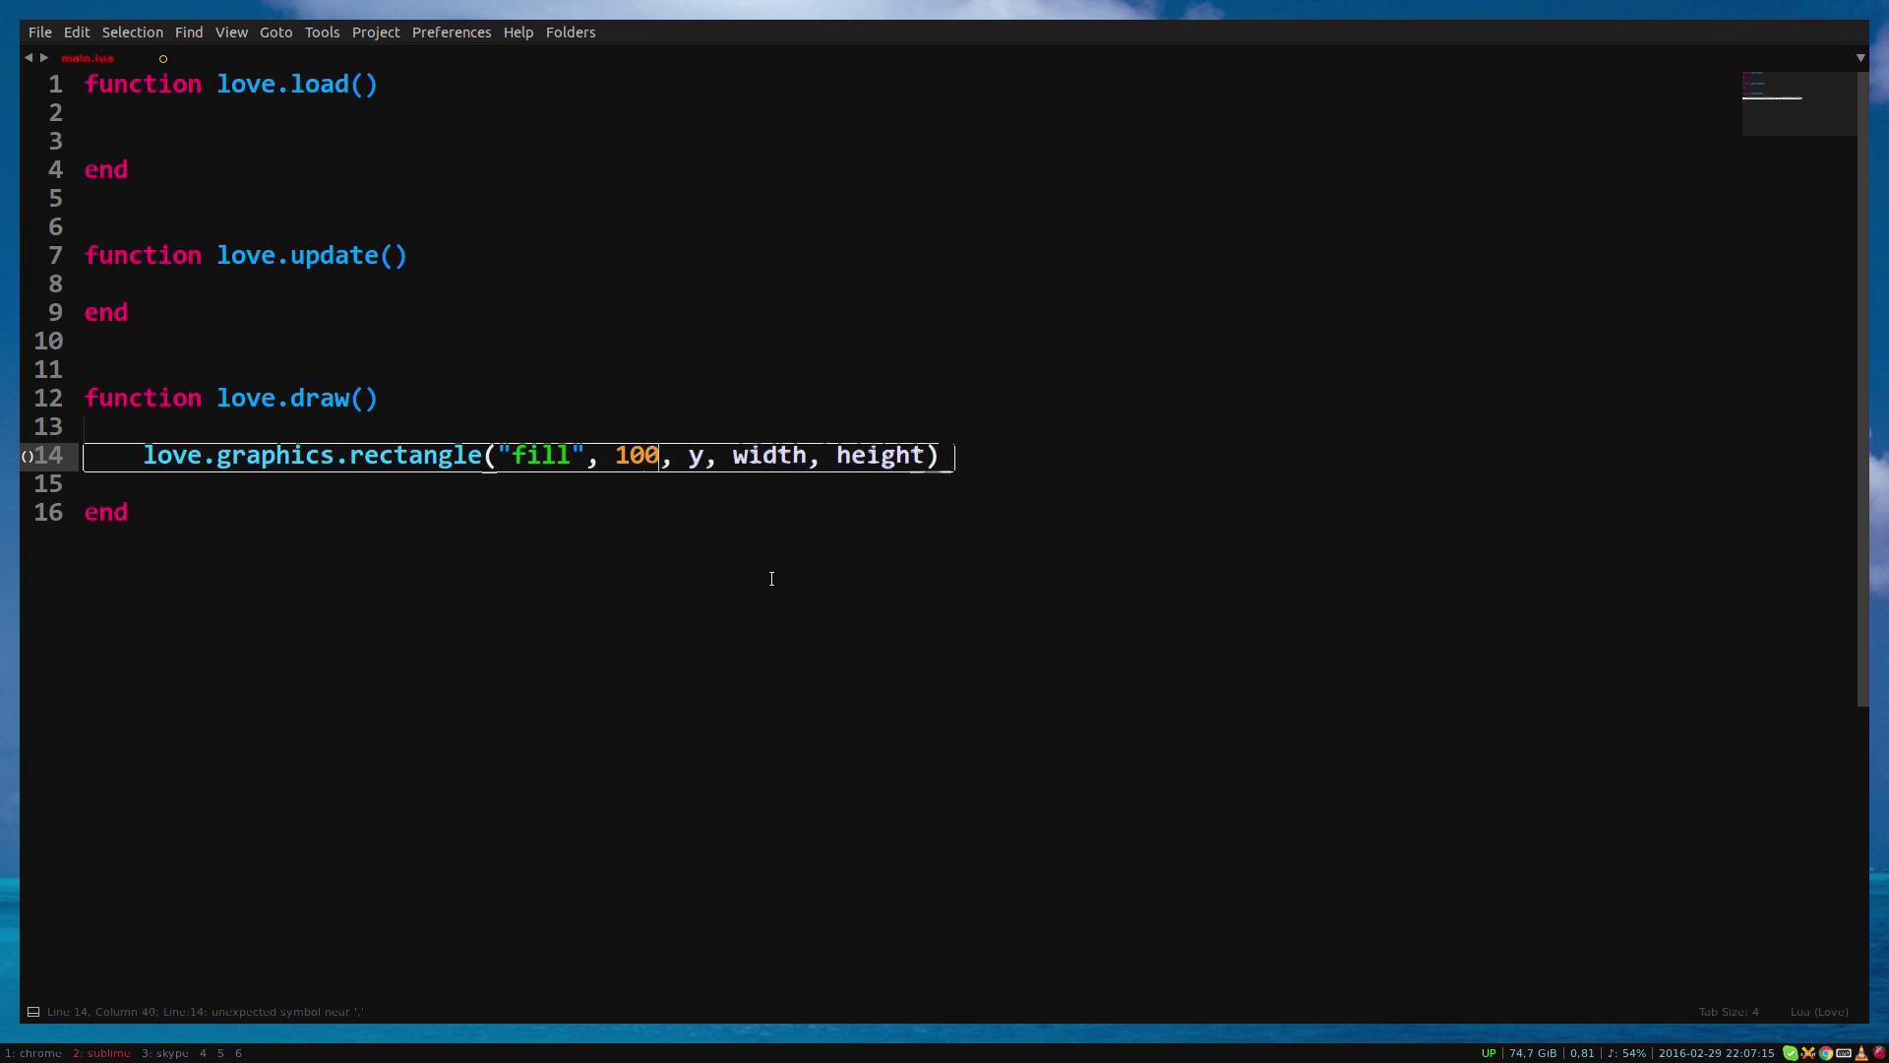
pyautogui.press('BackSpace')
pyautogui.write('50')
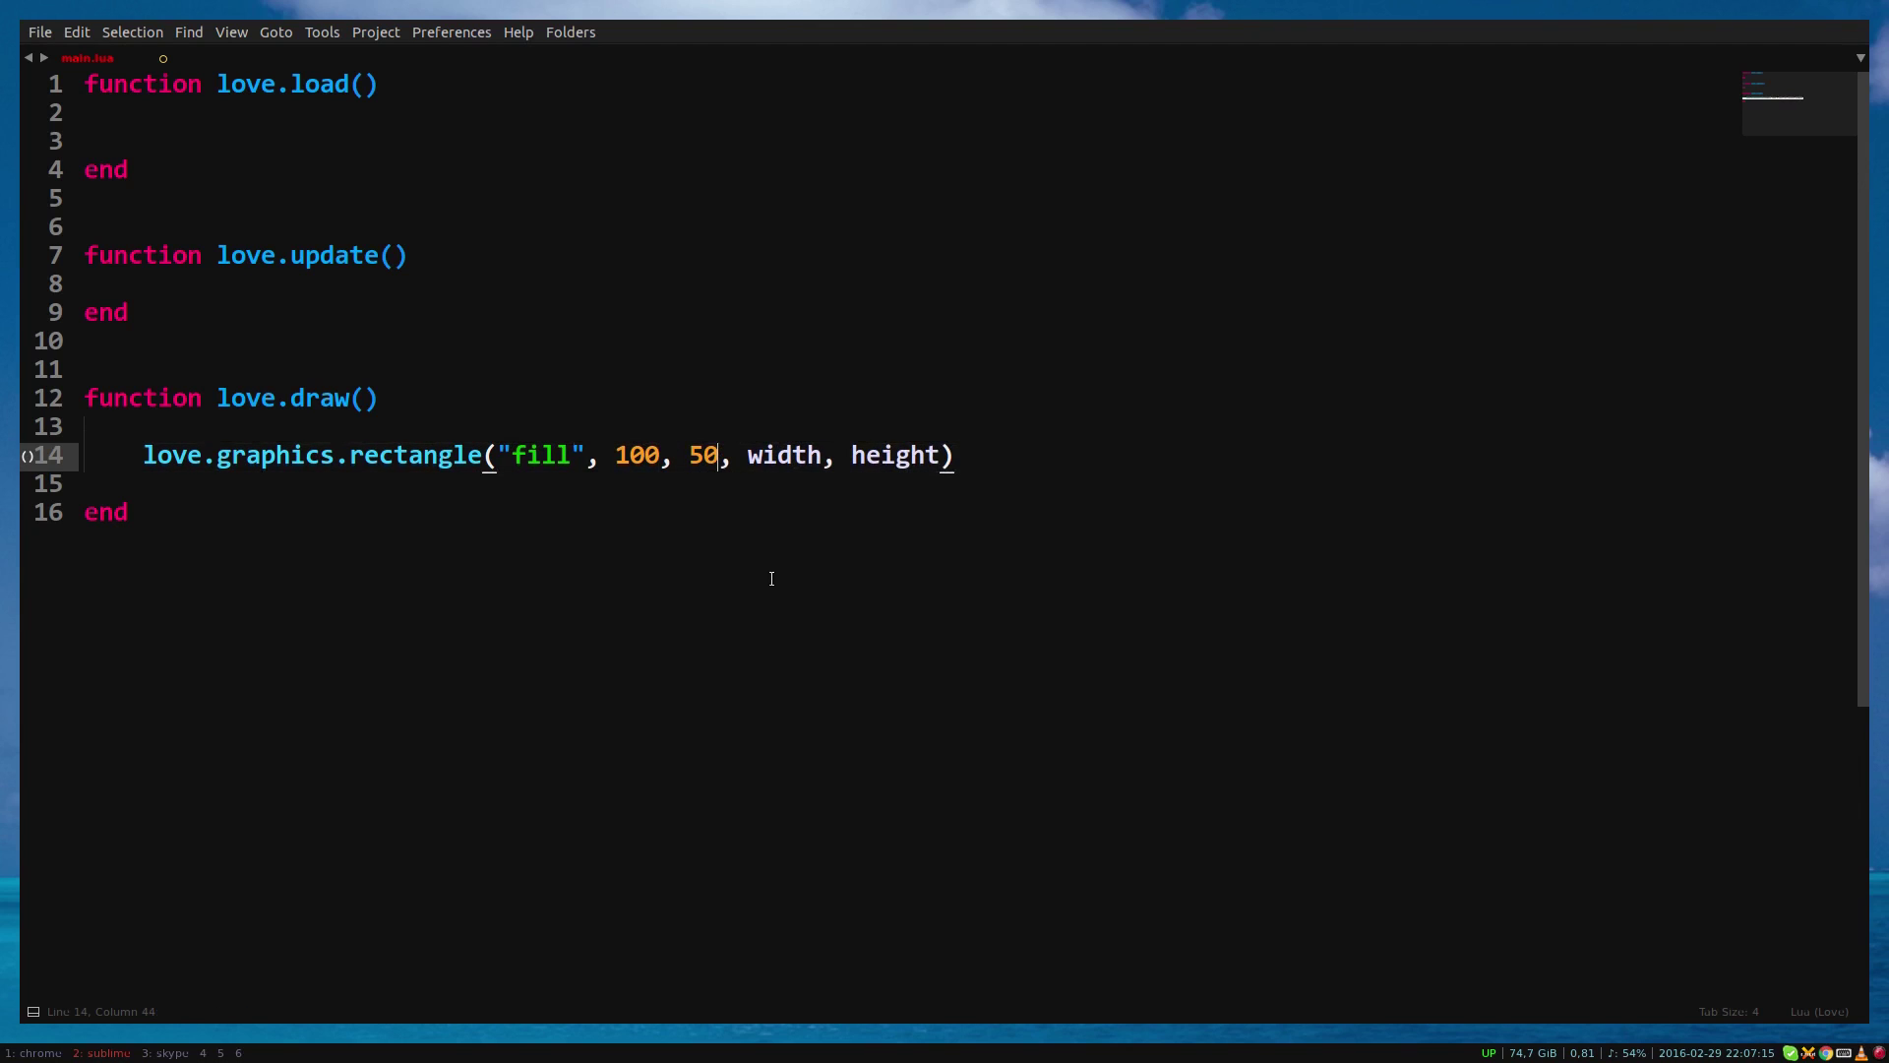
pyautogui.write(',')
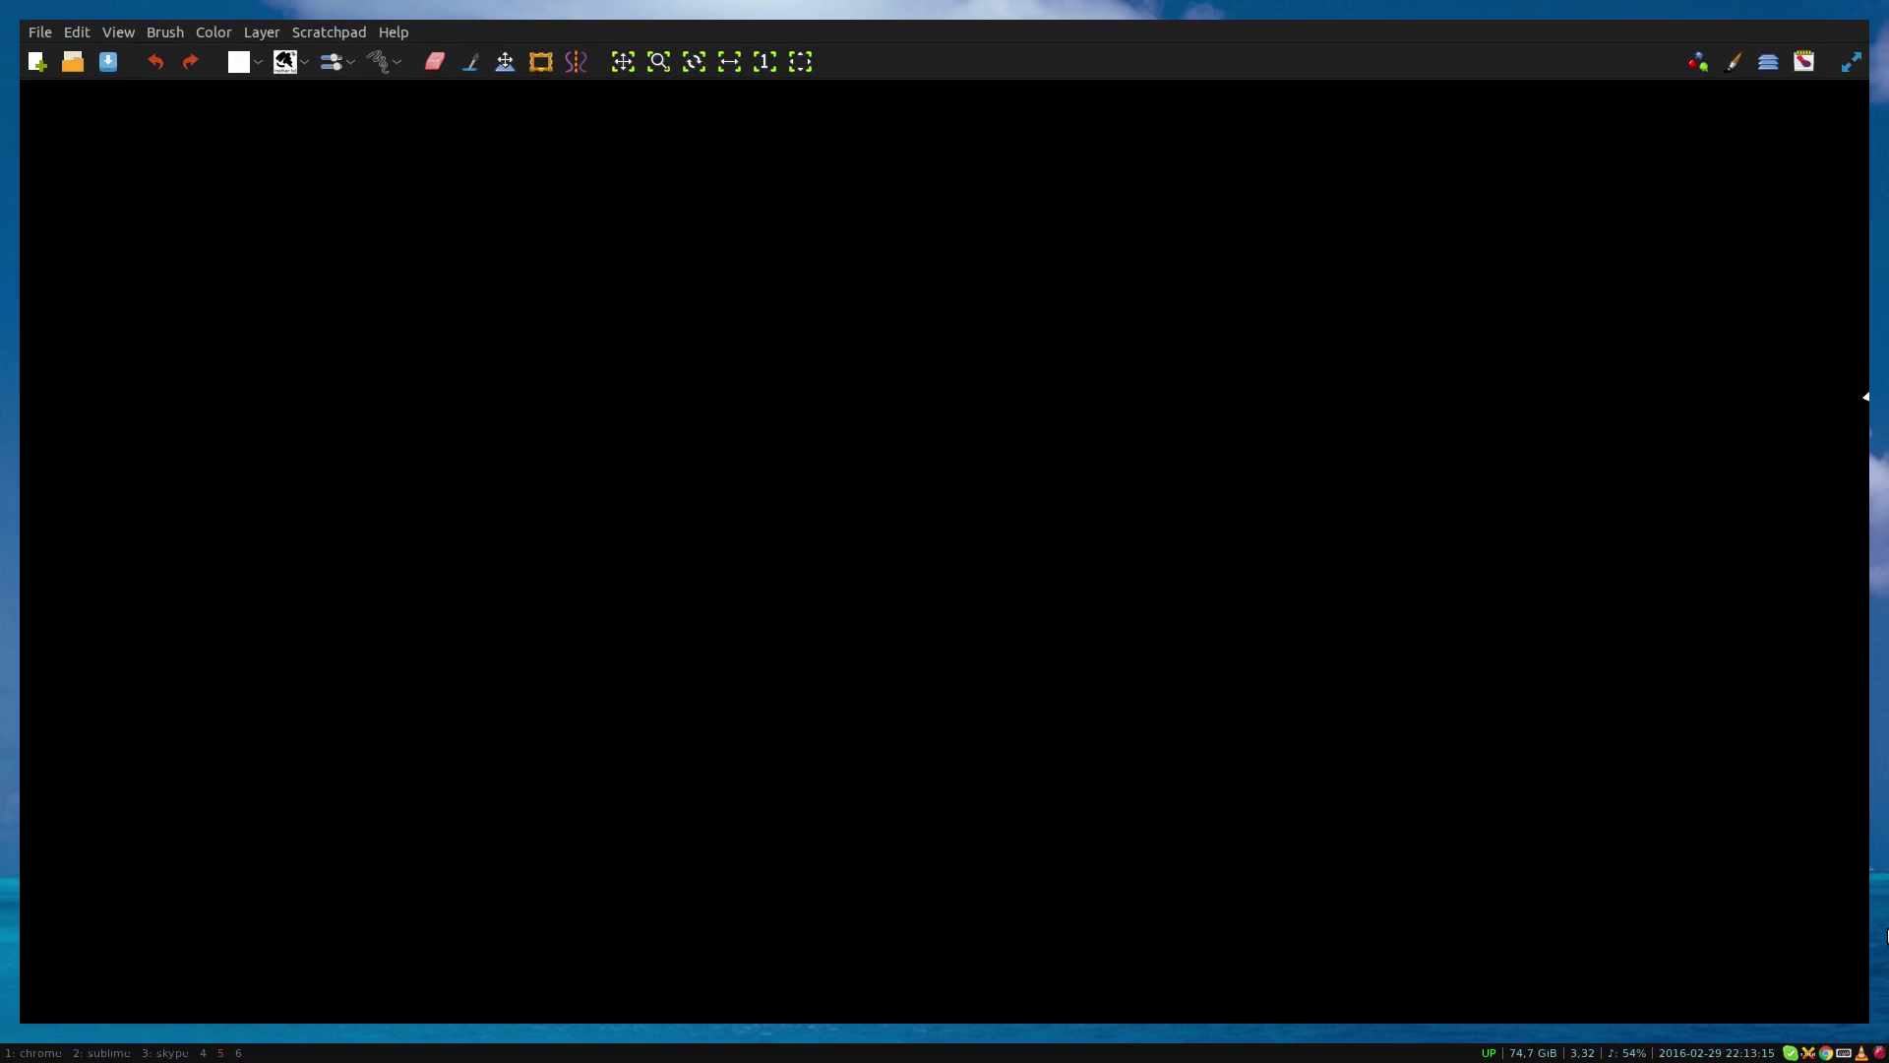
# Sketch the screen axes with the 0,0 origin label and X and Y direction arrows.
pyautogui.moveTo(444, 283); pyautogui.dragTo(469, 827)
pyautogui.moveTo(428, 273); pyautogui.dragTo(1042, 243)
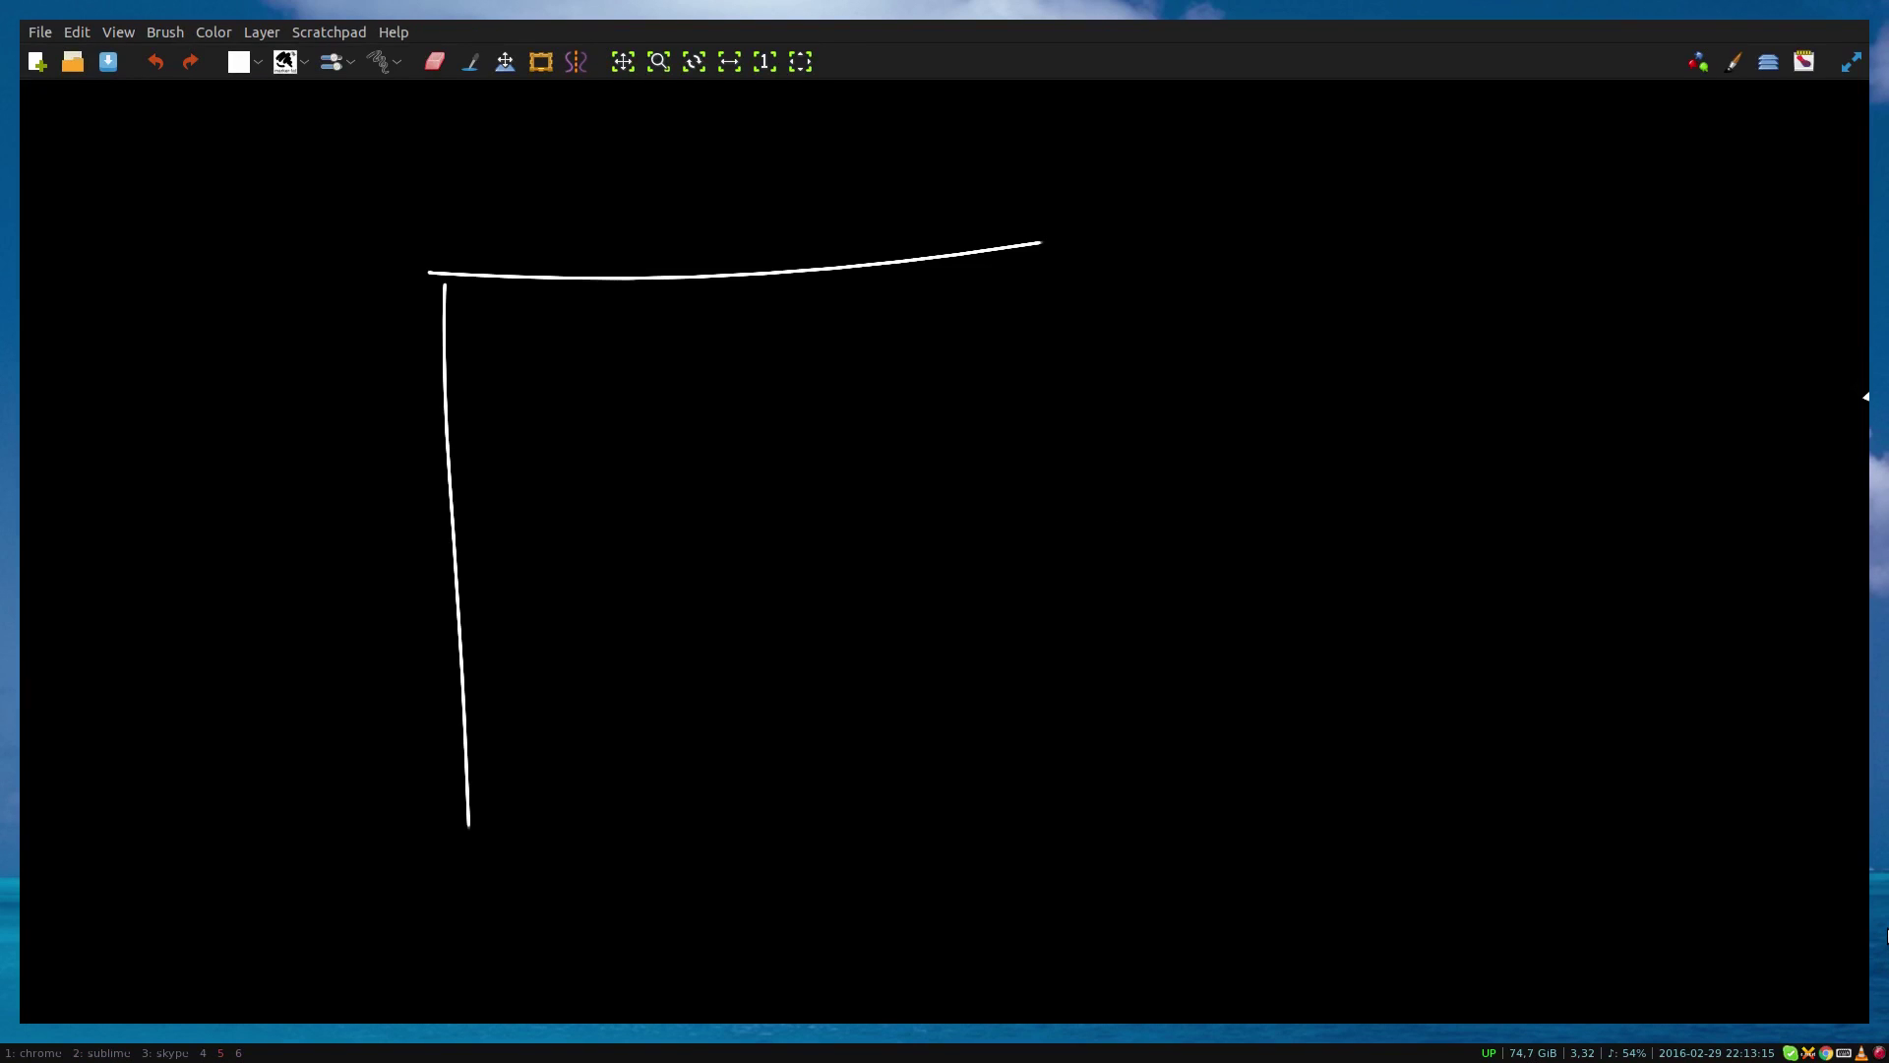
pyautogui.moveTo(694, 191); pyautogui.dragTo(769, 270)
pyautogui.moveTo(324, 452); pyautogui.dragTo(410, 586)
pyautogui.moveTo(777, 230); pyautogui.dragTo(909, 230)
# Sketch a square on the axes and label its corner 100 and 50.
pyautogui.moveTo(676, 381)
pyautogui.mouseDown()
pyautogui.moveTo(729, 509)
pyautogui.moveTo(829, 505)
pyautogui.mouseUp()
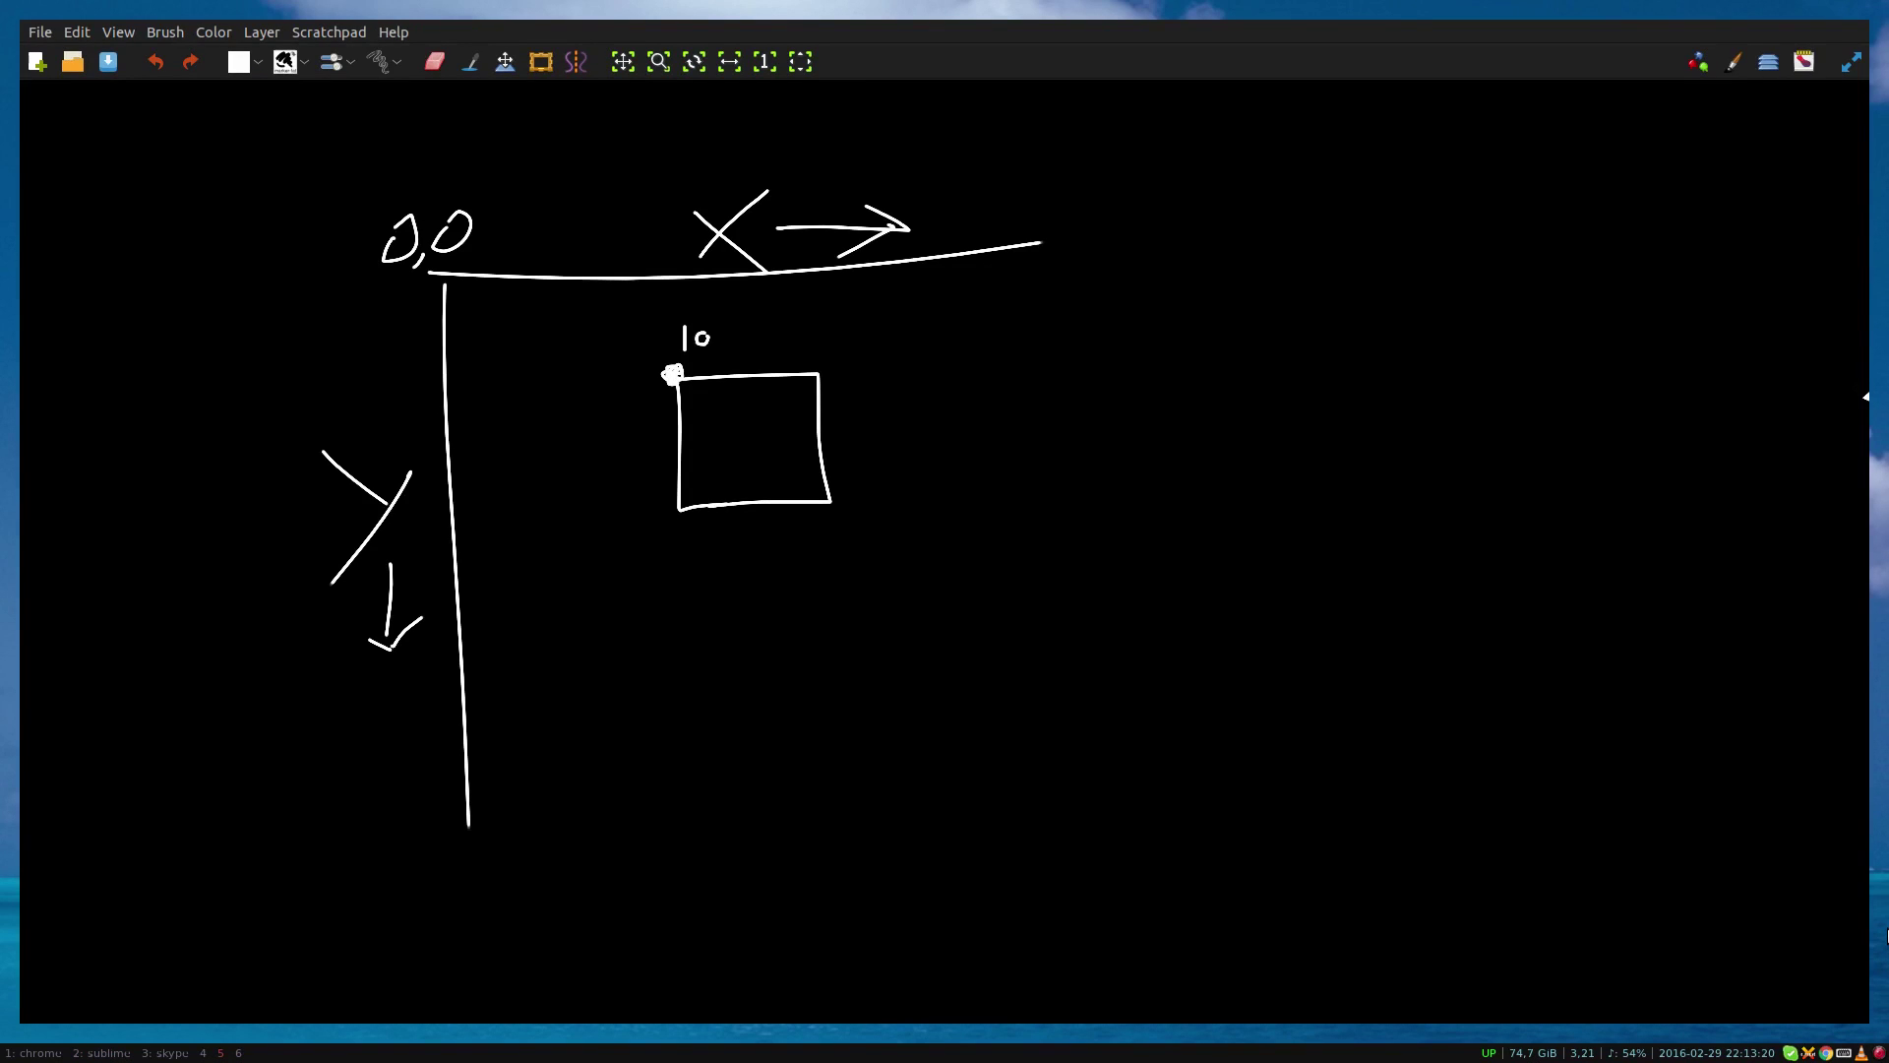
pyautogui.moveTo(682, 329); pyautogui.dragTo(736, 349)
pyautogui.moveTo(625, 391); pyautogui.dragTo(644, 422)
pyautogui.moveTo(650, 392); pyautogui.dragTo(677, 423)
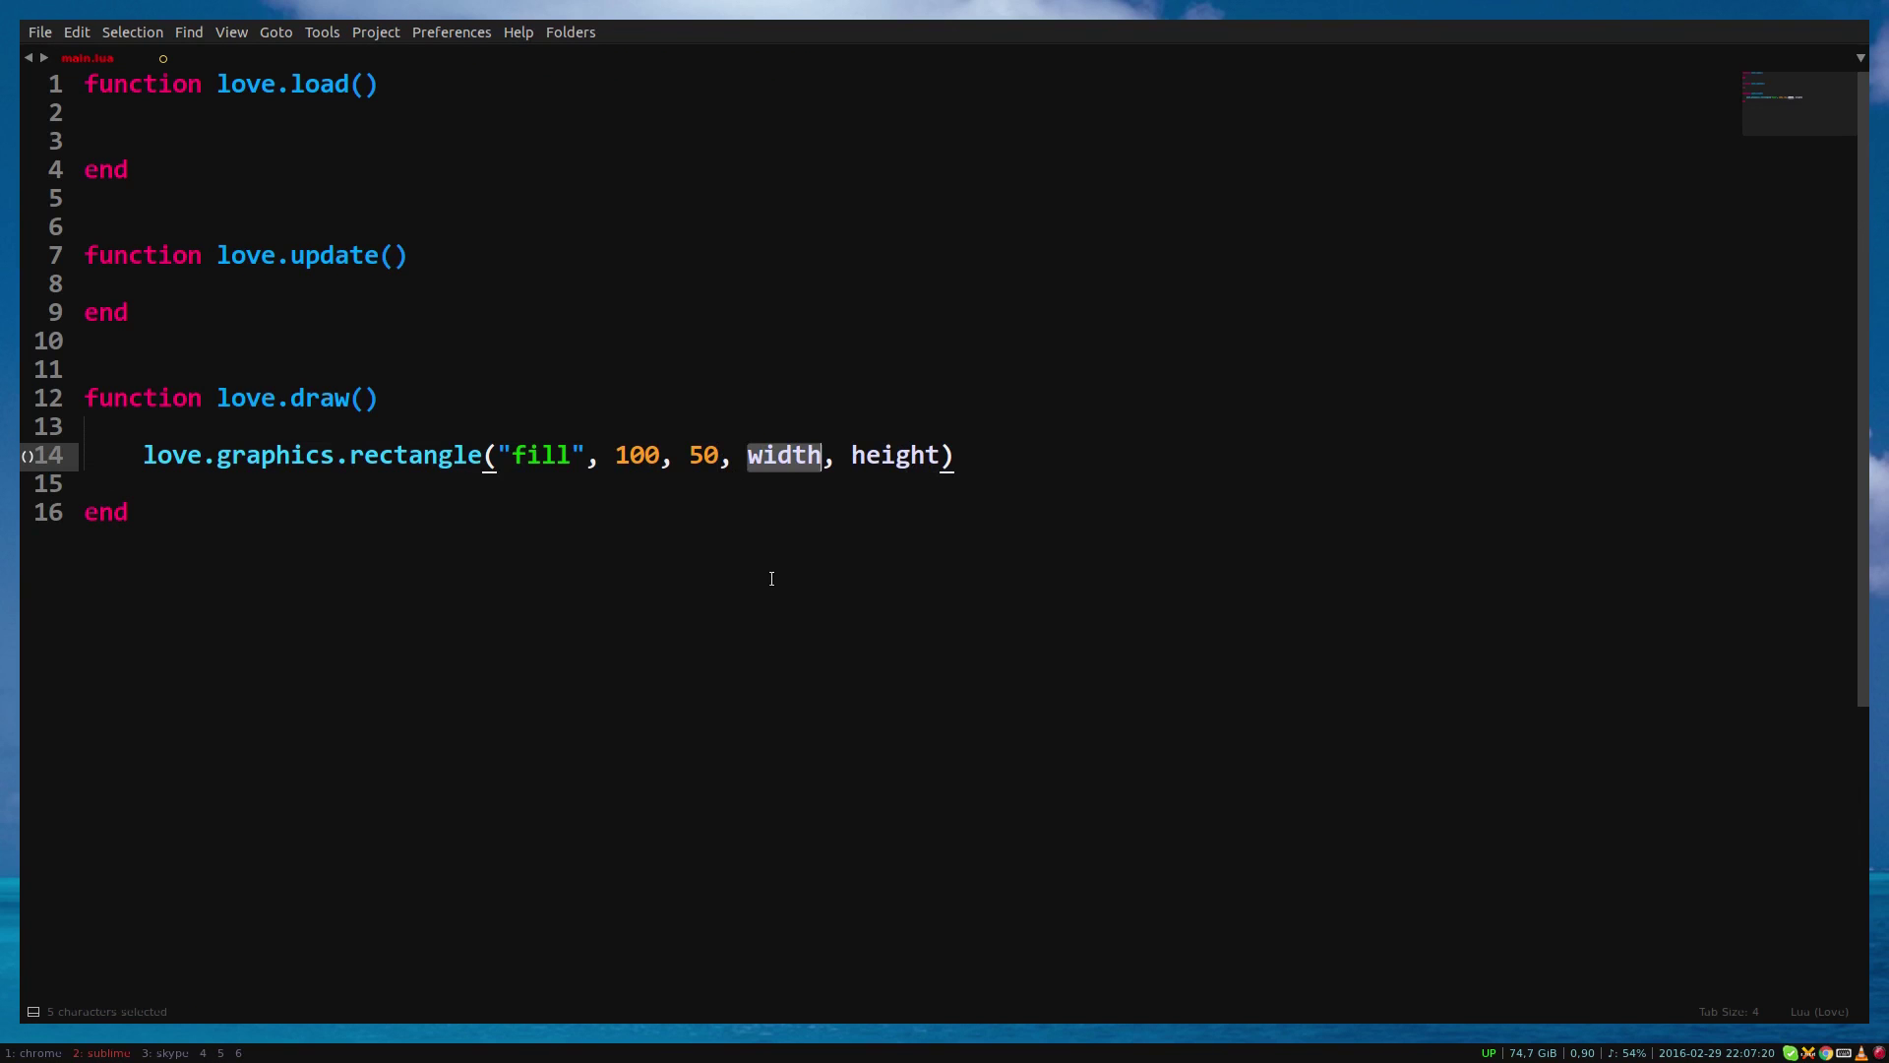
pyautogui.write('20')
# Set the rectangle's width to 20 and height to 60, and save main.lua.
pyautogui.press('Right')
pyautogui.press('Delete')
pyautogui.press('Delete')
pyautogui.press('Delete')
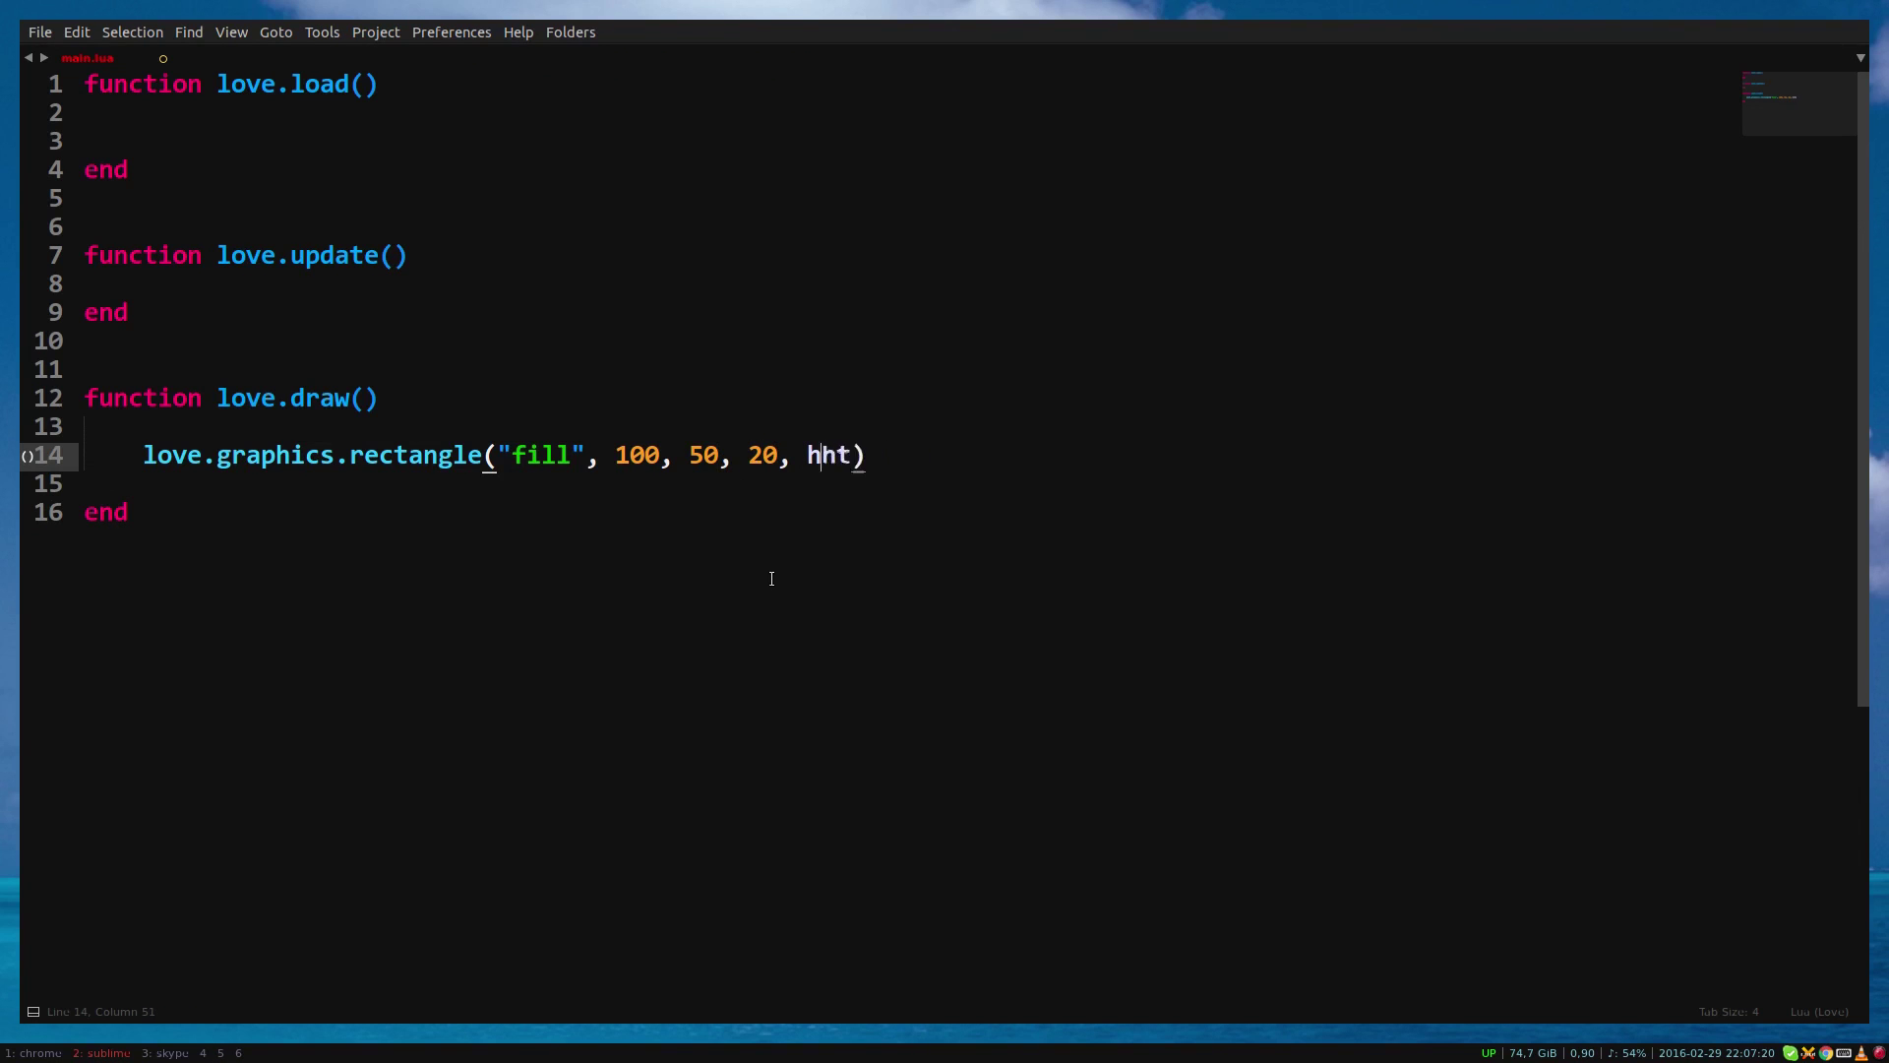
pyautogui.press('Delete')
pyautogui.press('Delete')
pyautogui.press('Delete')
pyautogui.write('60')
pyautogui.hotkey('ctrl', 's')
# Run the game, move its window aside to compare with the code, then close it.
pyautogui.hotkey('ctrl', 'b')
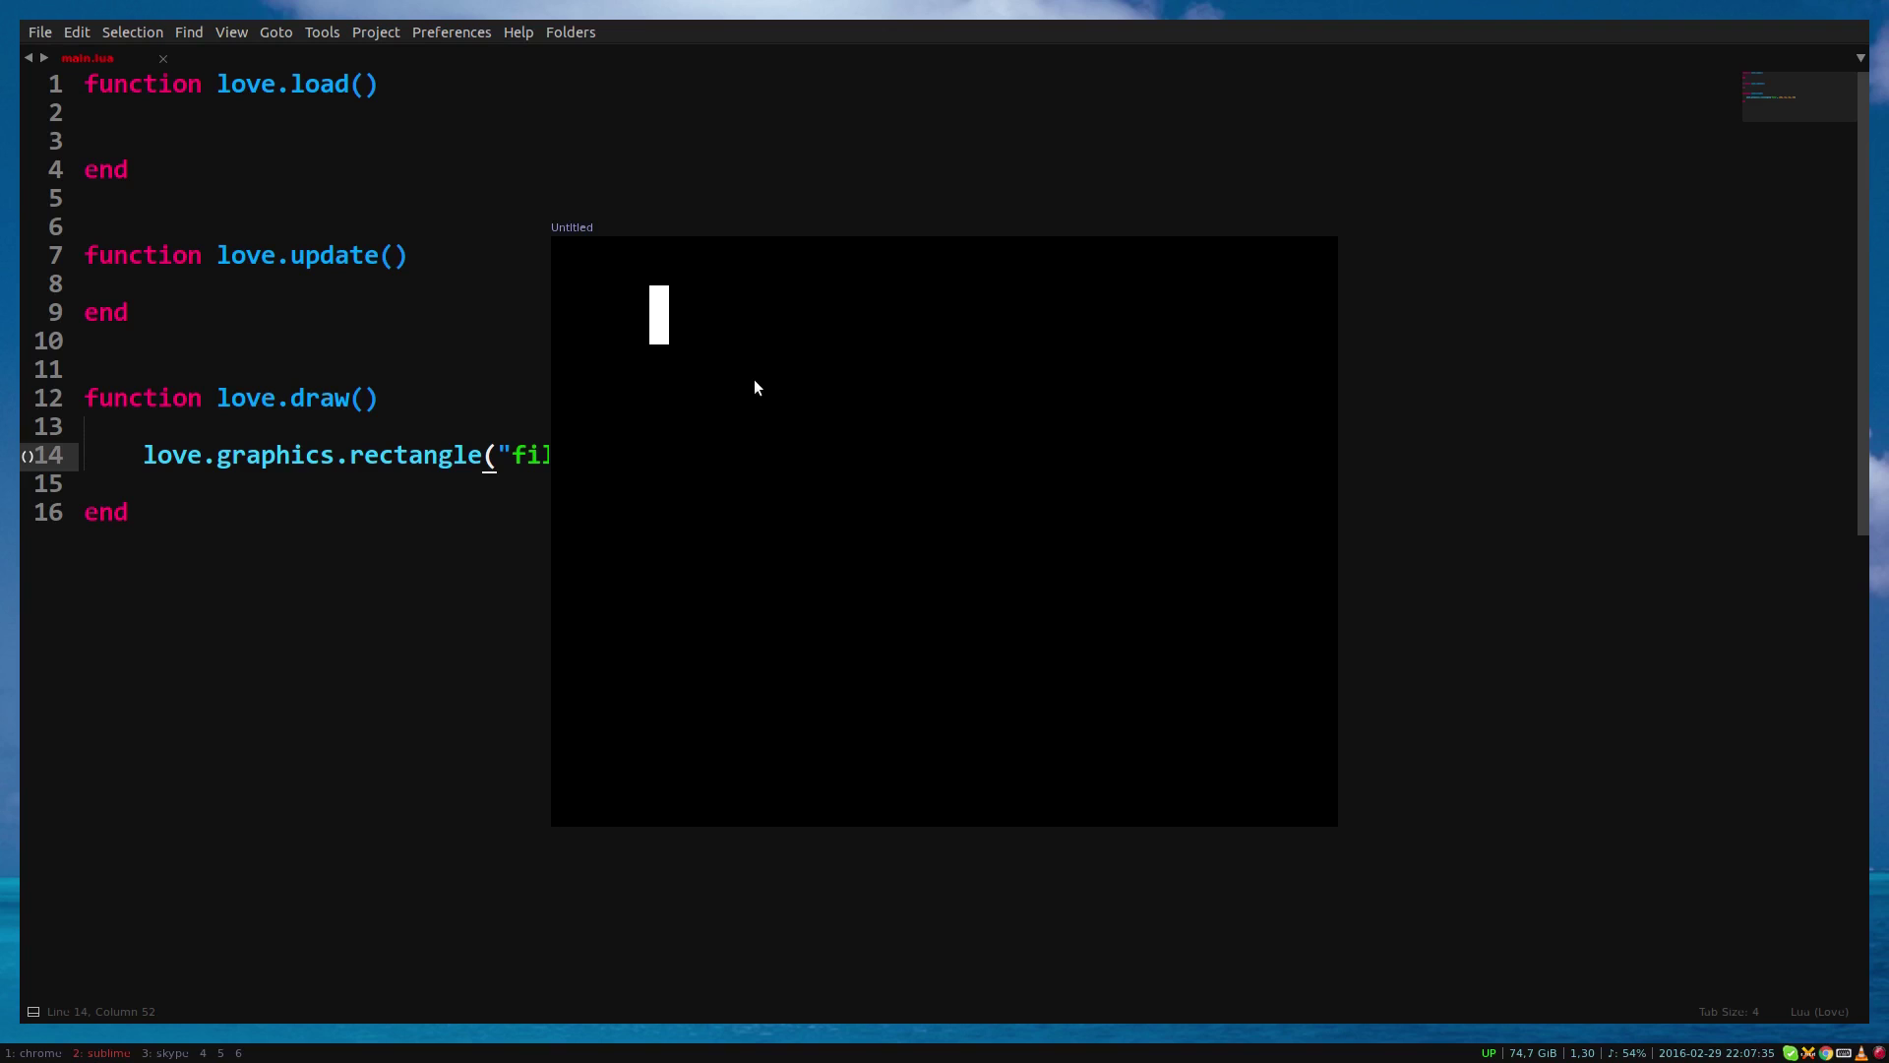
pyautogui.moveTo(754, 385); pyautogui.dragTo(1076, 385)
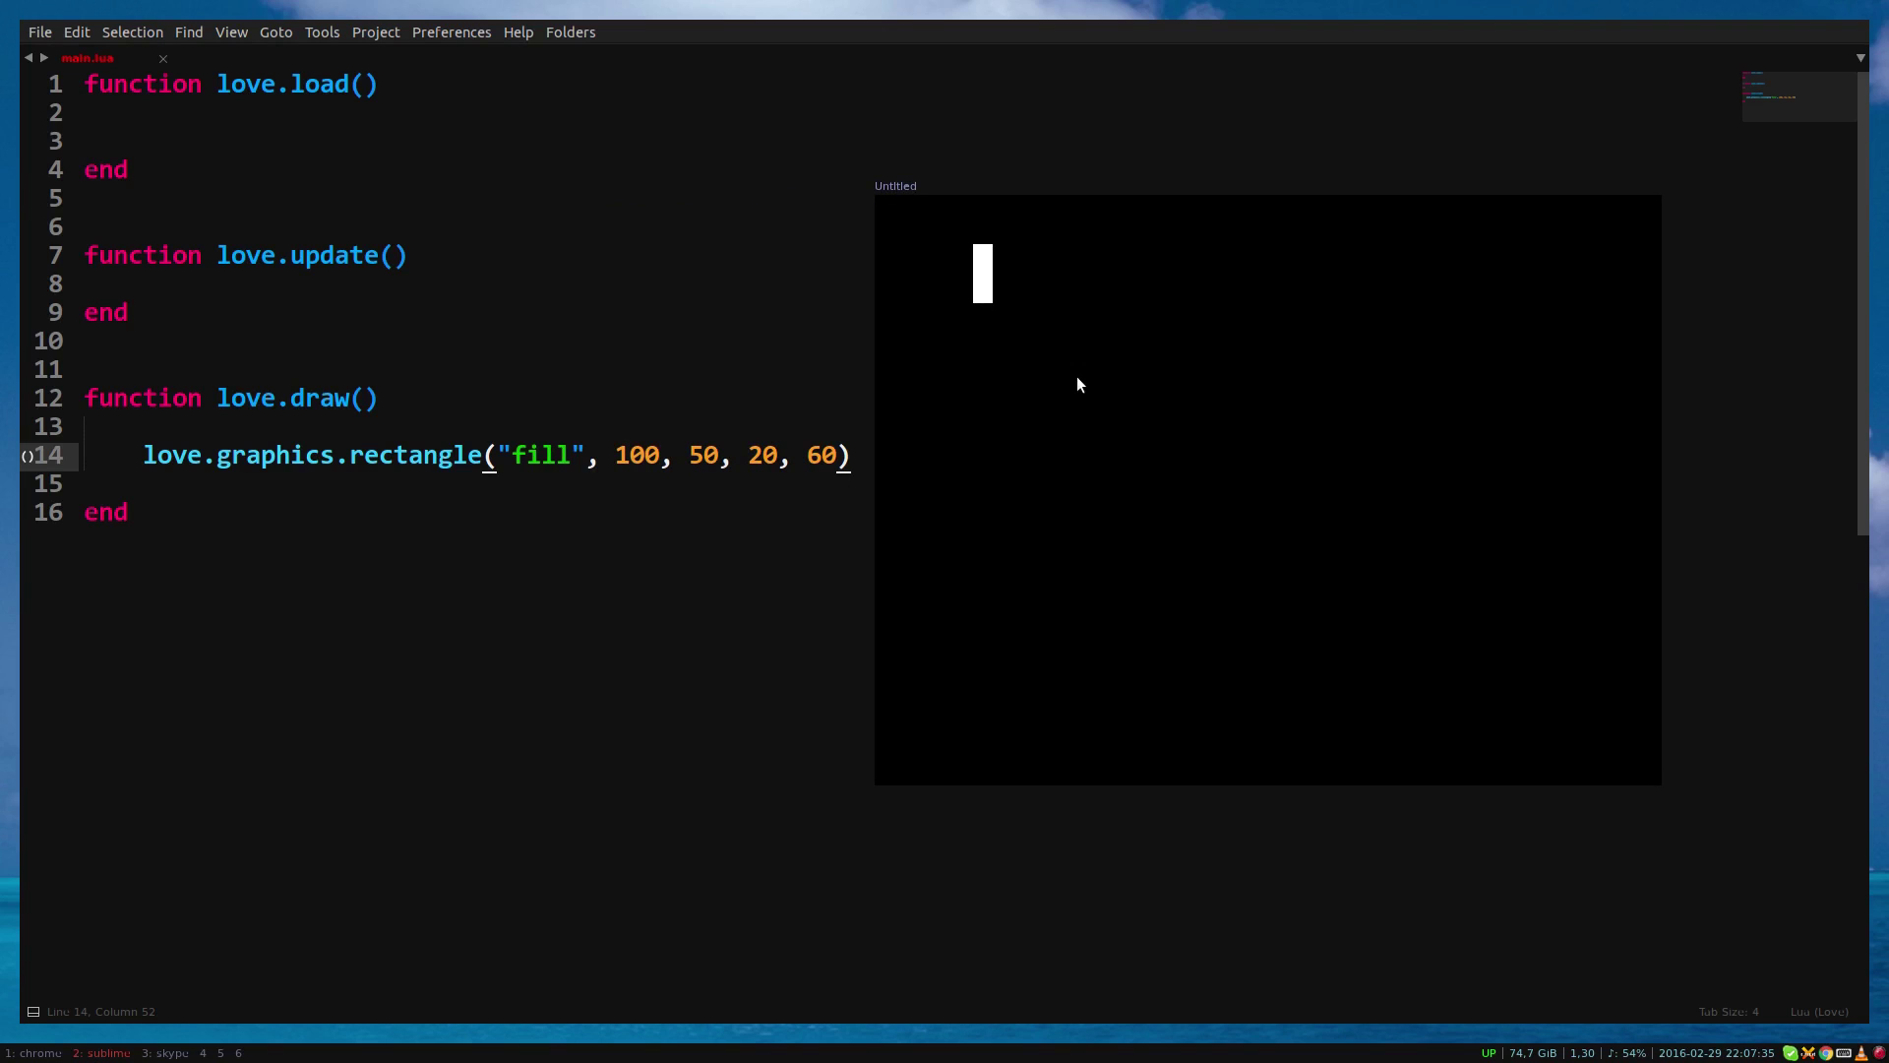
pyautogui.press('super+shift+q')
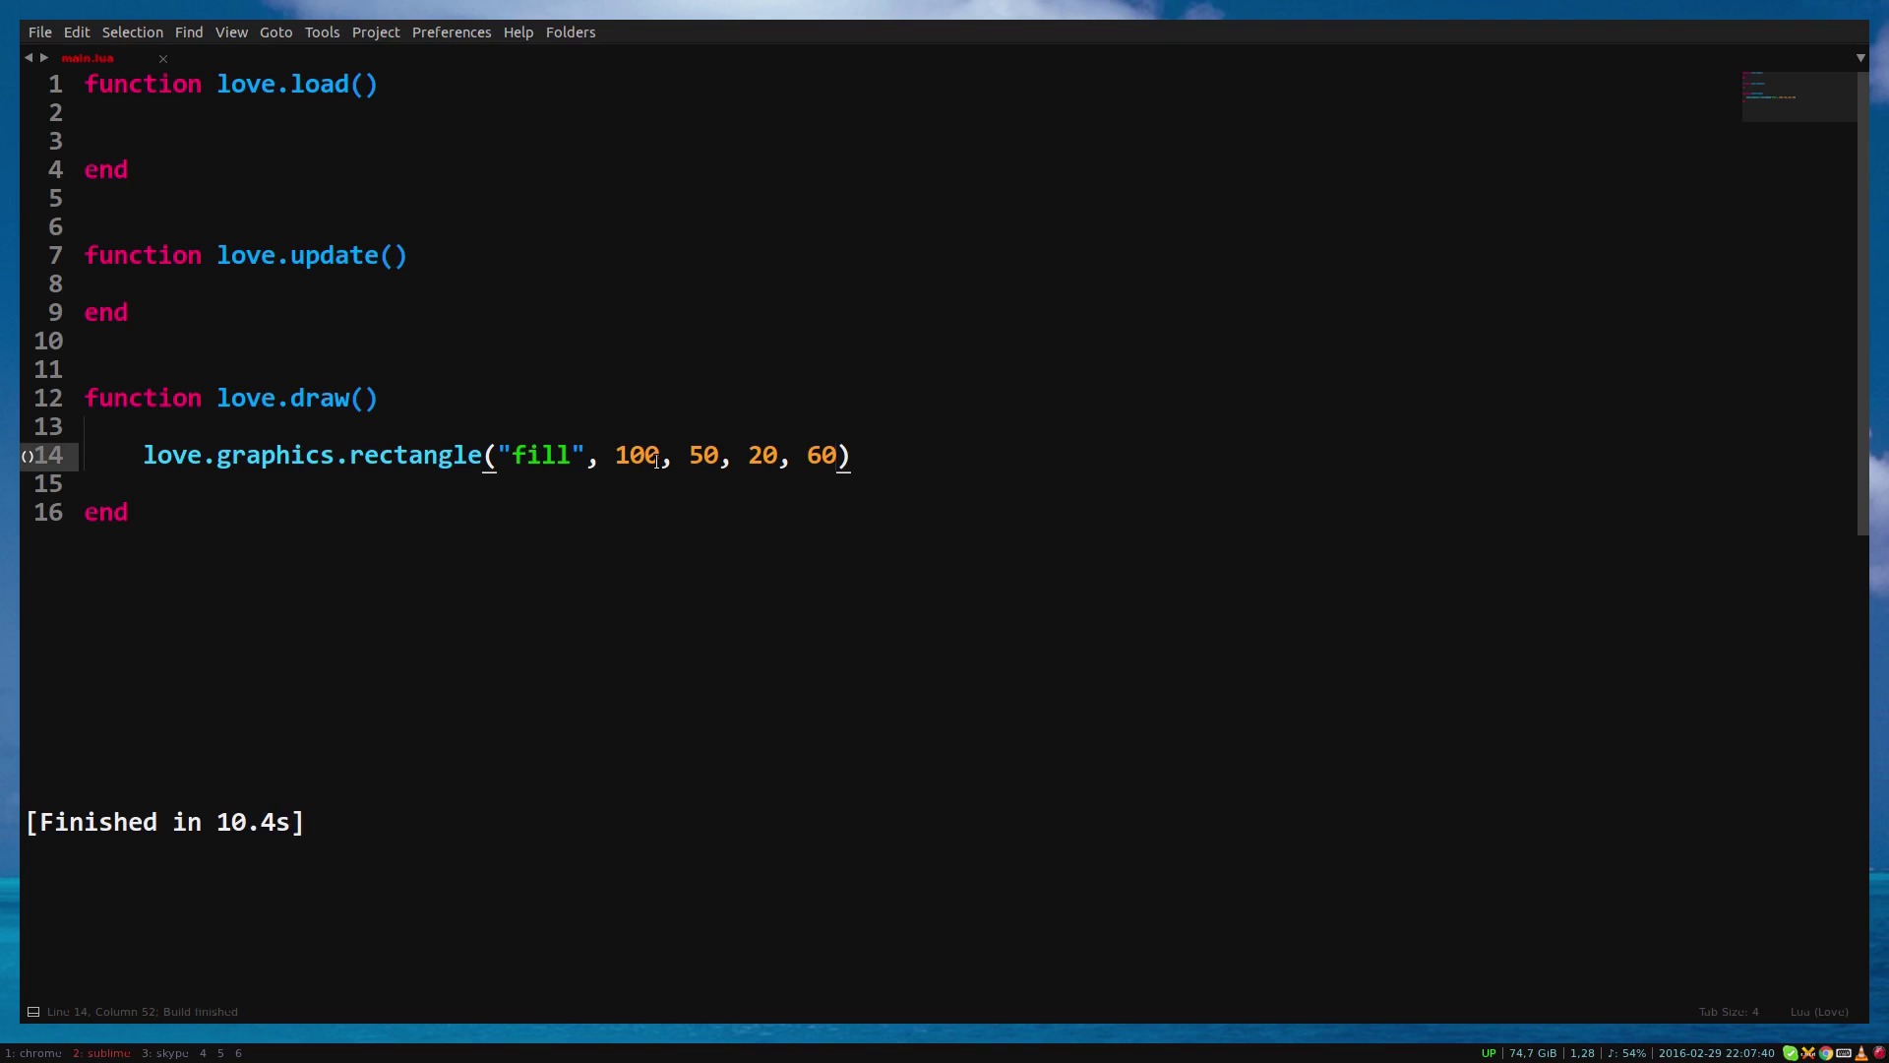
# Add x = 100 to love.load, save, and replace the rectangle's 100 x-argument with x.
pyautogui.click(369, 118)
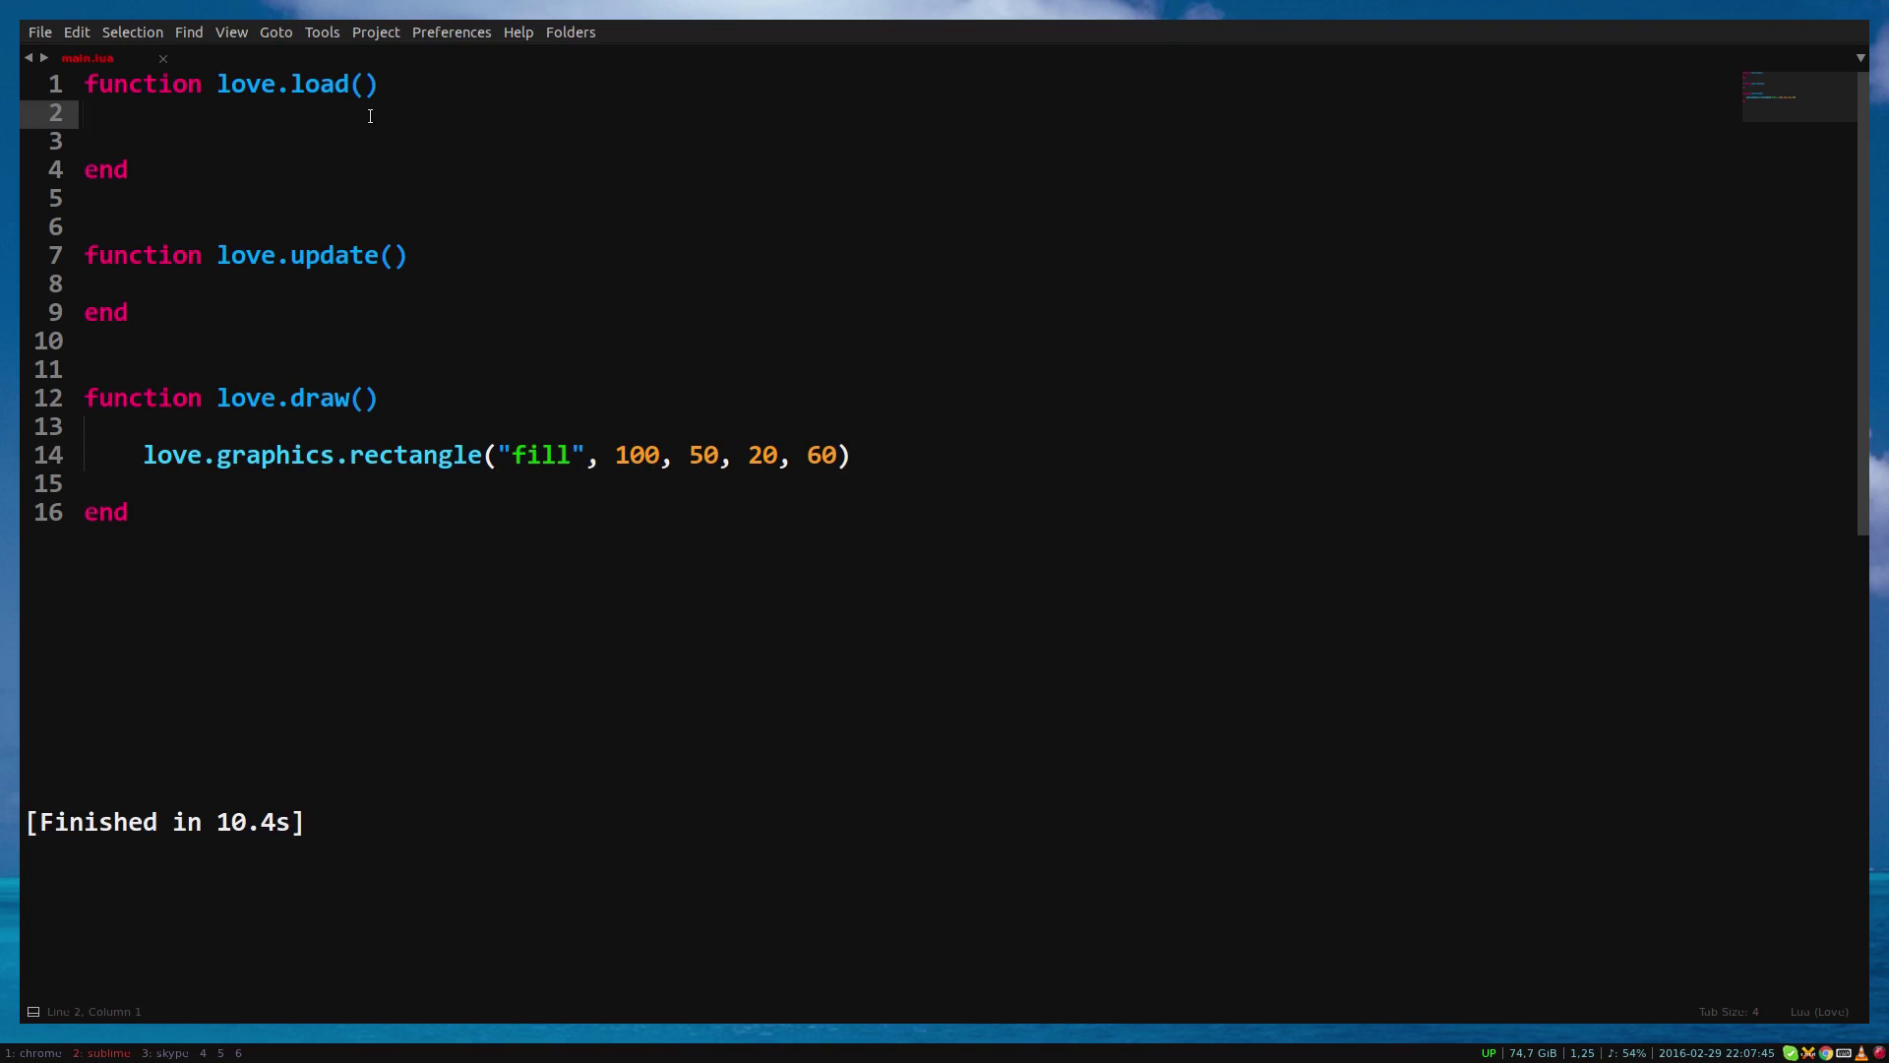
pyautogui.write('x = 100')
pyautogui.hotkey('ctrl', 's')
pyautogui.doubleClick(634, 454)
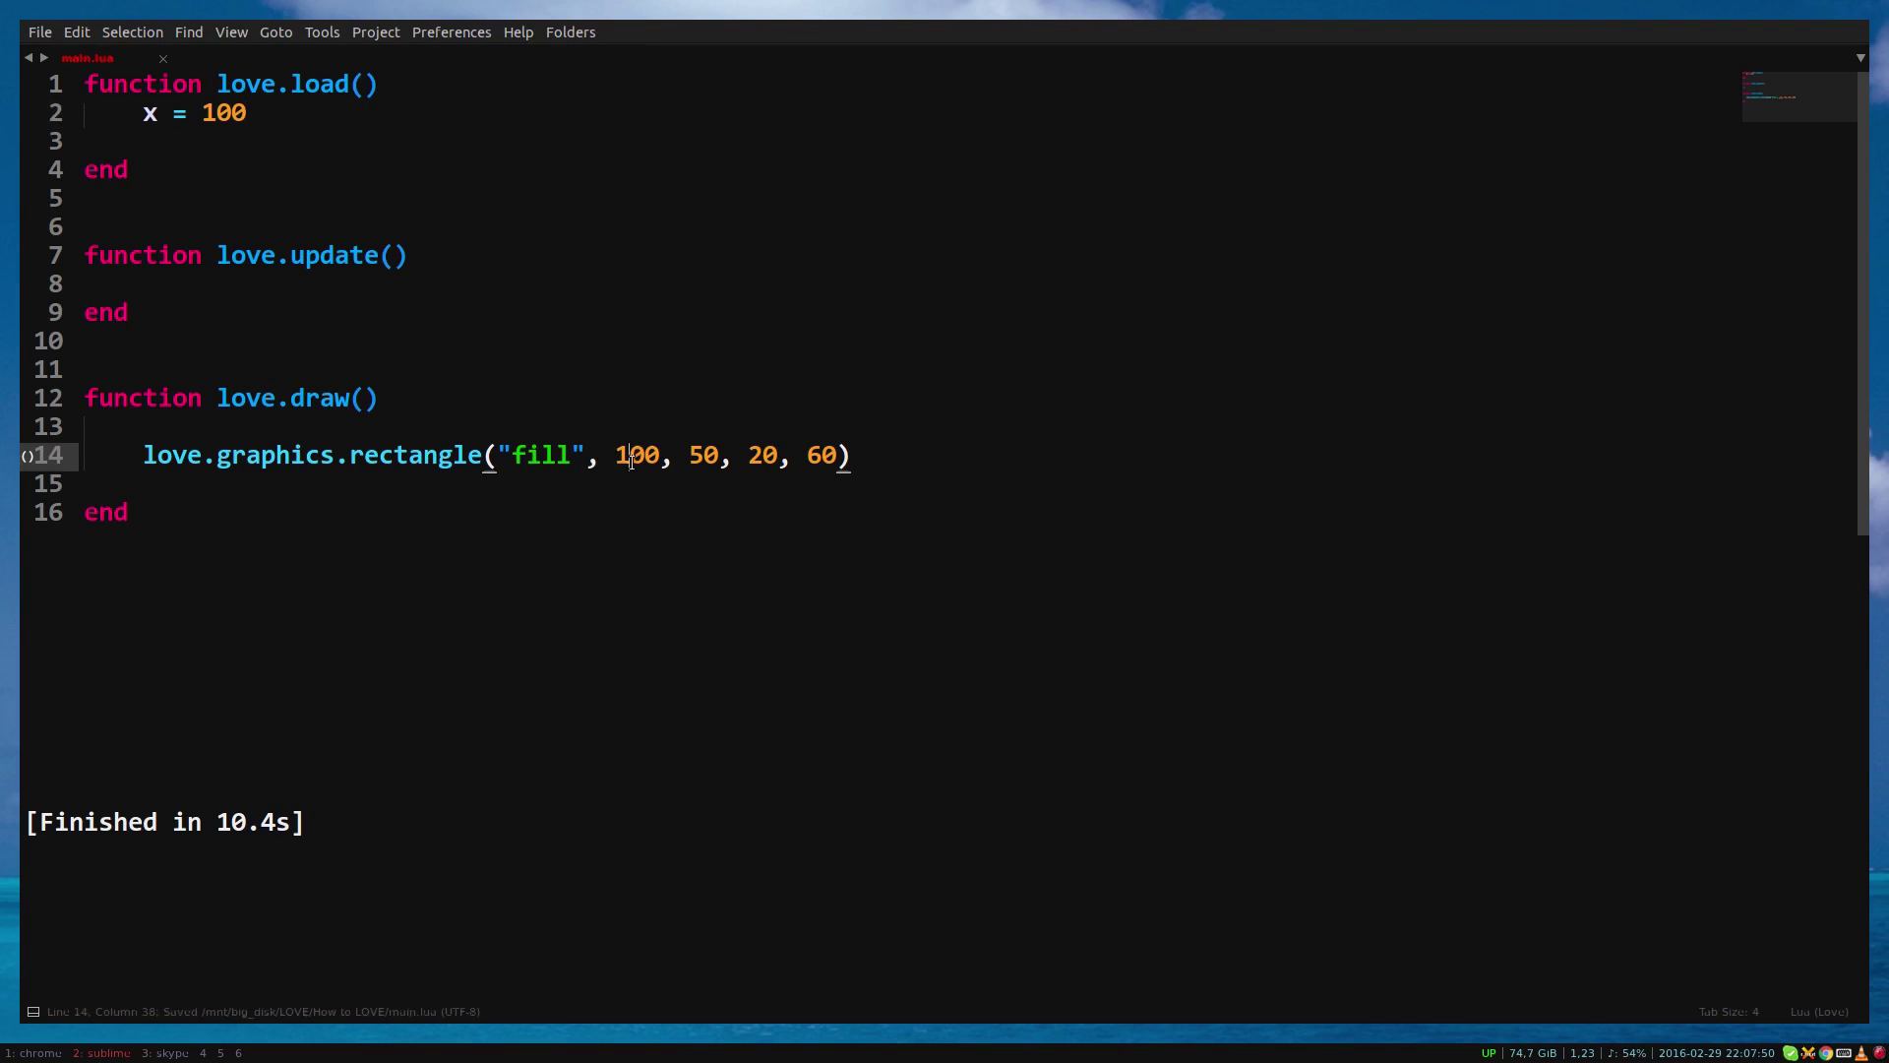
pyautogui.write('x')
pyautogui.press('Escape')
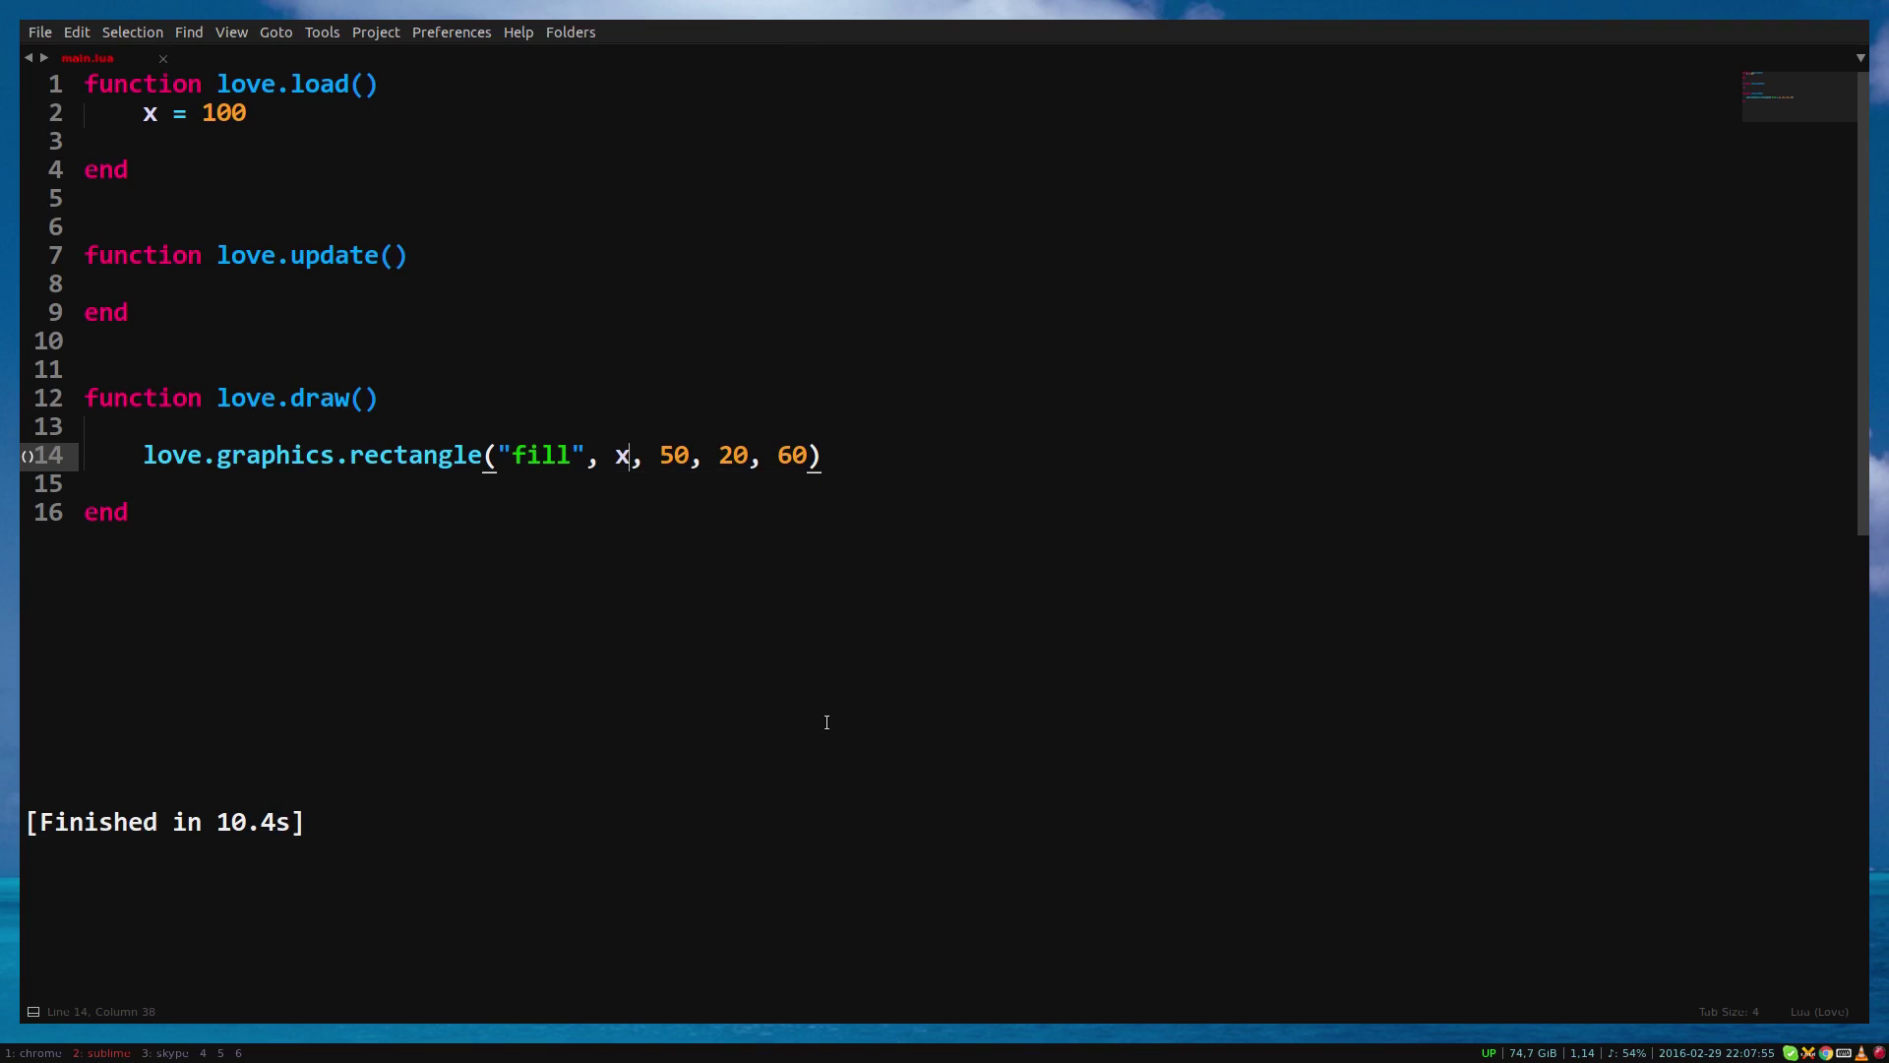
# Run the game, move its window aside, and close it.
pyautogui.hotkey('ctrl', 'b')
pyautogui.moveTo(807, 660); pyautogui.dragTo(971, 376)
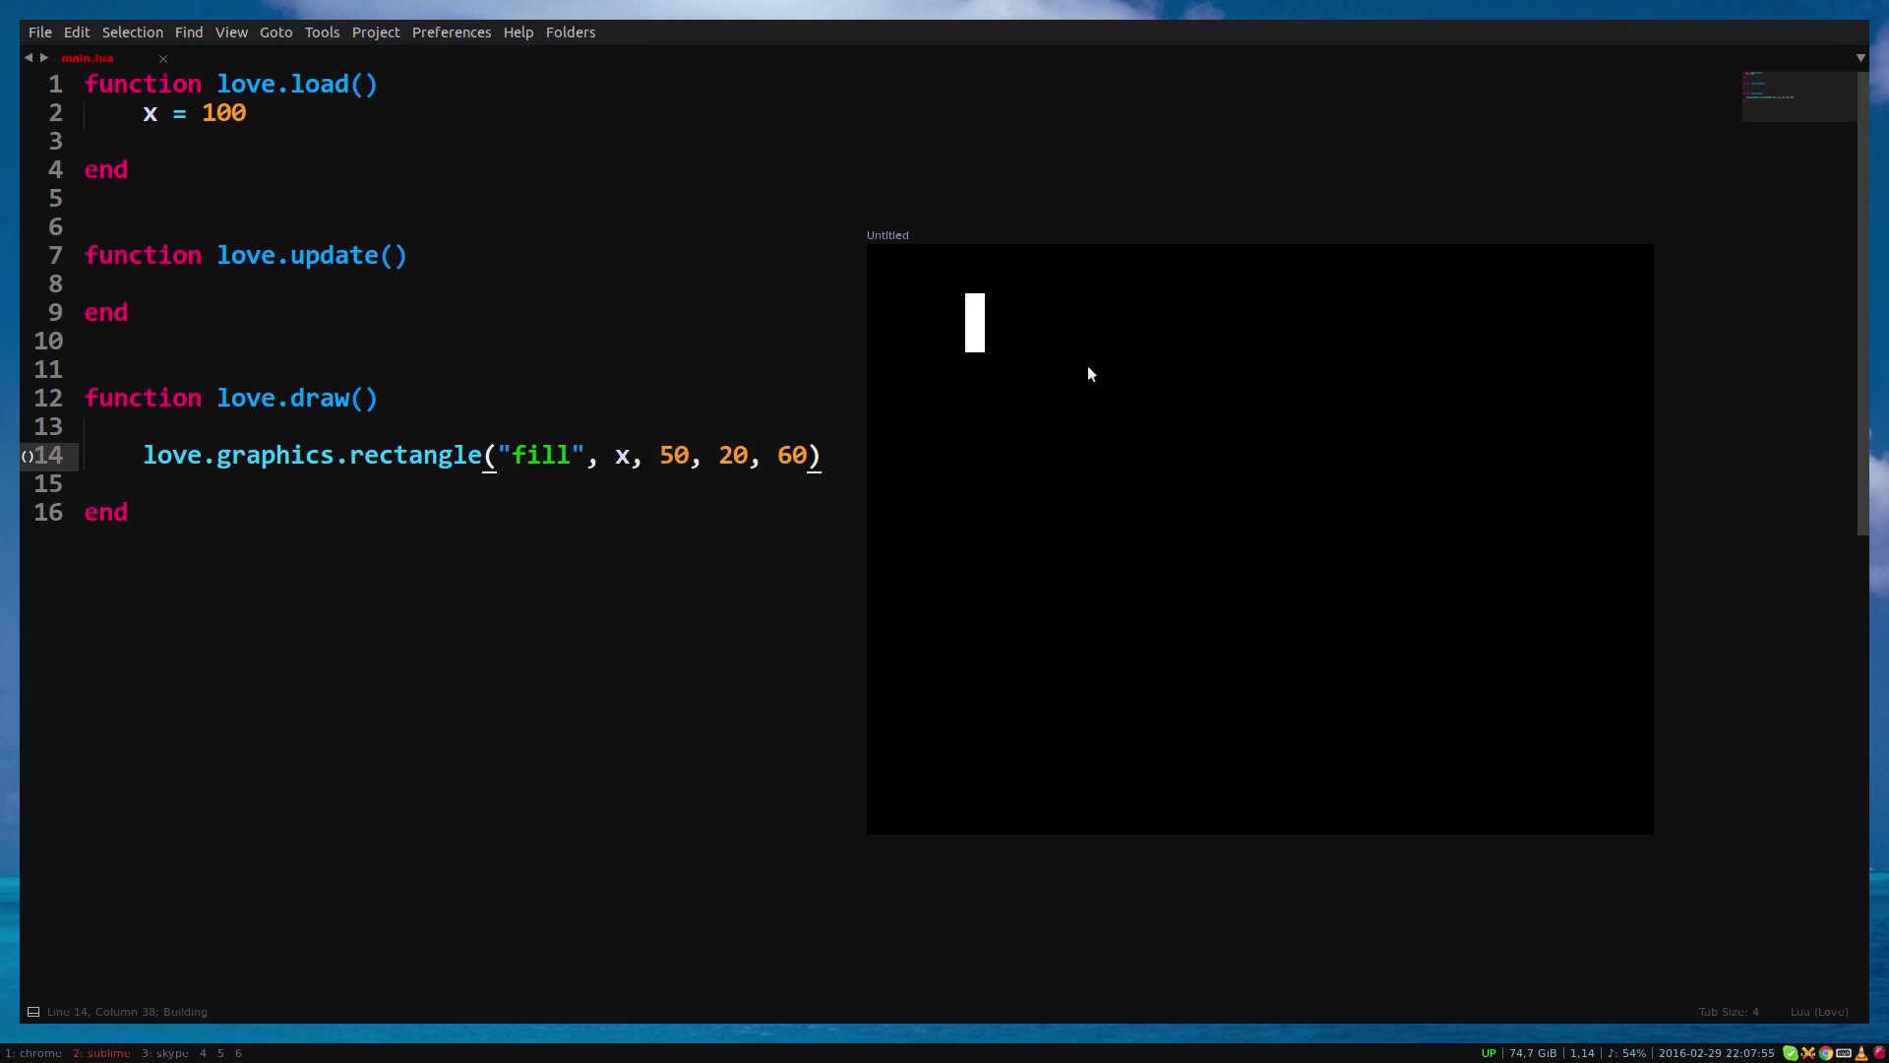
pyautogui.press('Escape')
# Add x = x + 5 inside love.update and save main.lua.
pyautogui.click(464, 293)
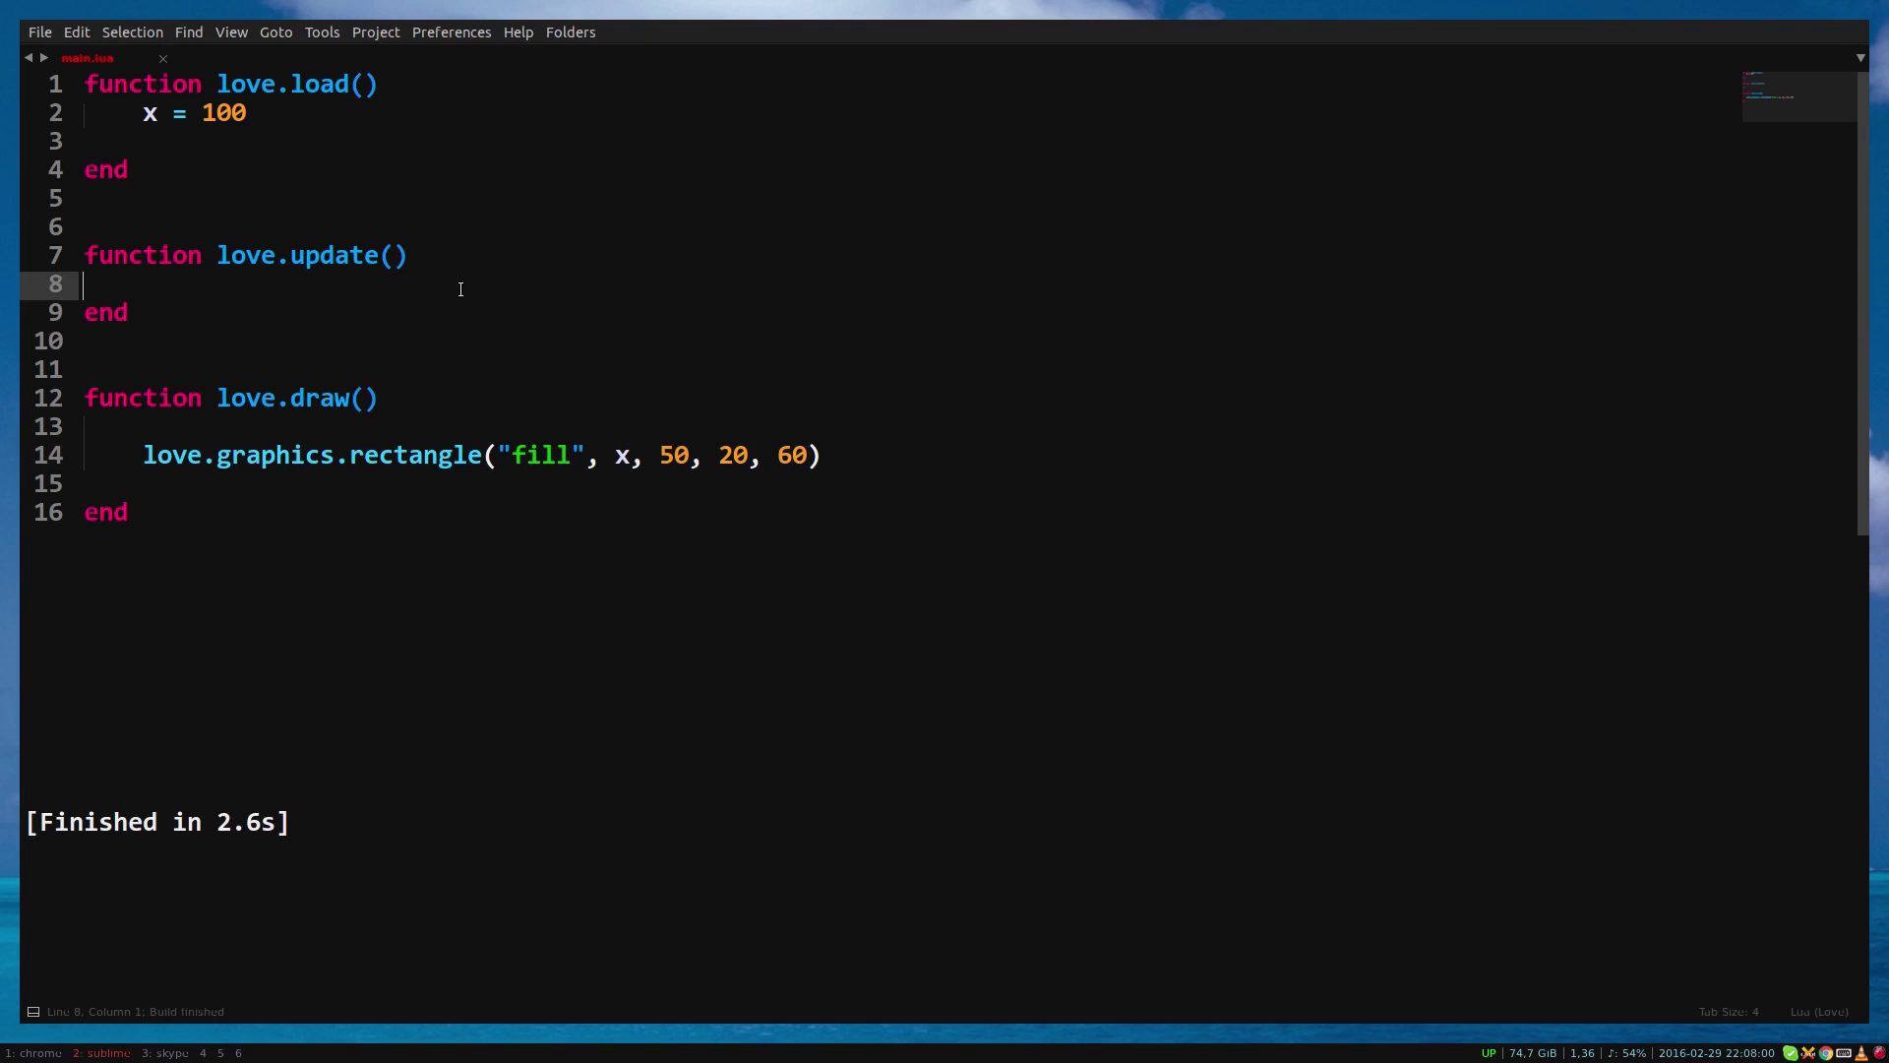
pyautogui.press('Return')
pyautogui.press('Return')
pyautogui.press('Up')
pyautogui.press('Tab')
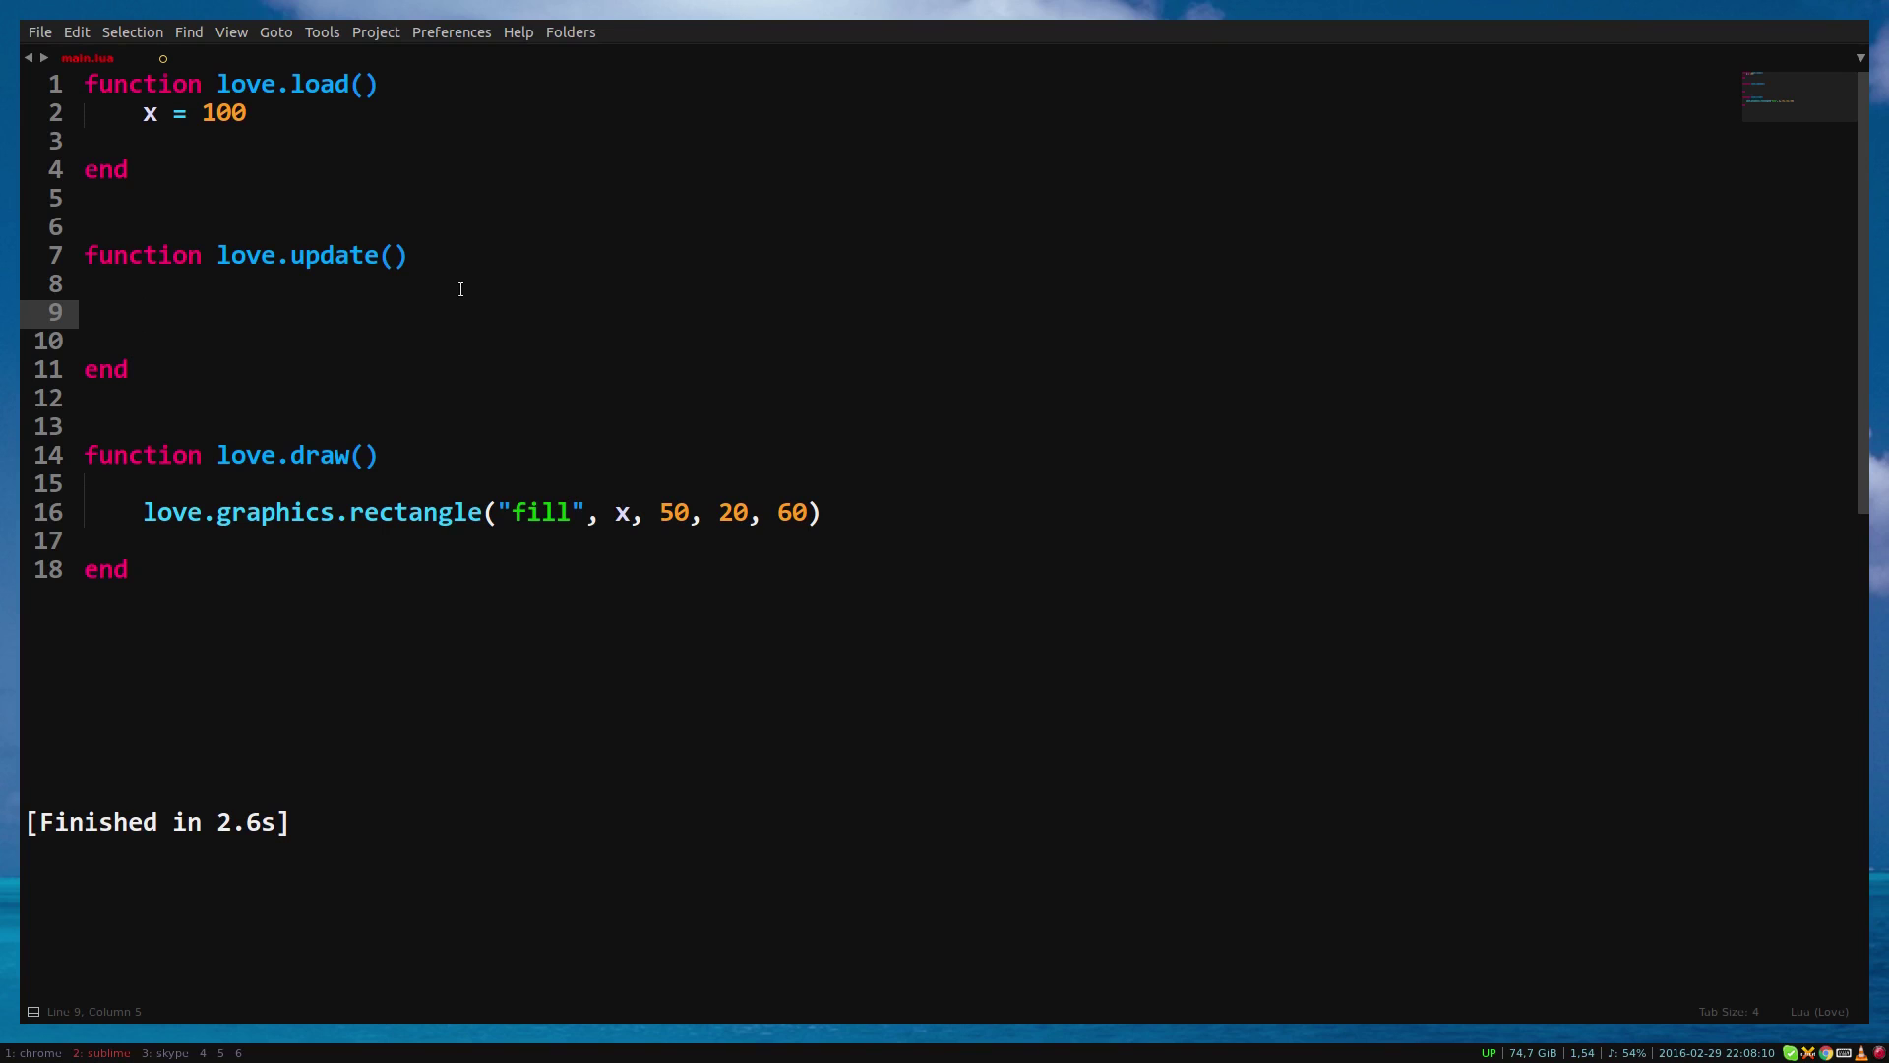
pyautogui.write('x = x +')
pyautogui.write(' 5')
pyautogui.hotkey('ctrl', 's')
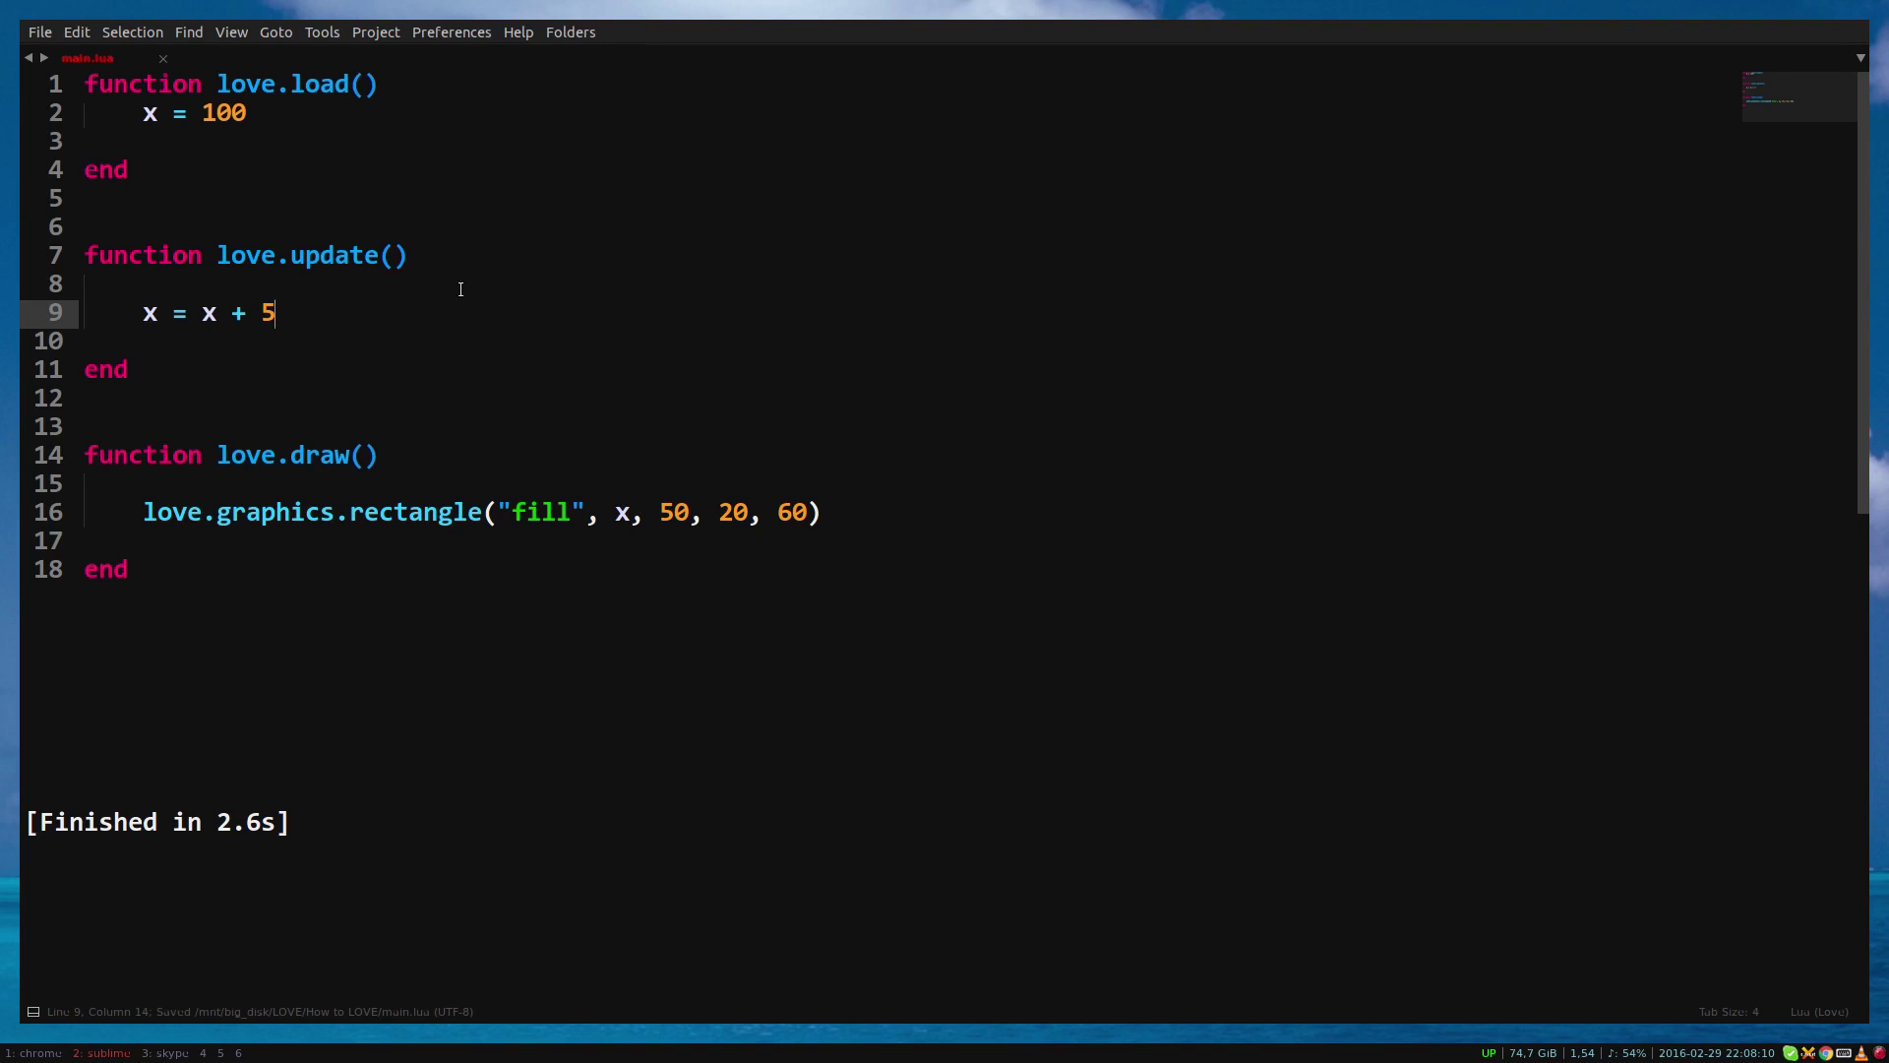
# Type temporary 100 + 5 example lines, delete them, save, and run the game.
pyautogui.press('Return')
pyautogui.press('Return')
pyautogui.write('10')
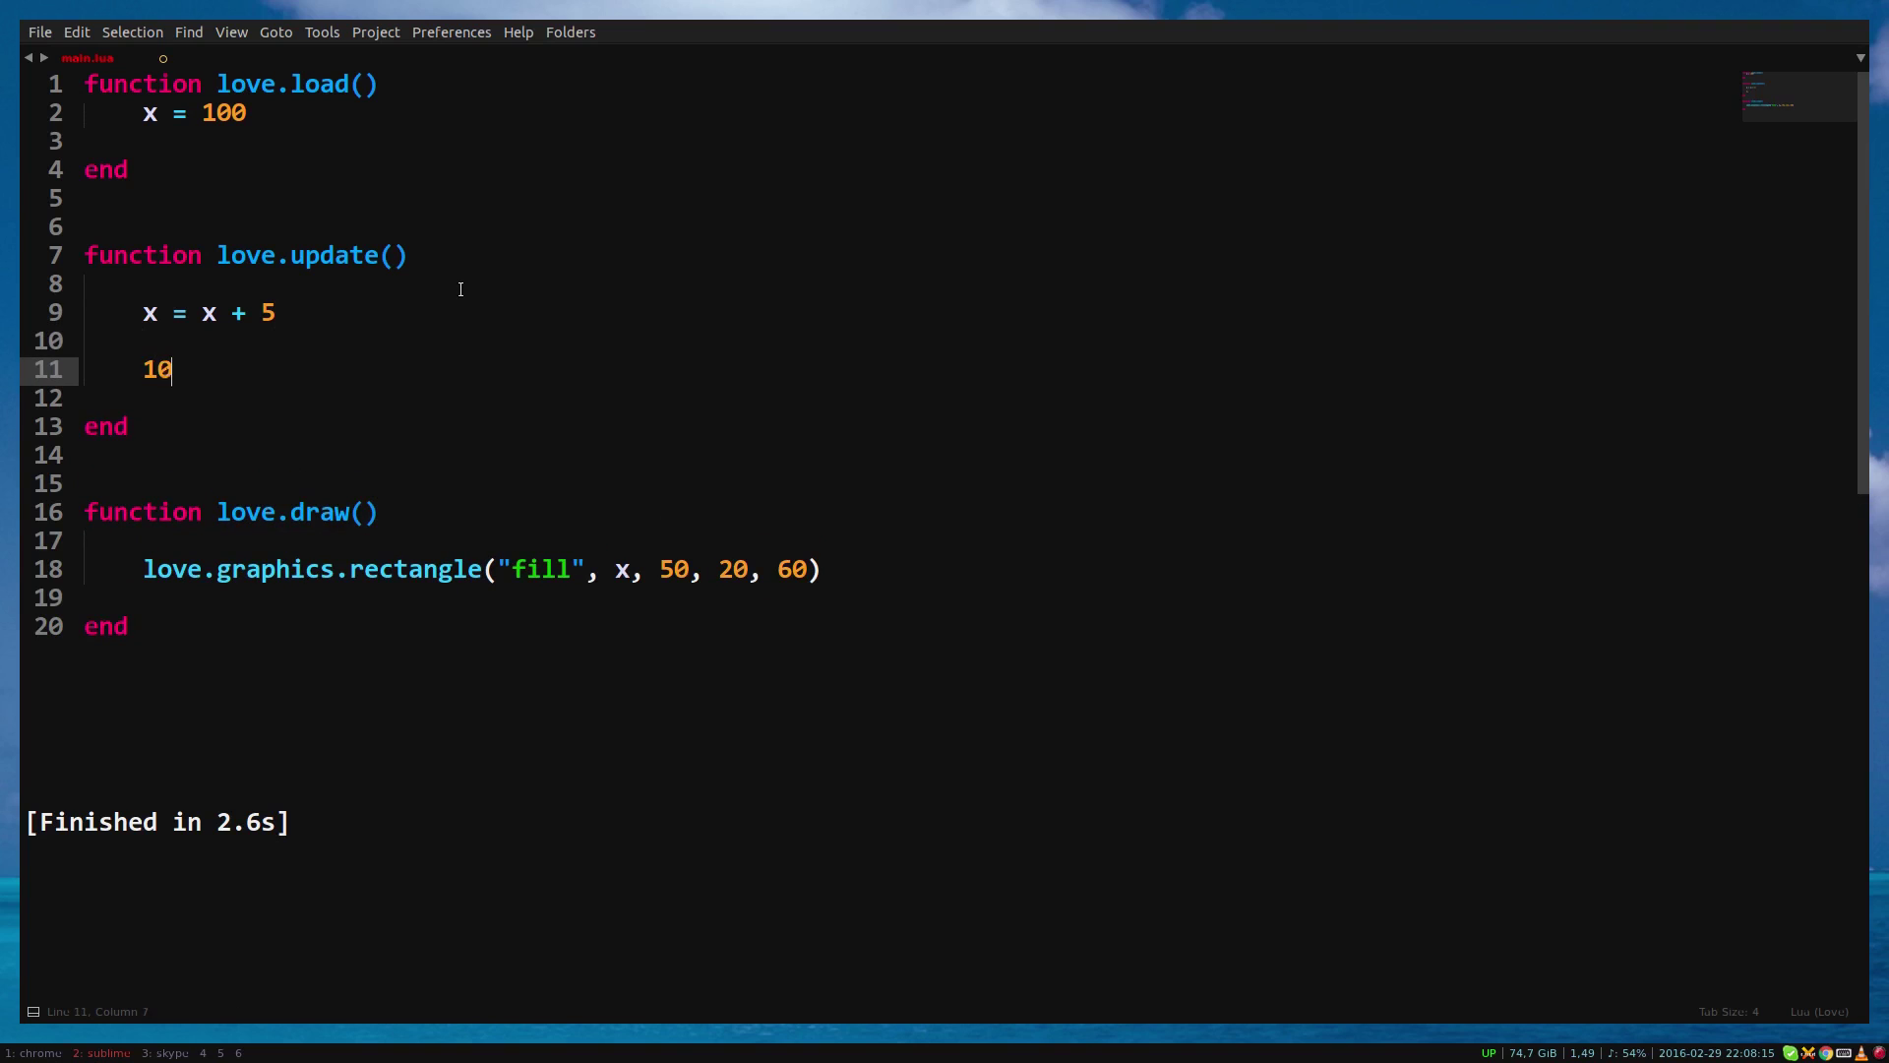
pyautogui.write('0 + 5')
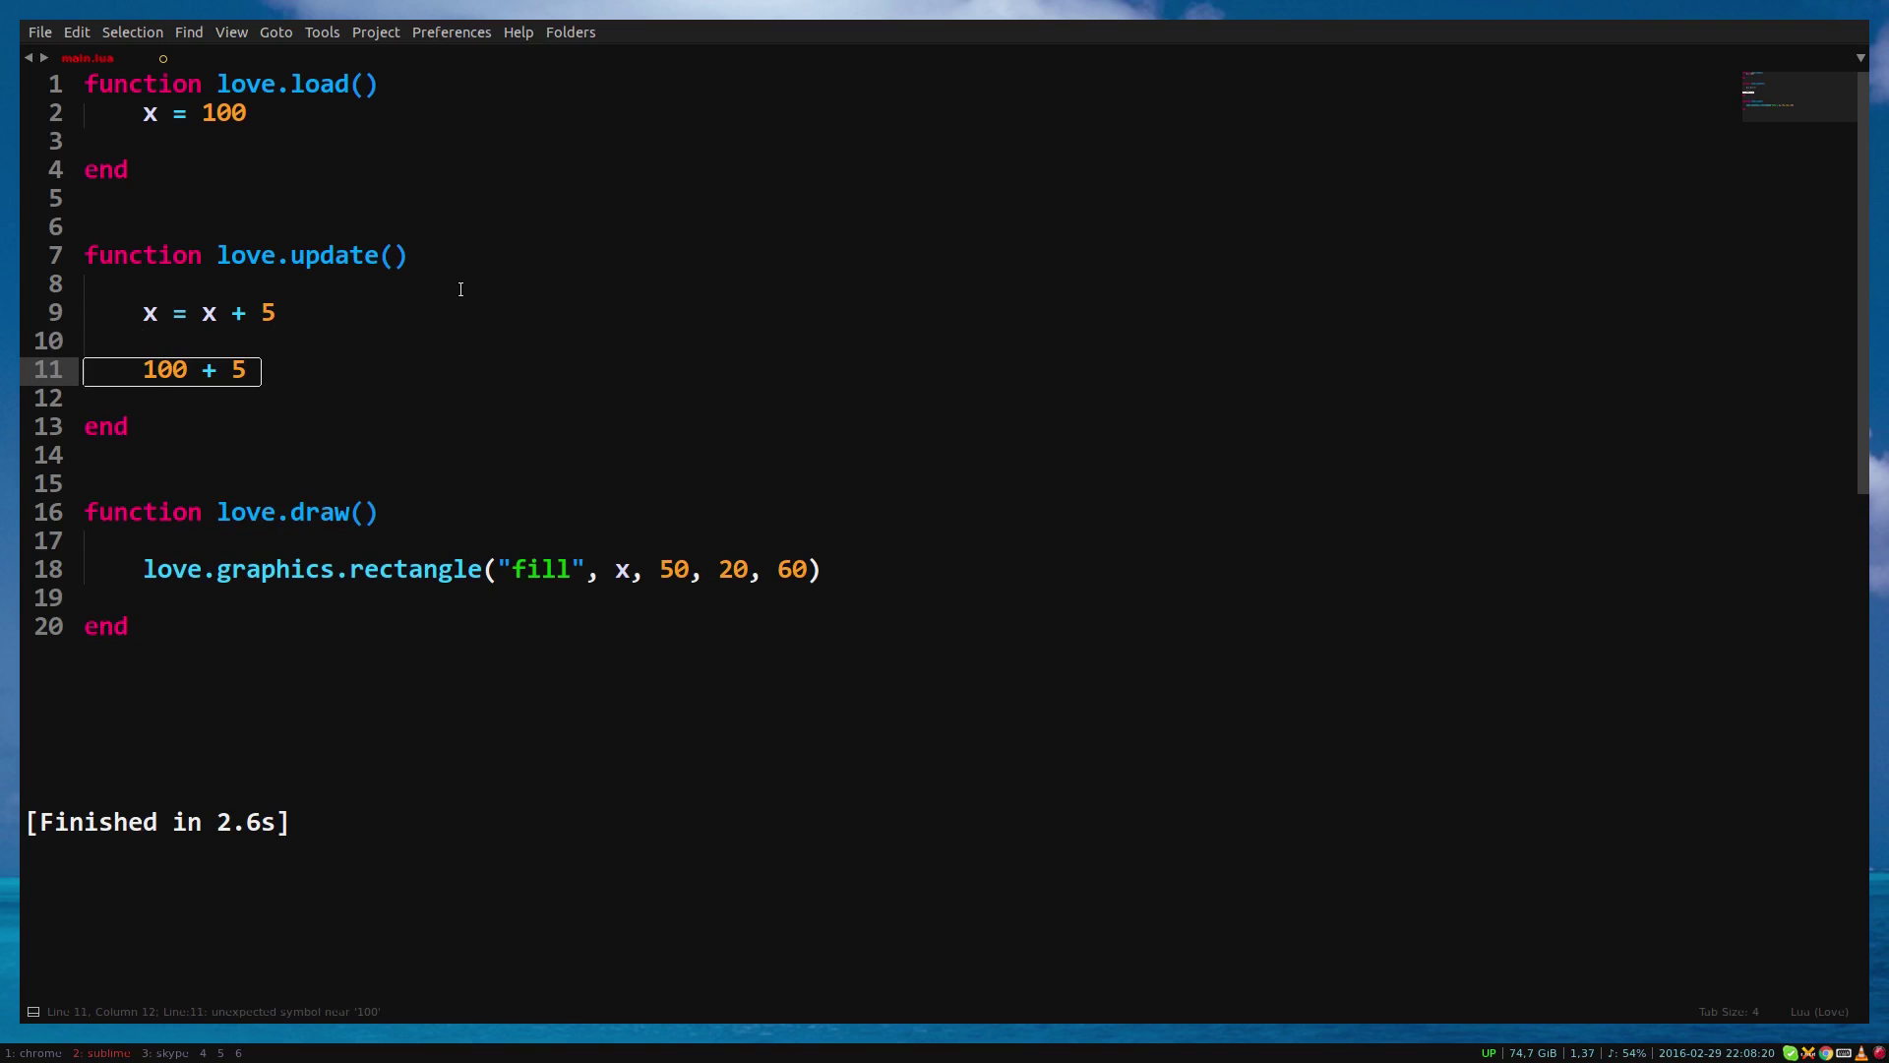
pyautogui.press('Return')
pyautogui.write('105 + 5')
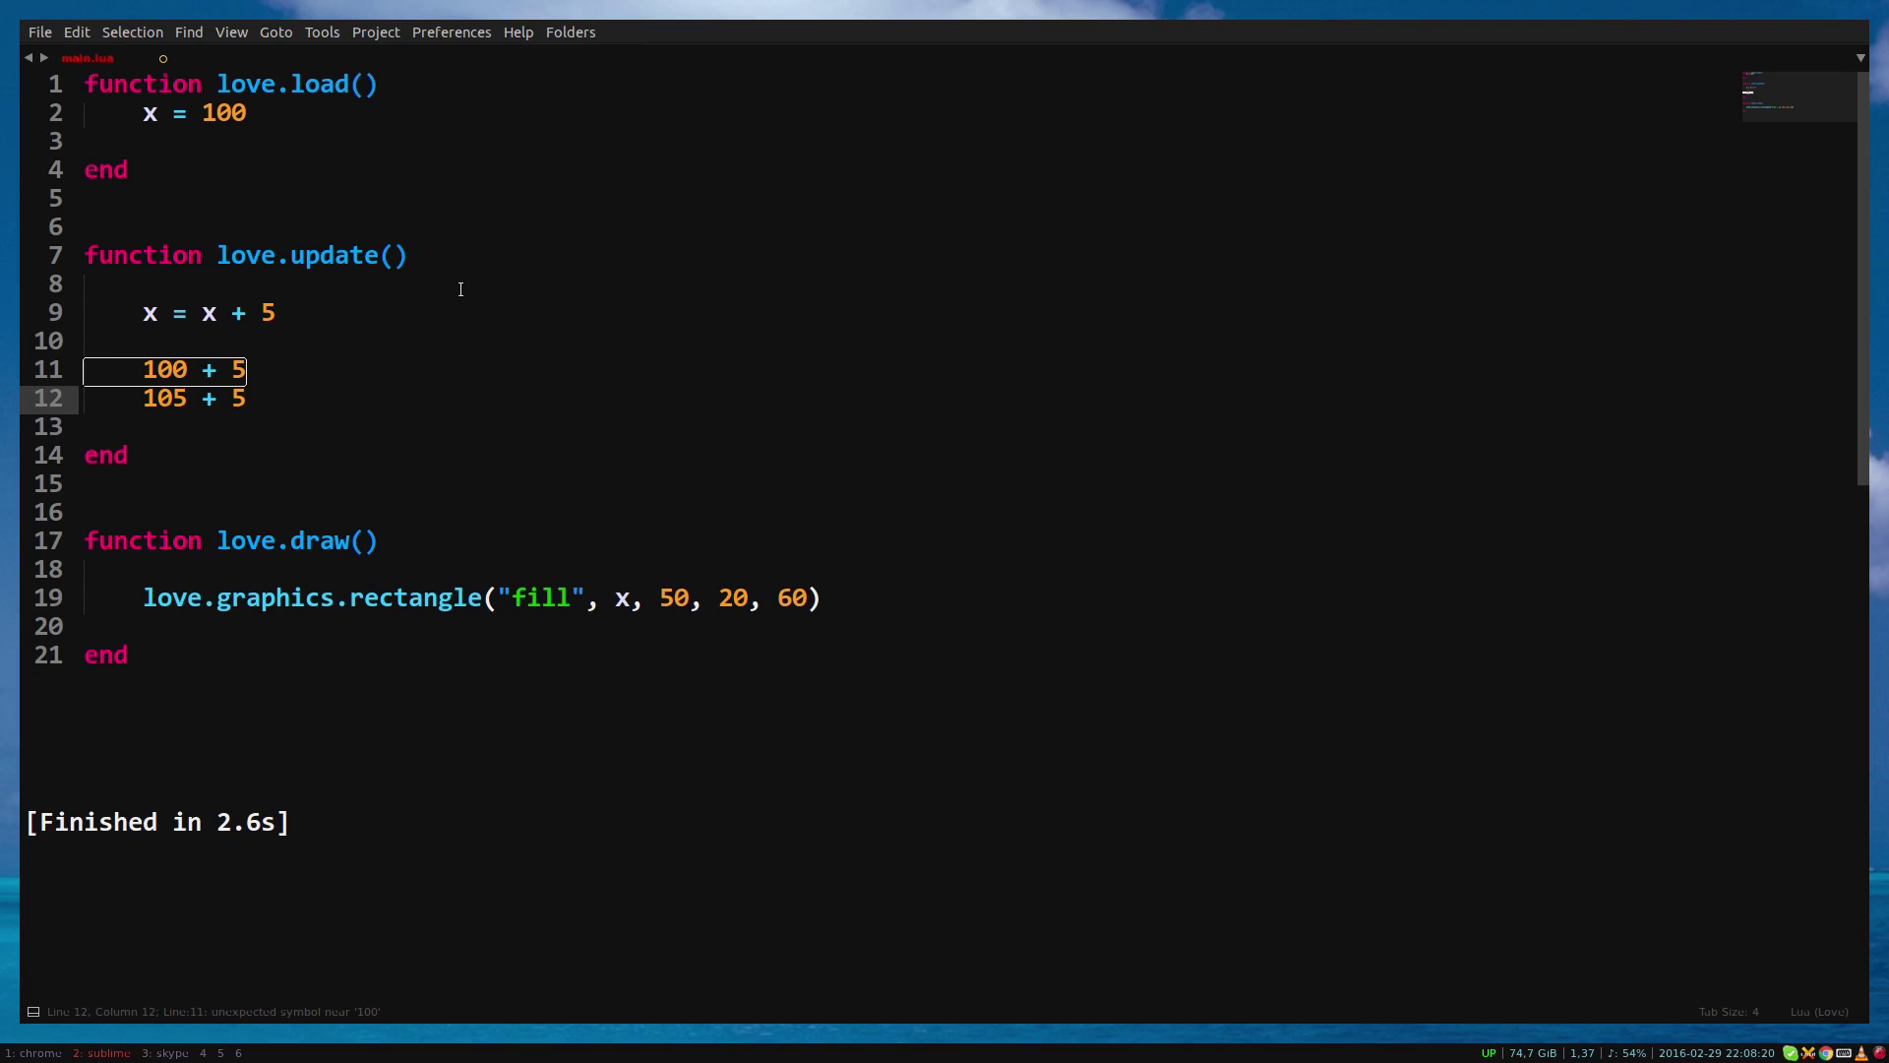
pyautogui.press('Return')
pyautogui.write('110')
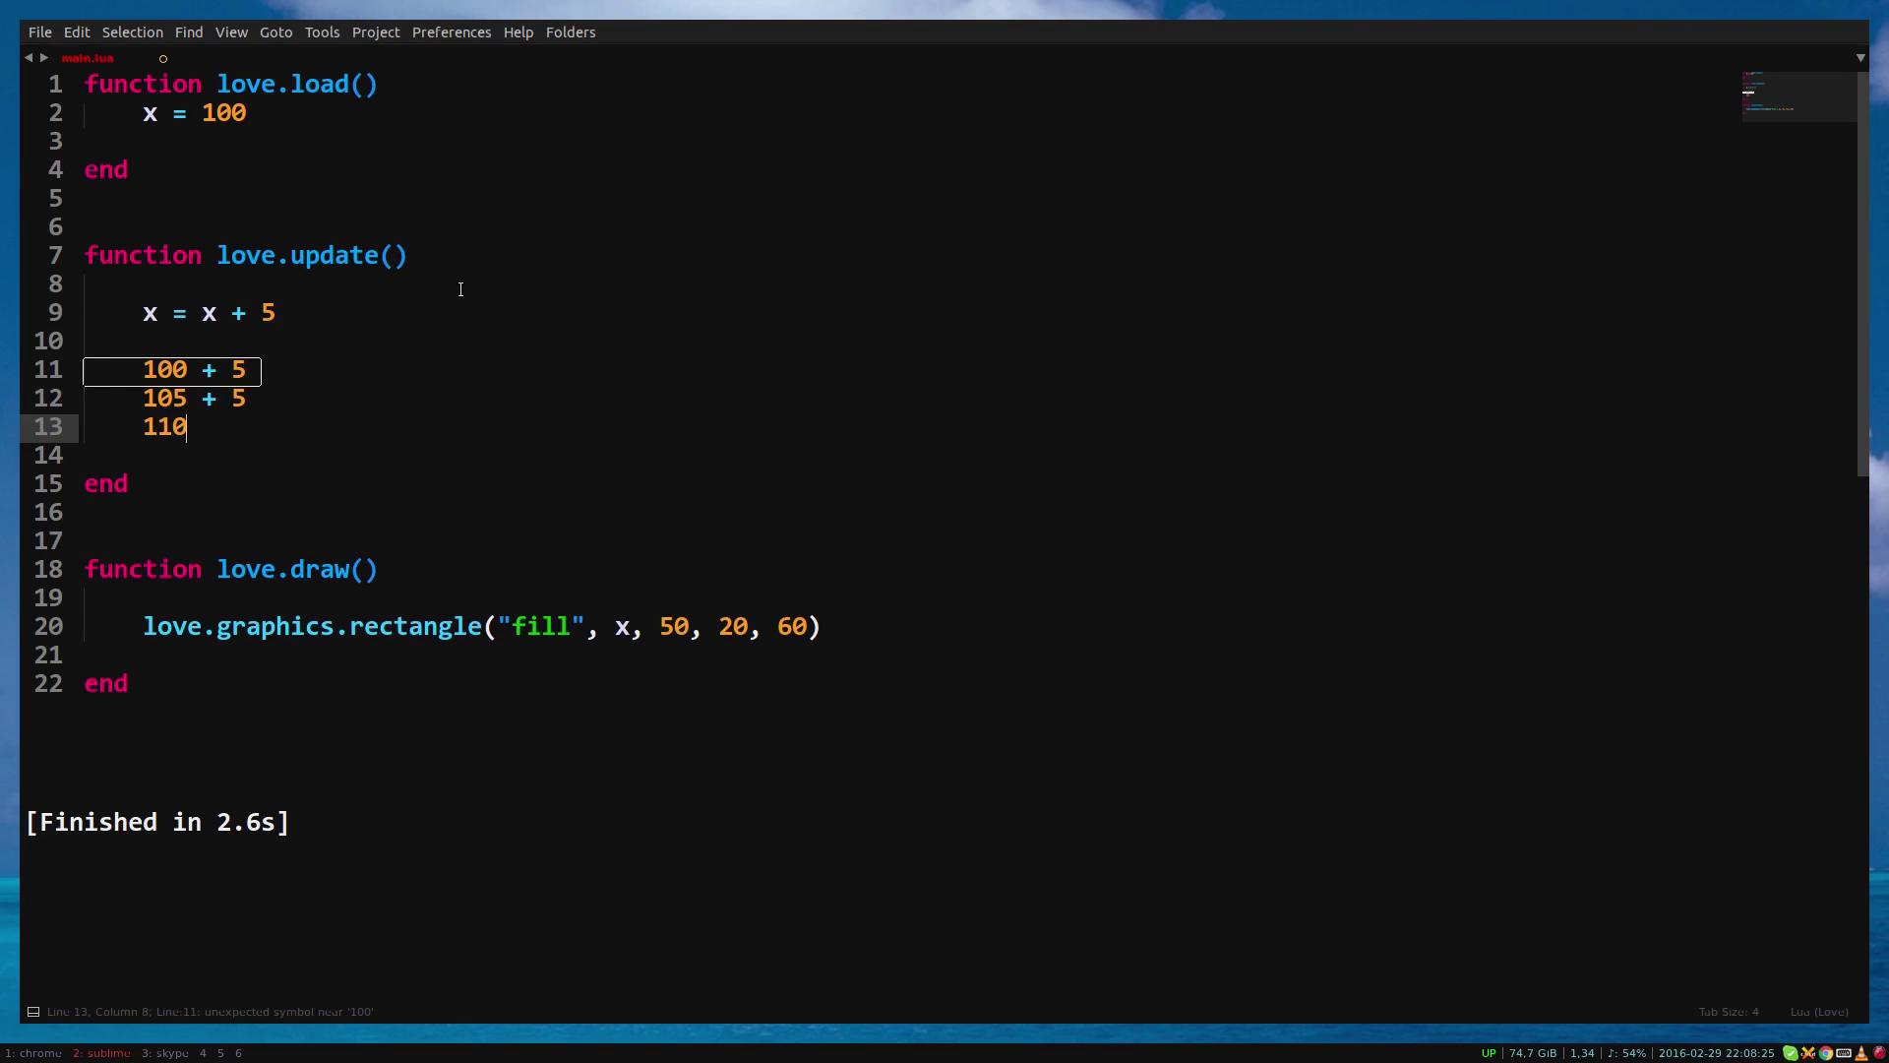
pyautogui.write(' + 5')
pyautogui.hotkey('shift', 'Up')
pyautogui.hotkey('shift', 'Up')
pyautogui.hotkey('shift', 'Up')
pyautogui.hotkey('shift', 'Up')
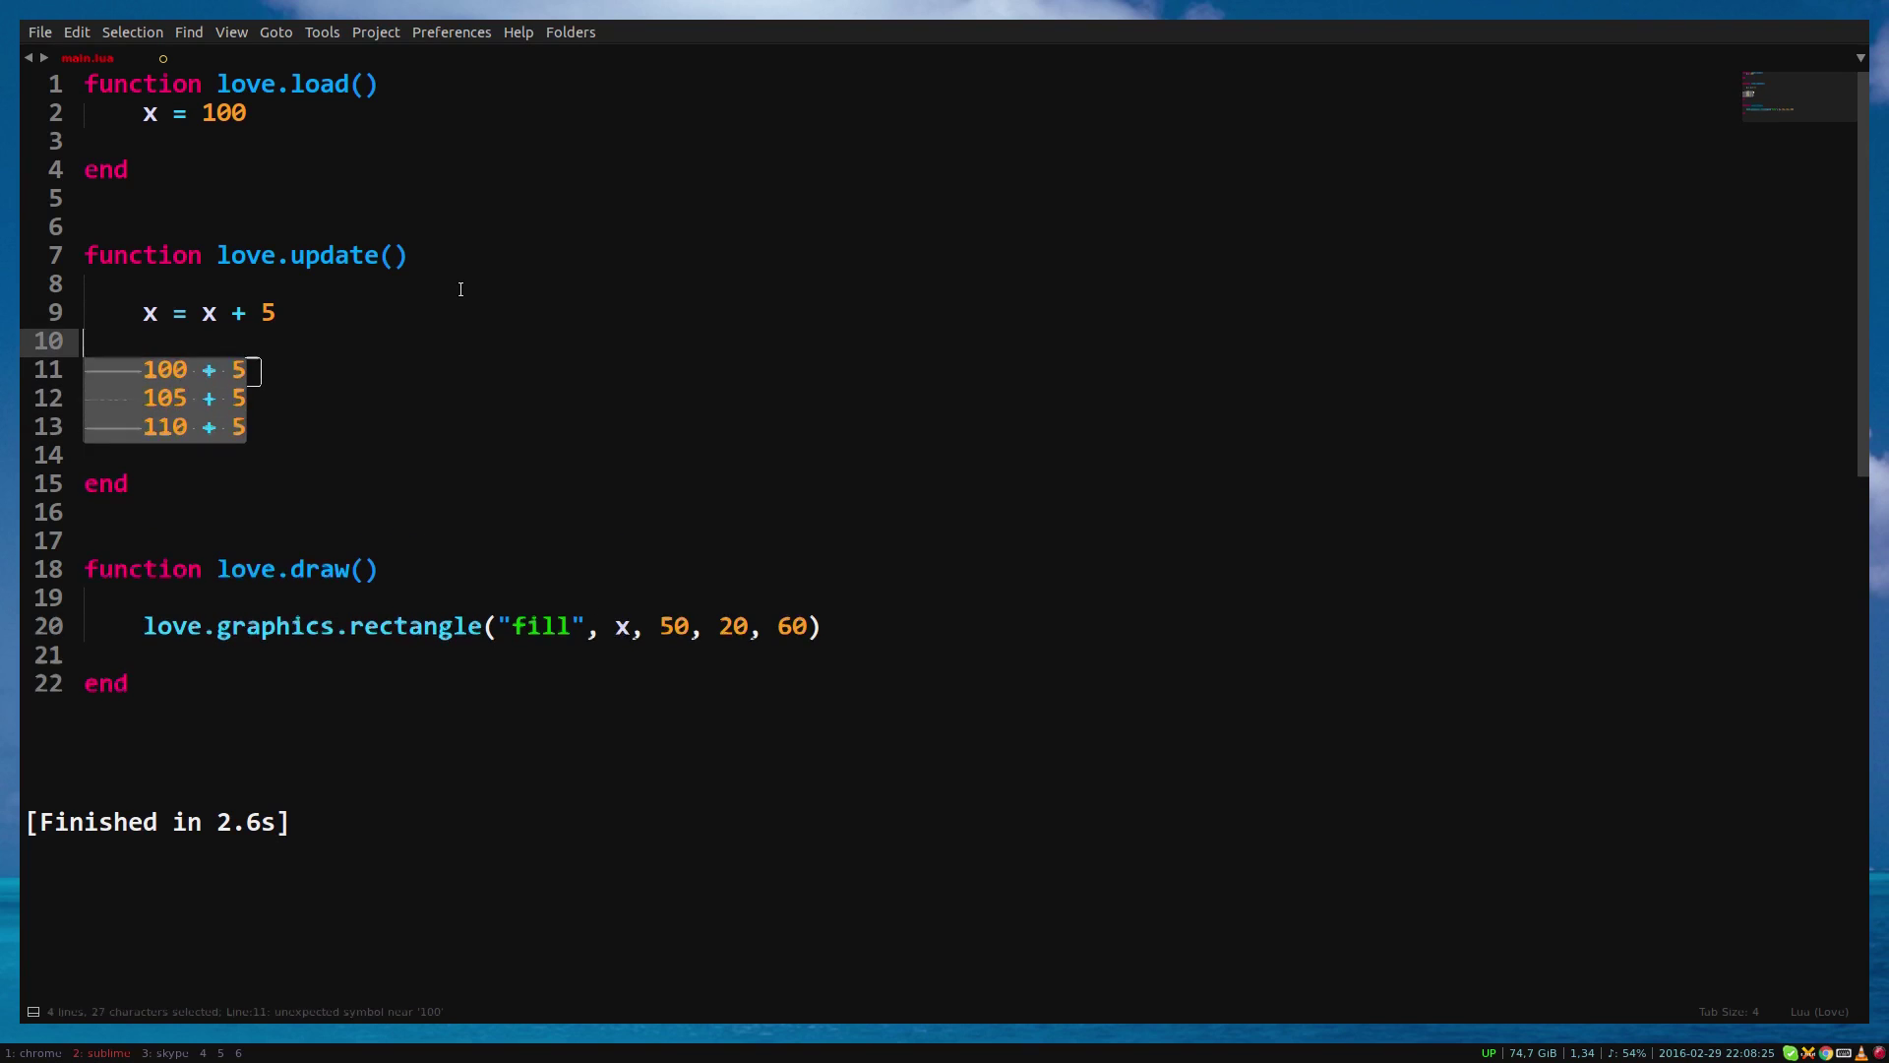
pyautogui.press('BackSpace')
pyautogui.hotkey('ctrl', 's')
pyautogui.hotkey('ctrl', 'b')
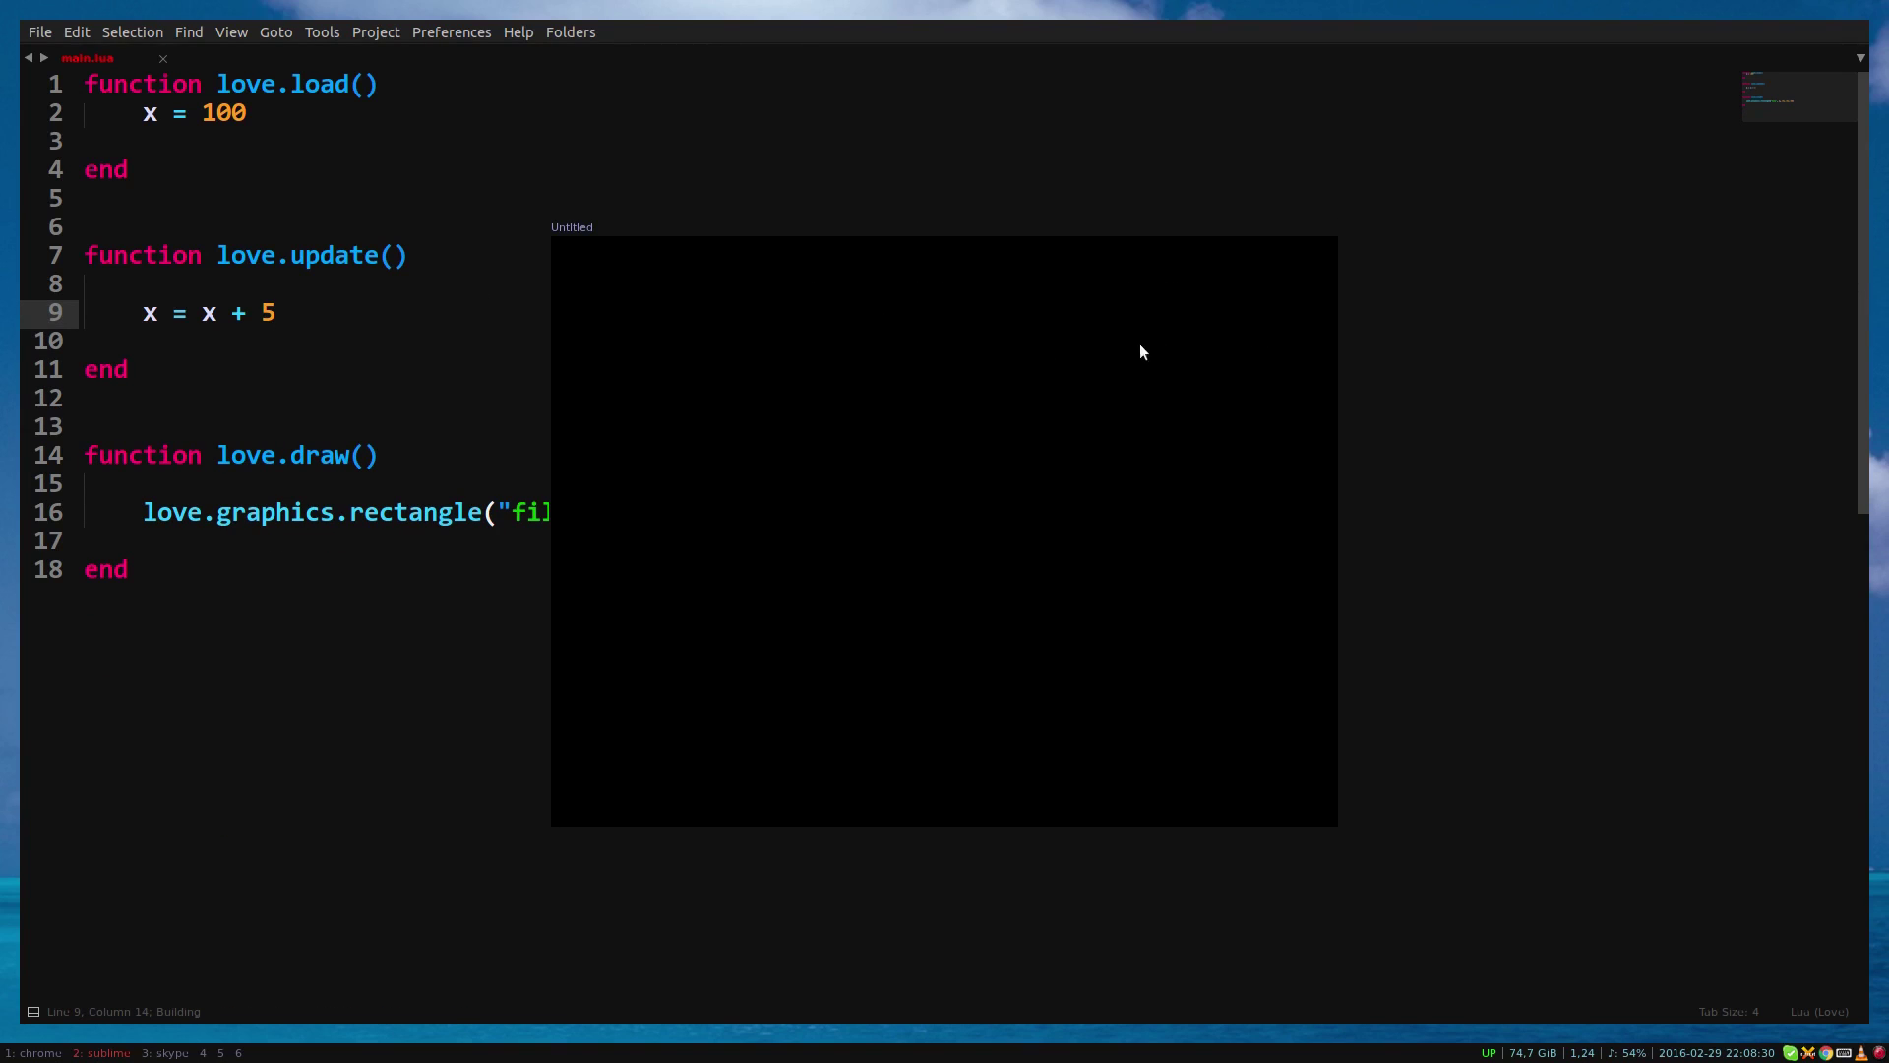
pyautogui.hotkey('ctrl', 'b')
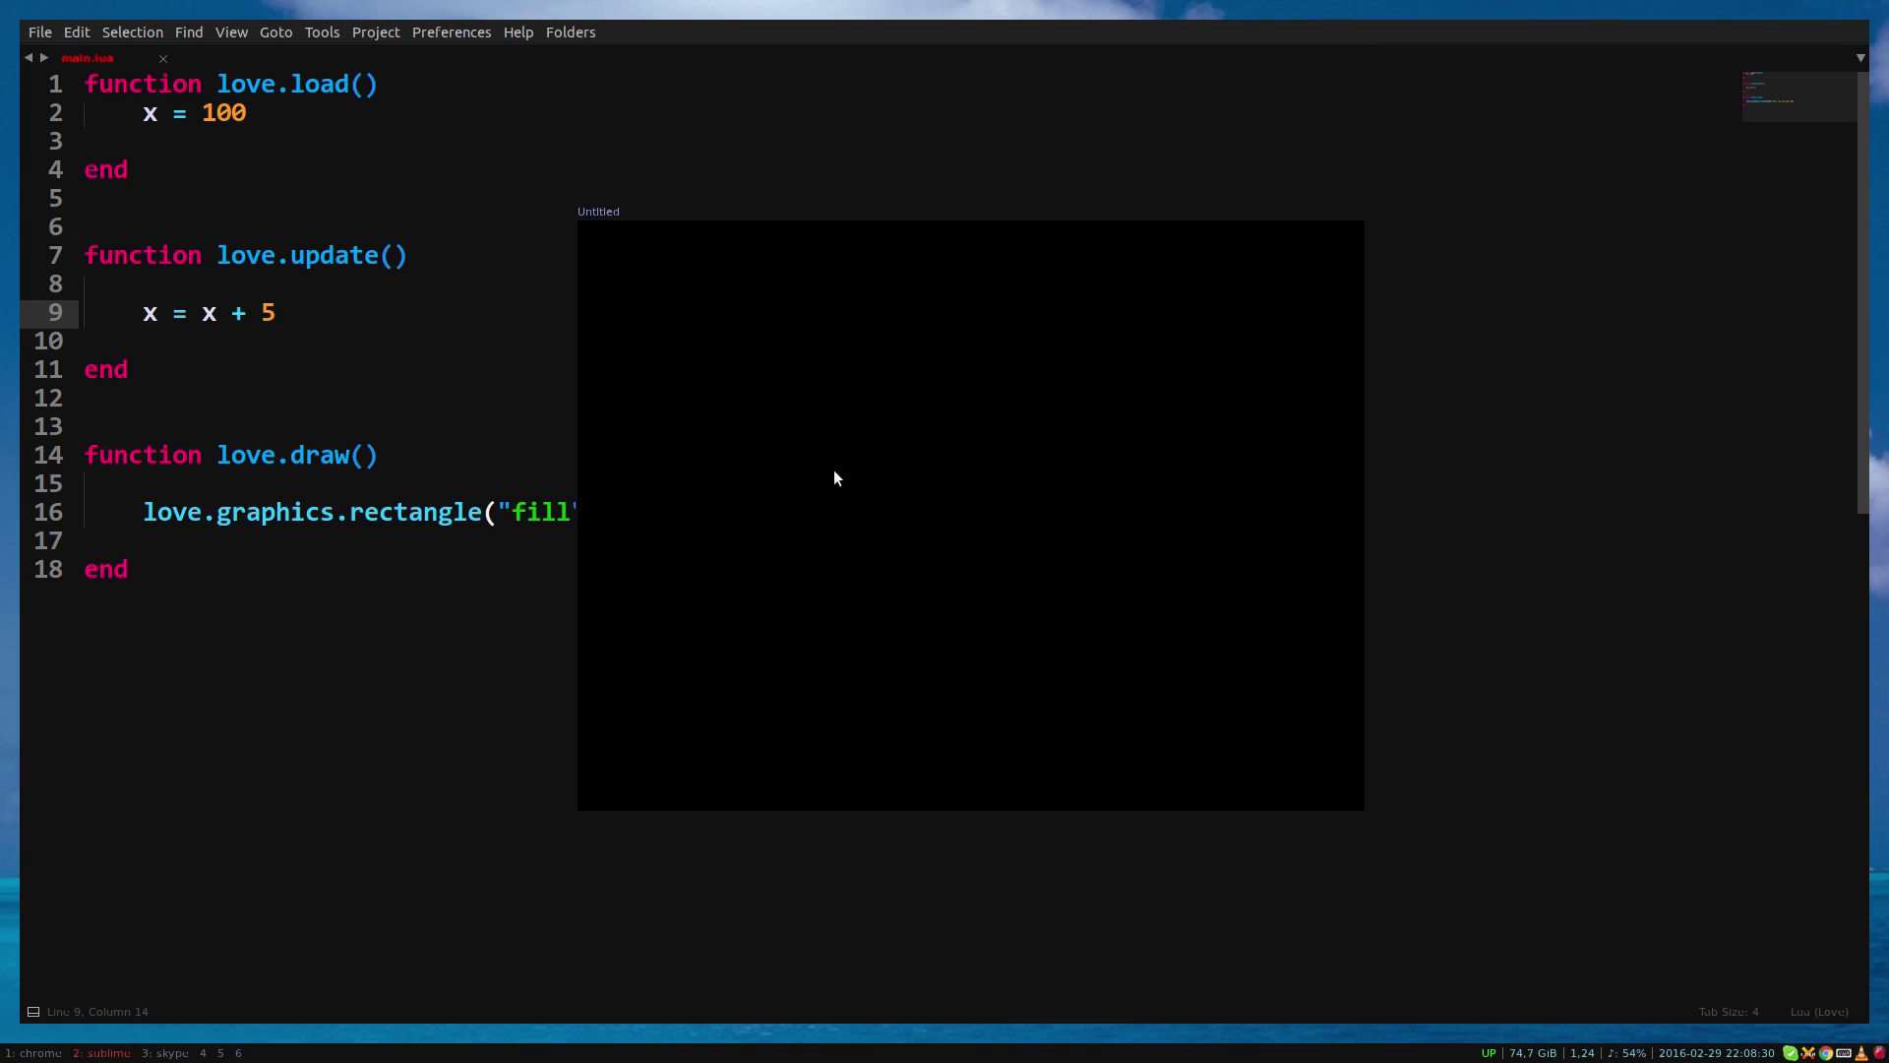
pyautogui.press('Escape')
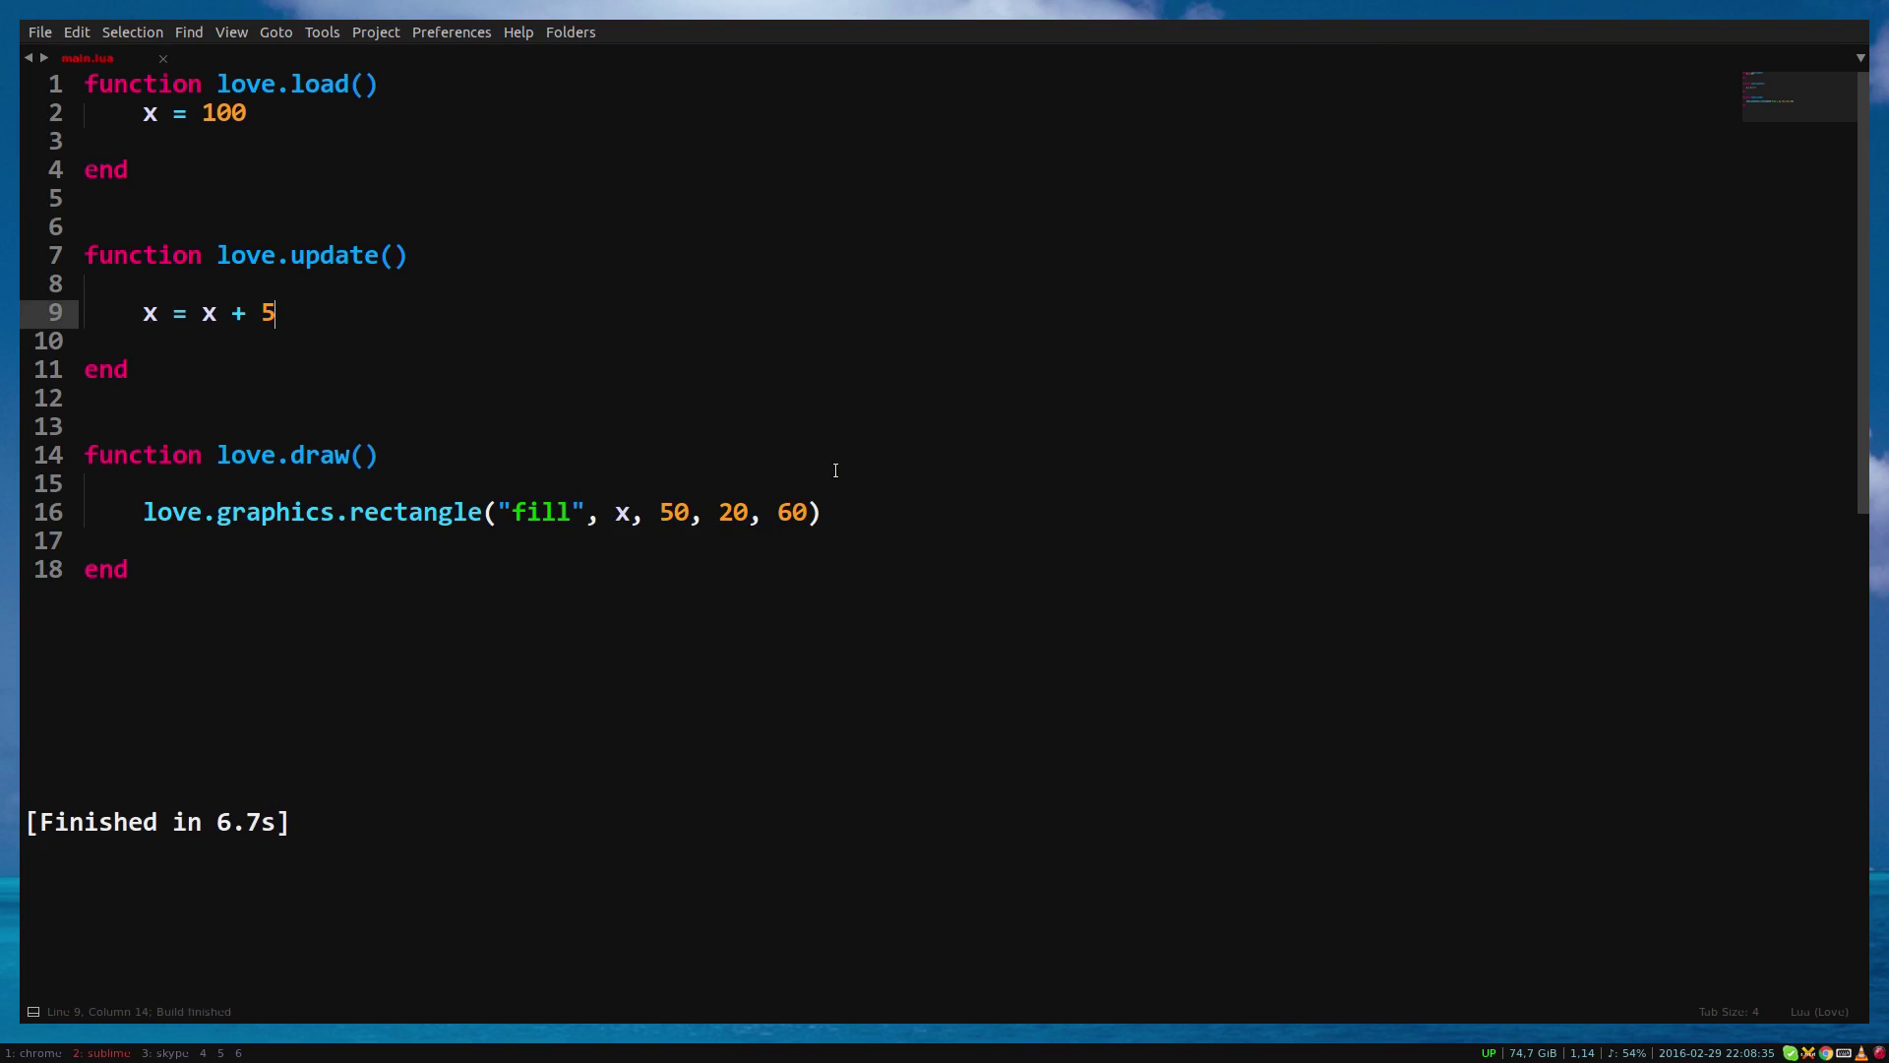
pyautogui.hotkey('ctrl', 'b')
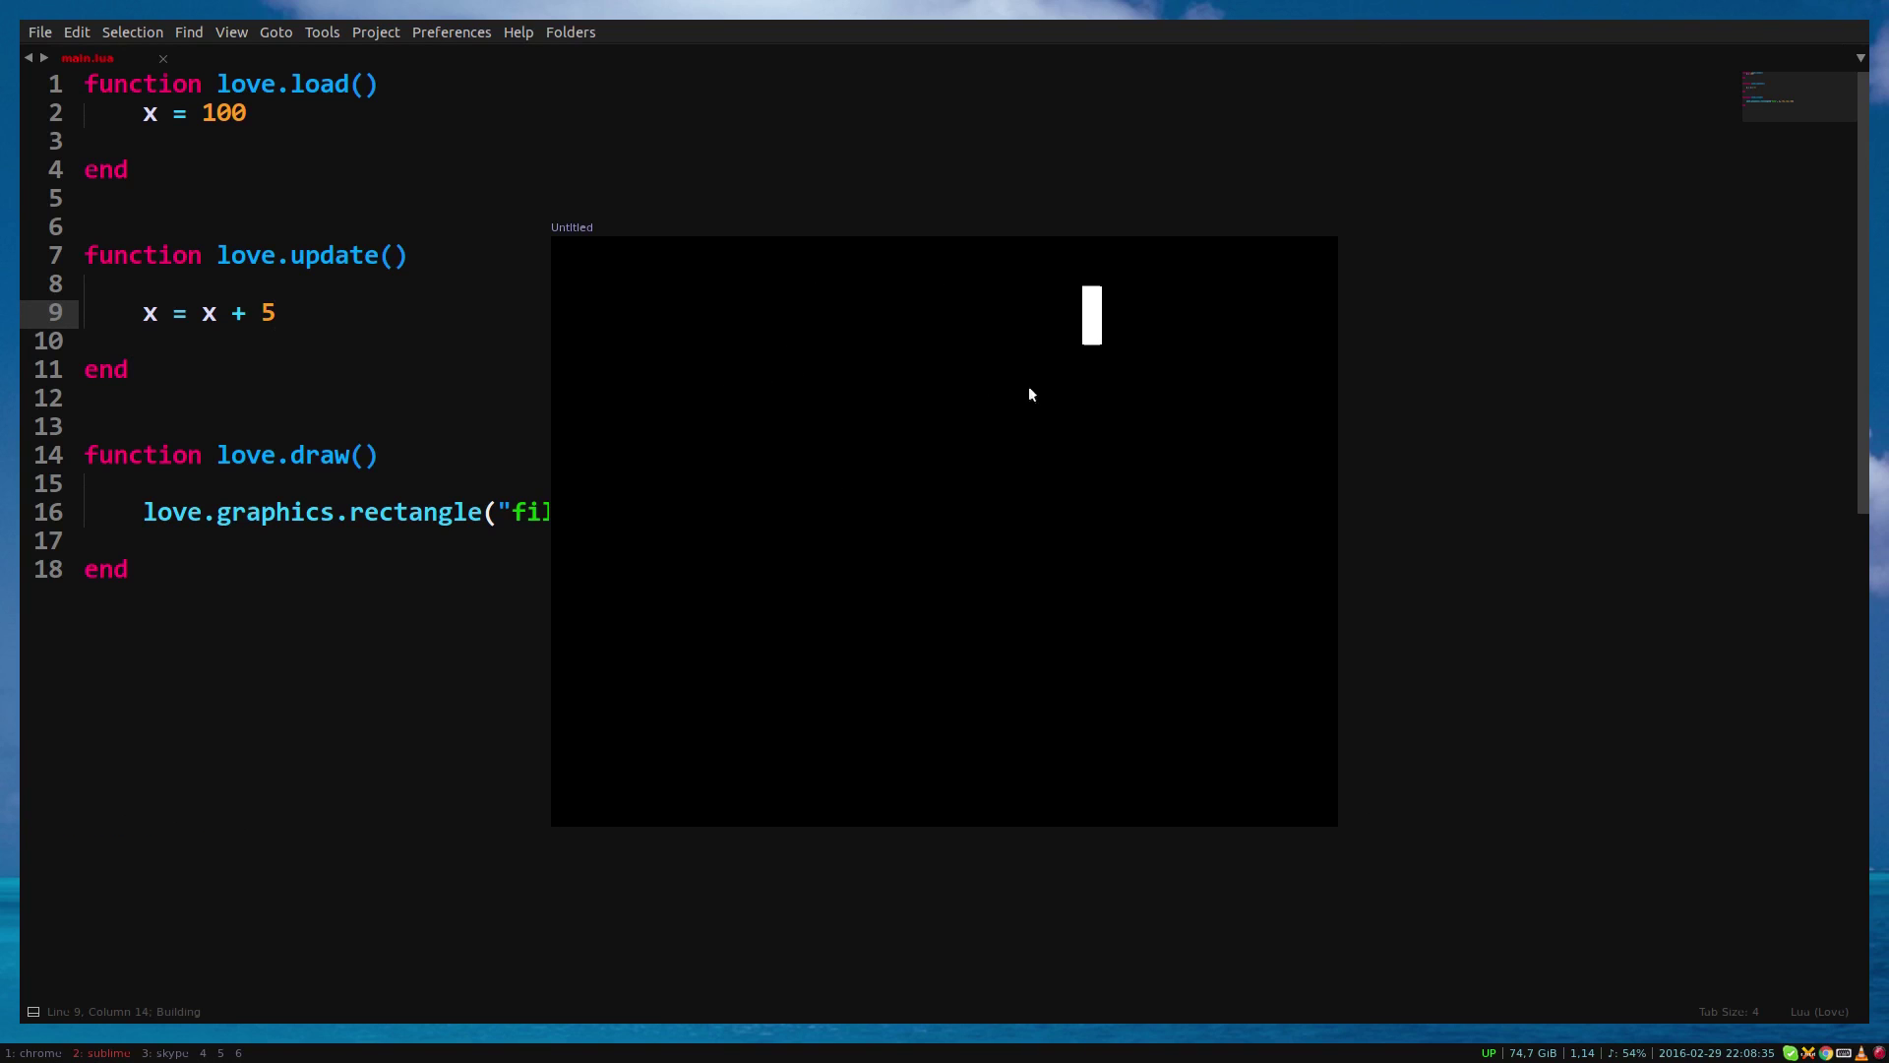
pyautogui.press('Escape')
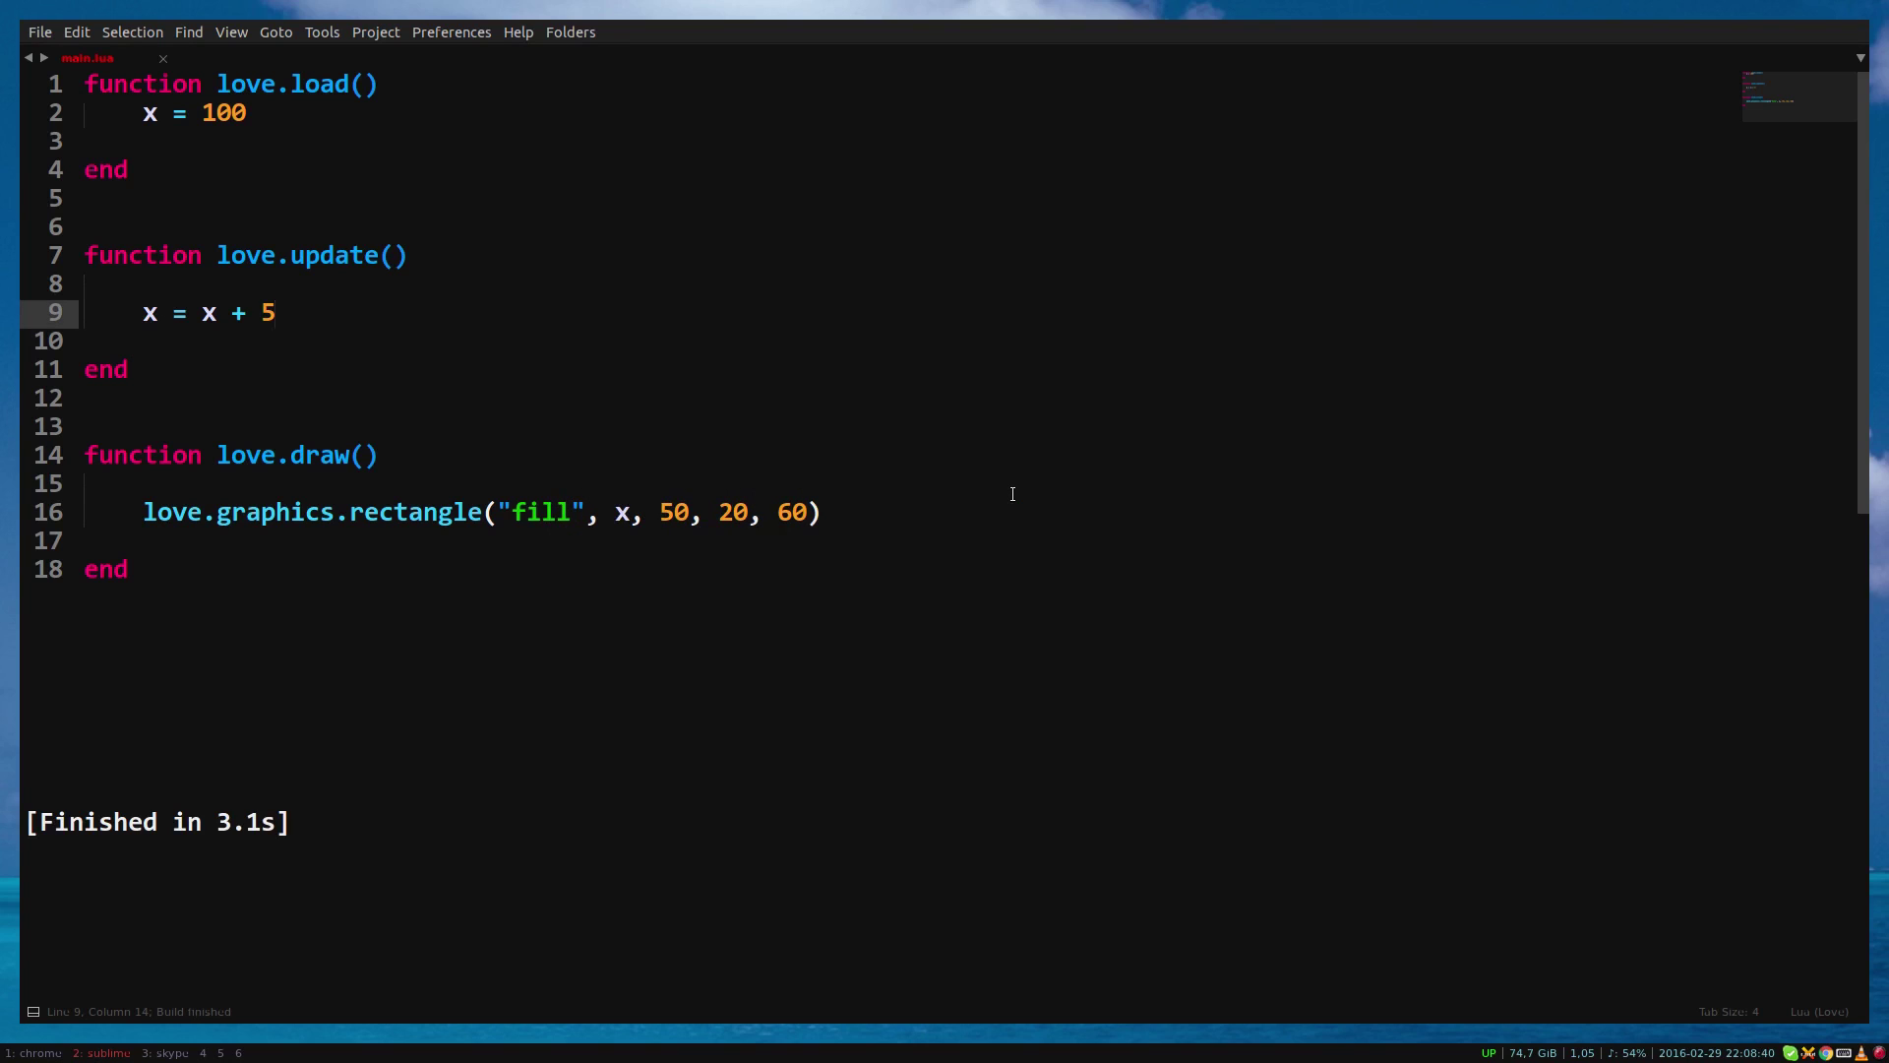
pyautogui.hotkey('ctrl', 's')
# Add notes 'Computer A = 100 fps' and 'Computer B = 200 fps' in love.update, and save.
pyautogui.press('Return')
pyautogui.press('Return')
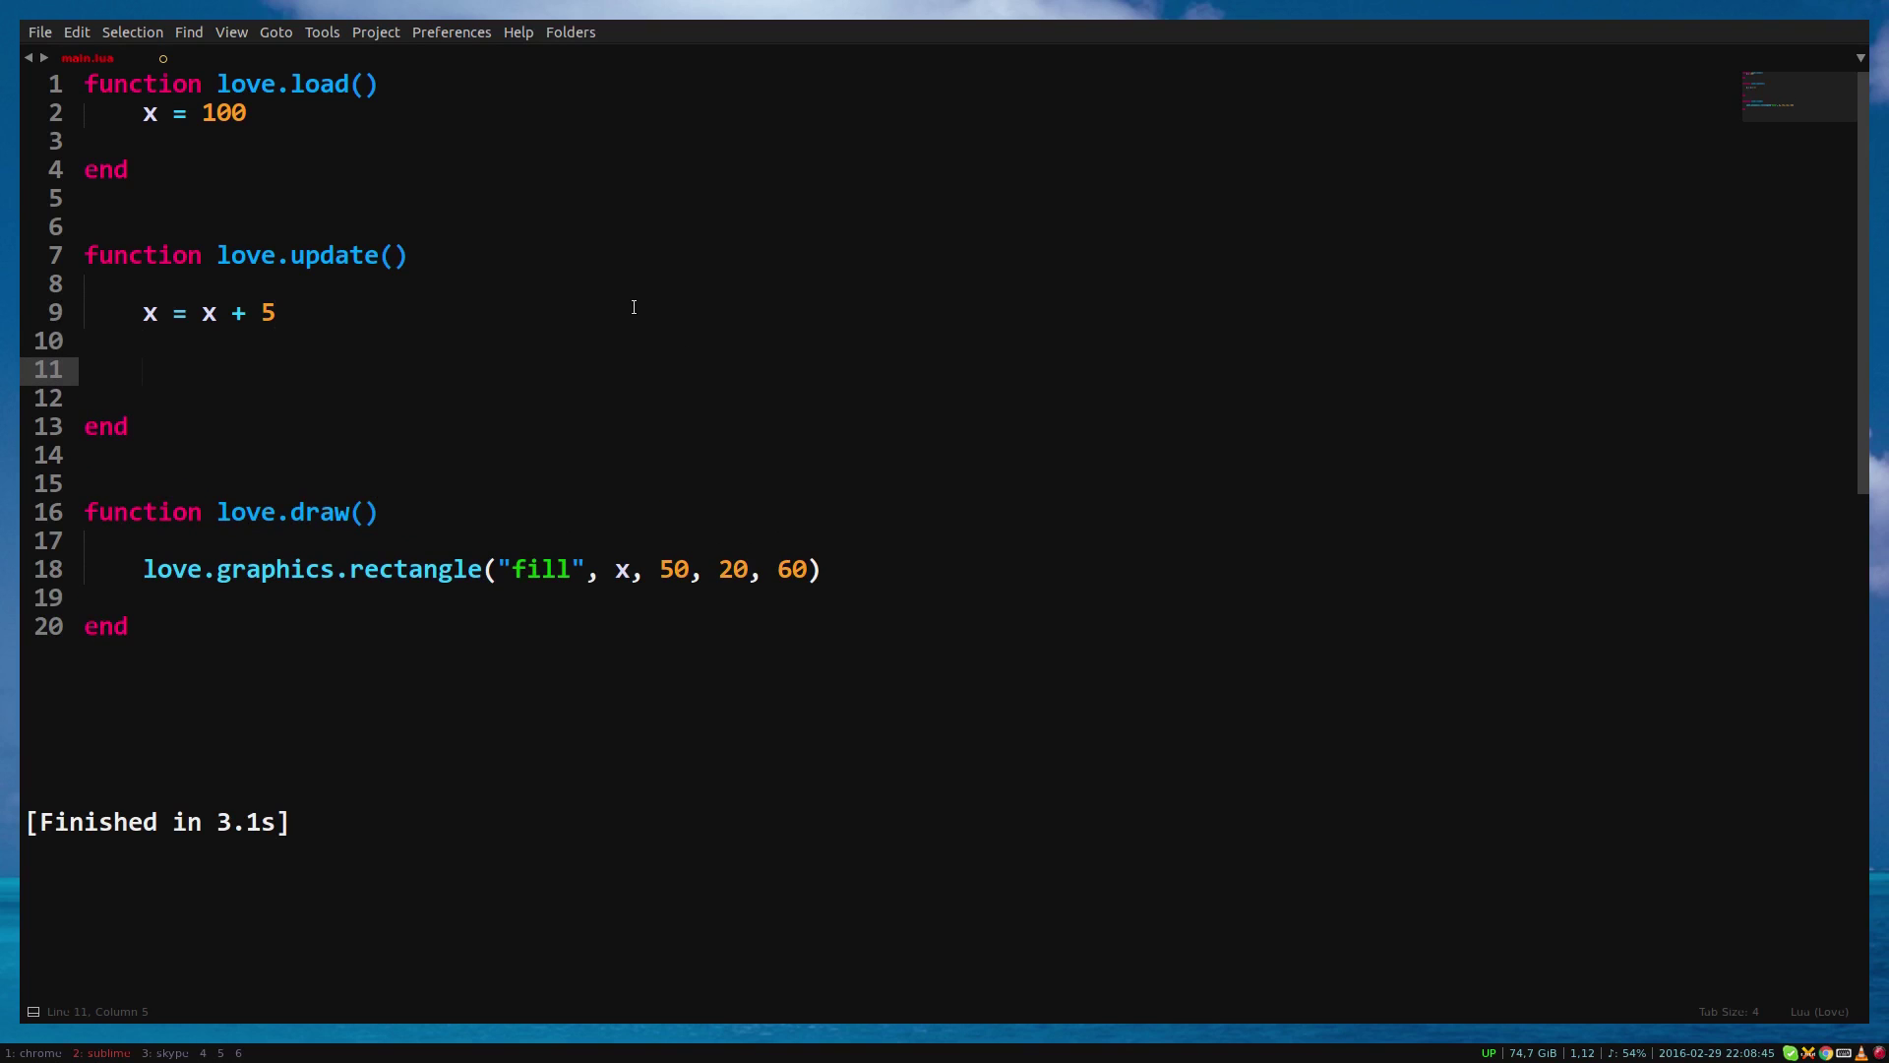
pyautogui.write('Computer A')
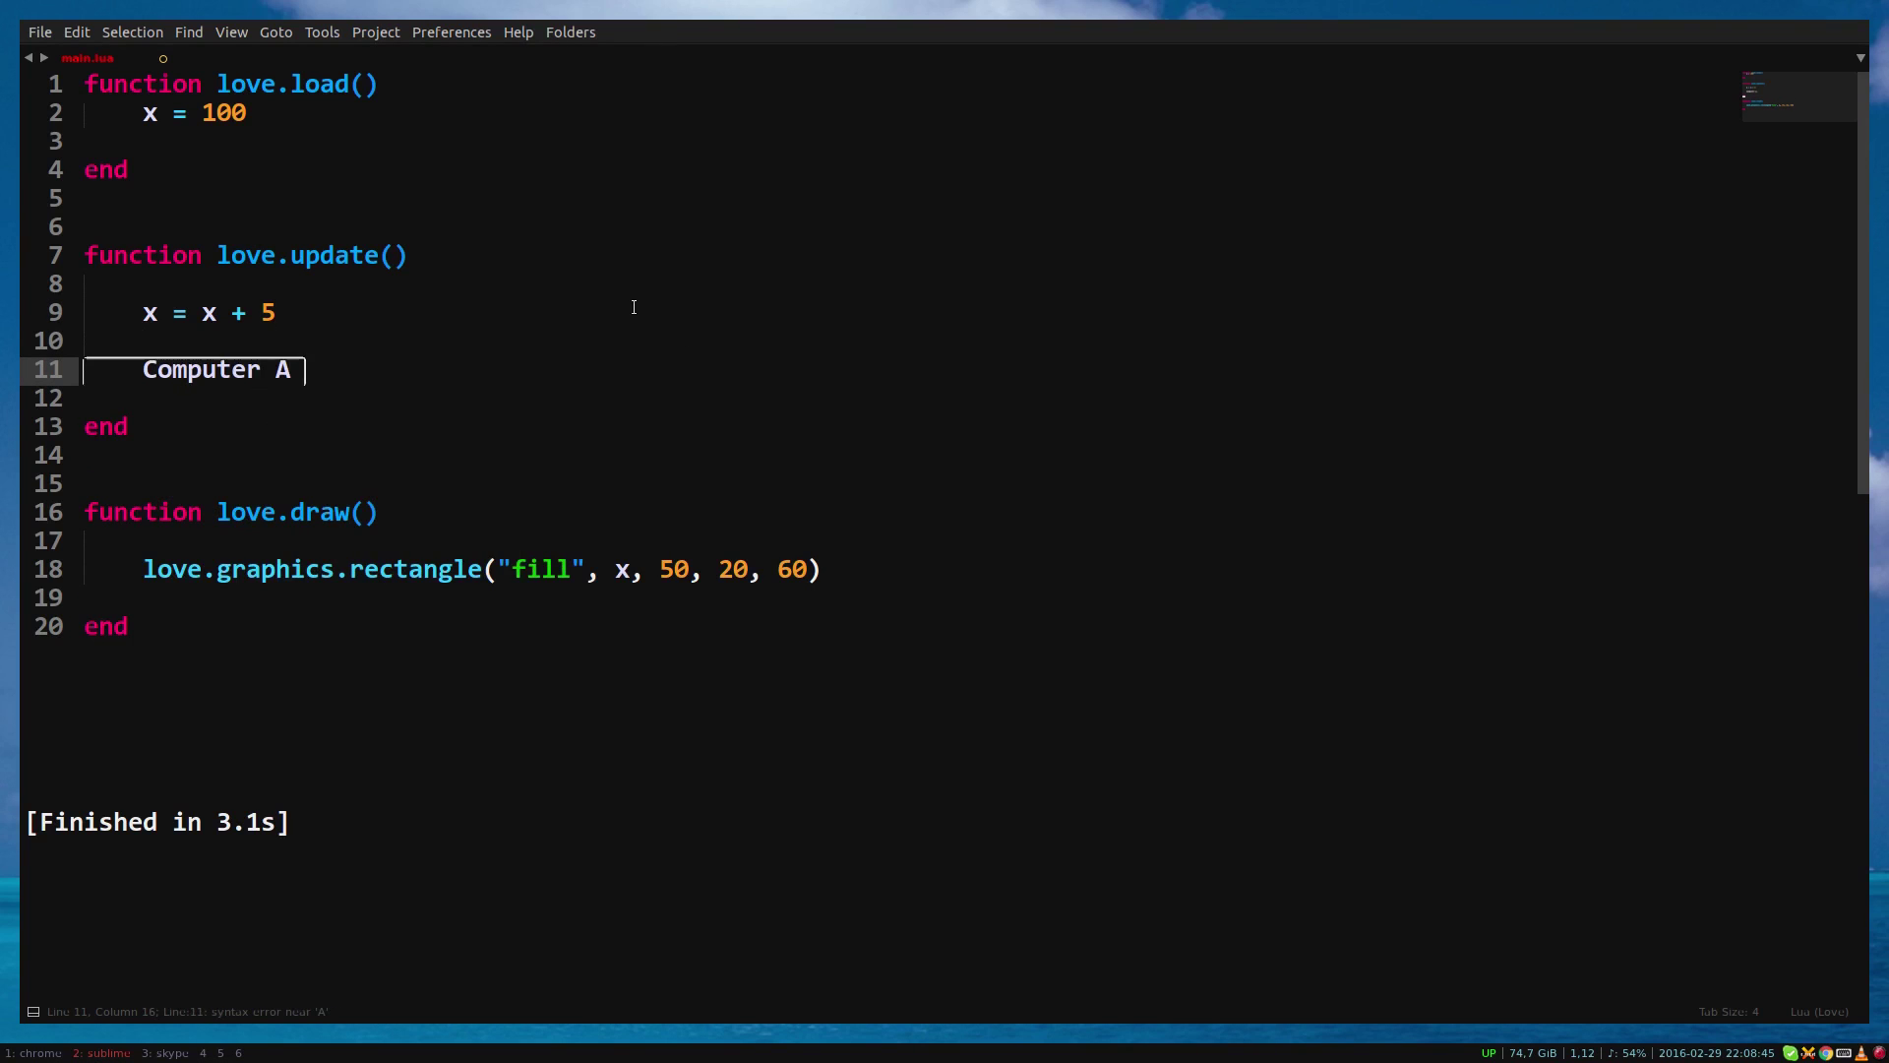
pyautogui.write(' = 100 fps')
pyautogui.press('Tab')
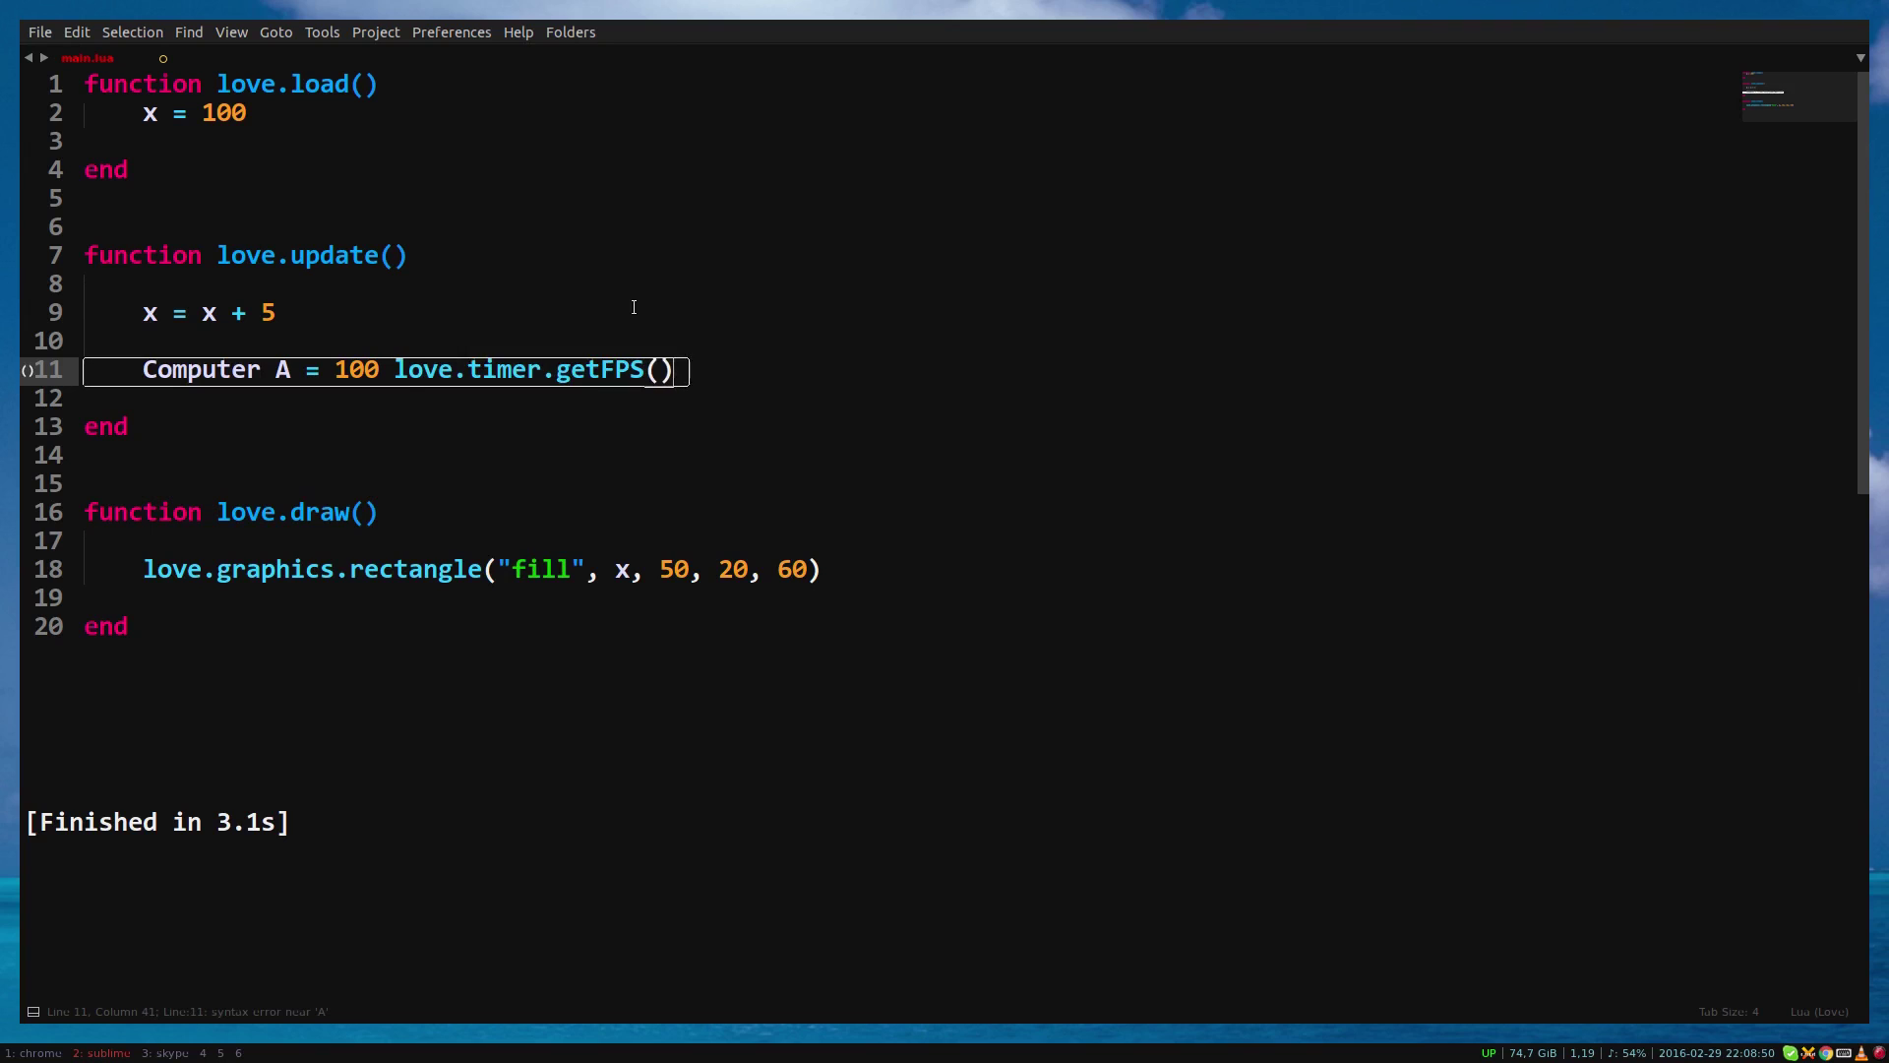
pyautogui.hotkey('ctrl', 'z')
pyautogui.press('Return')
pyautogui.write('Computer ')
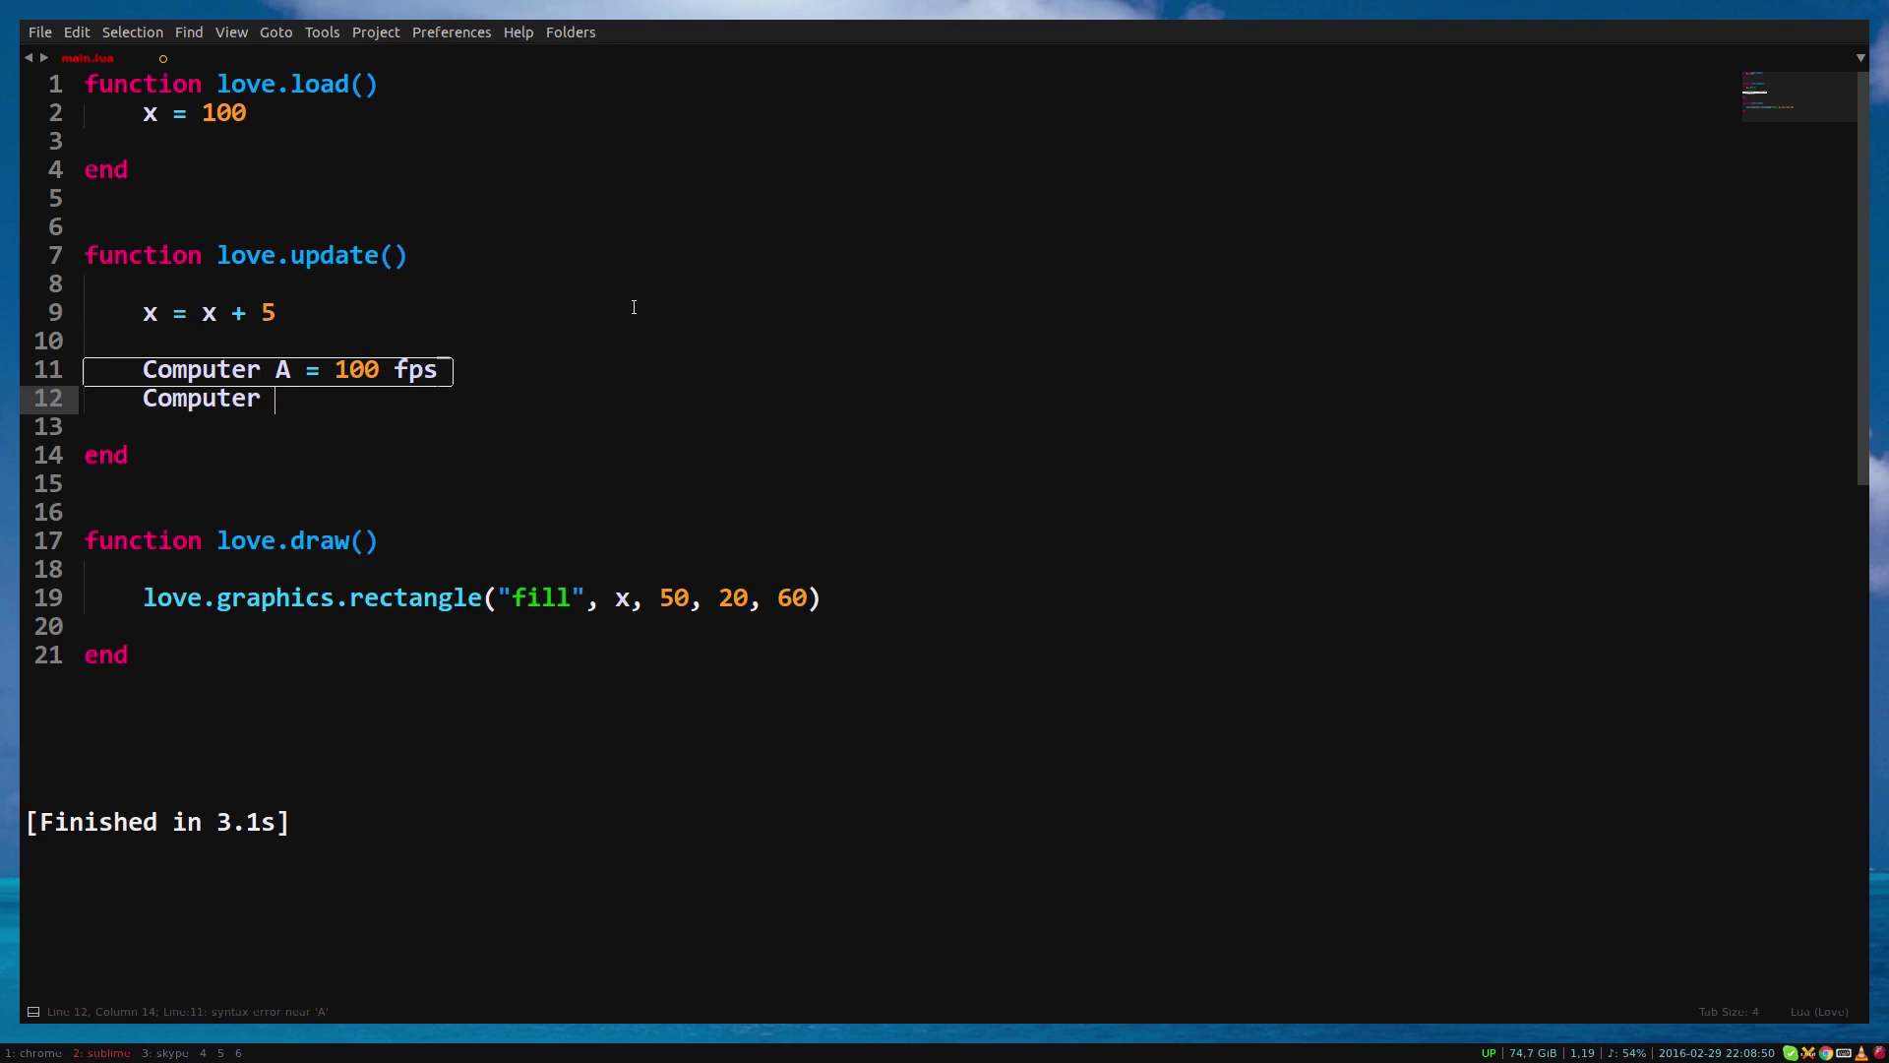
pyautogui.write('B = 200 fps')
pyautogui.press('Escape')
pyautogui.hotkey('ctrl', 's')
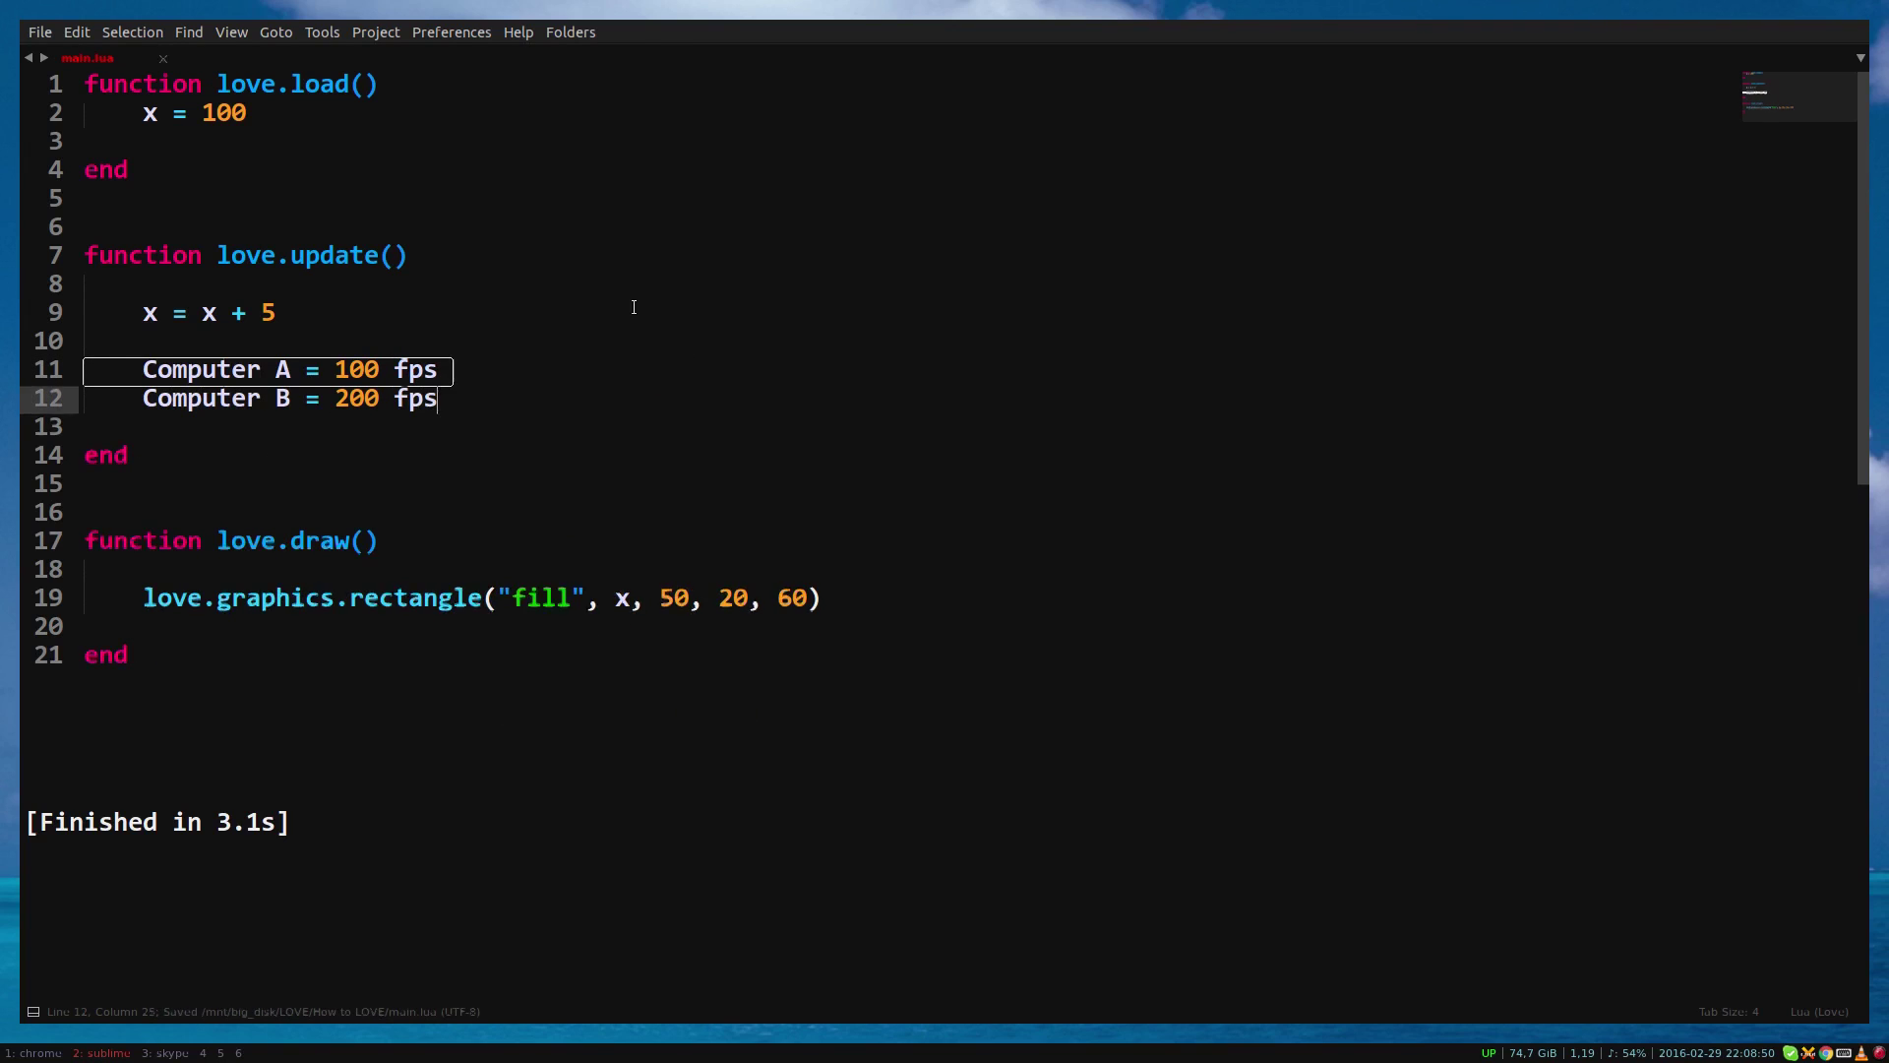
# Add calculations '100 * 5 = 500' and '200 * 5 = 1000', then undo the notes away.
pyautogui.press('Return')
pyautogui.press('Return')
pyautogui.write('100 ')
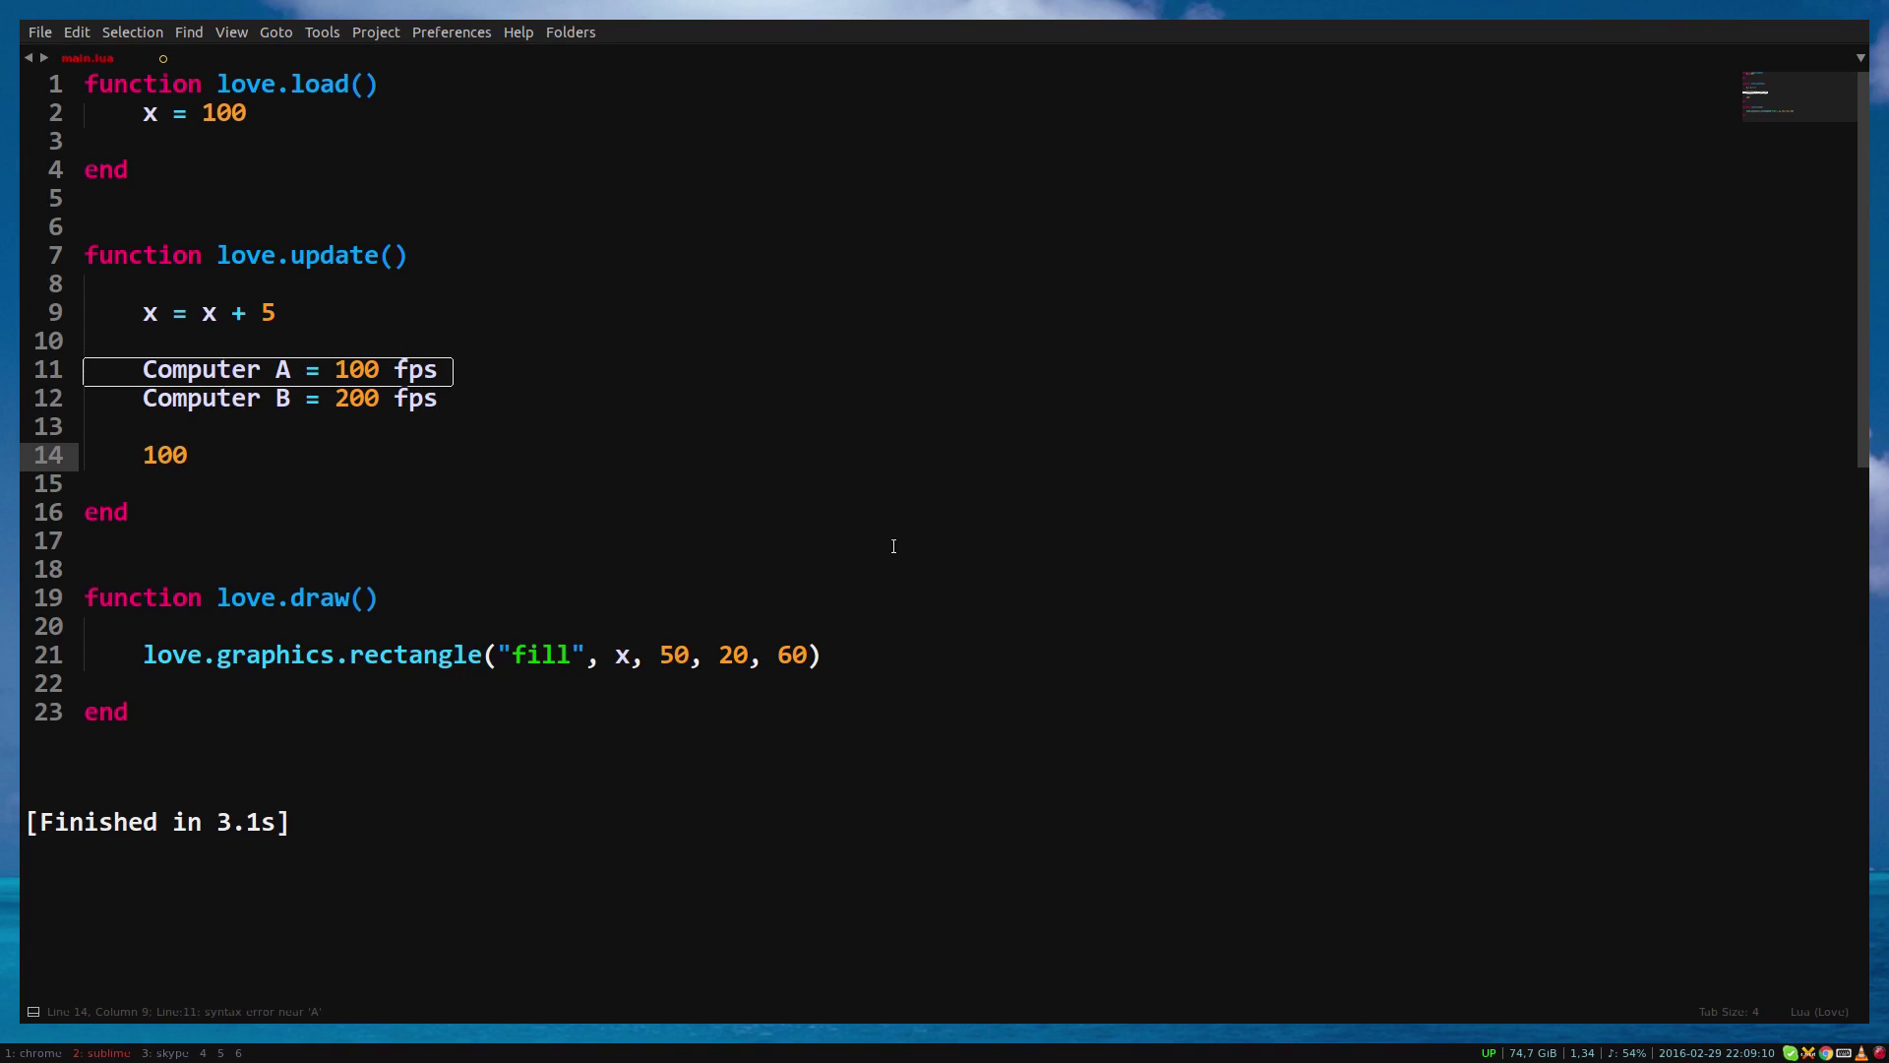
pyautogui.write('* 5 = 1')
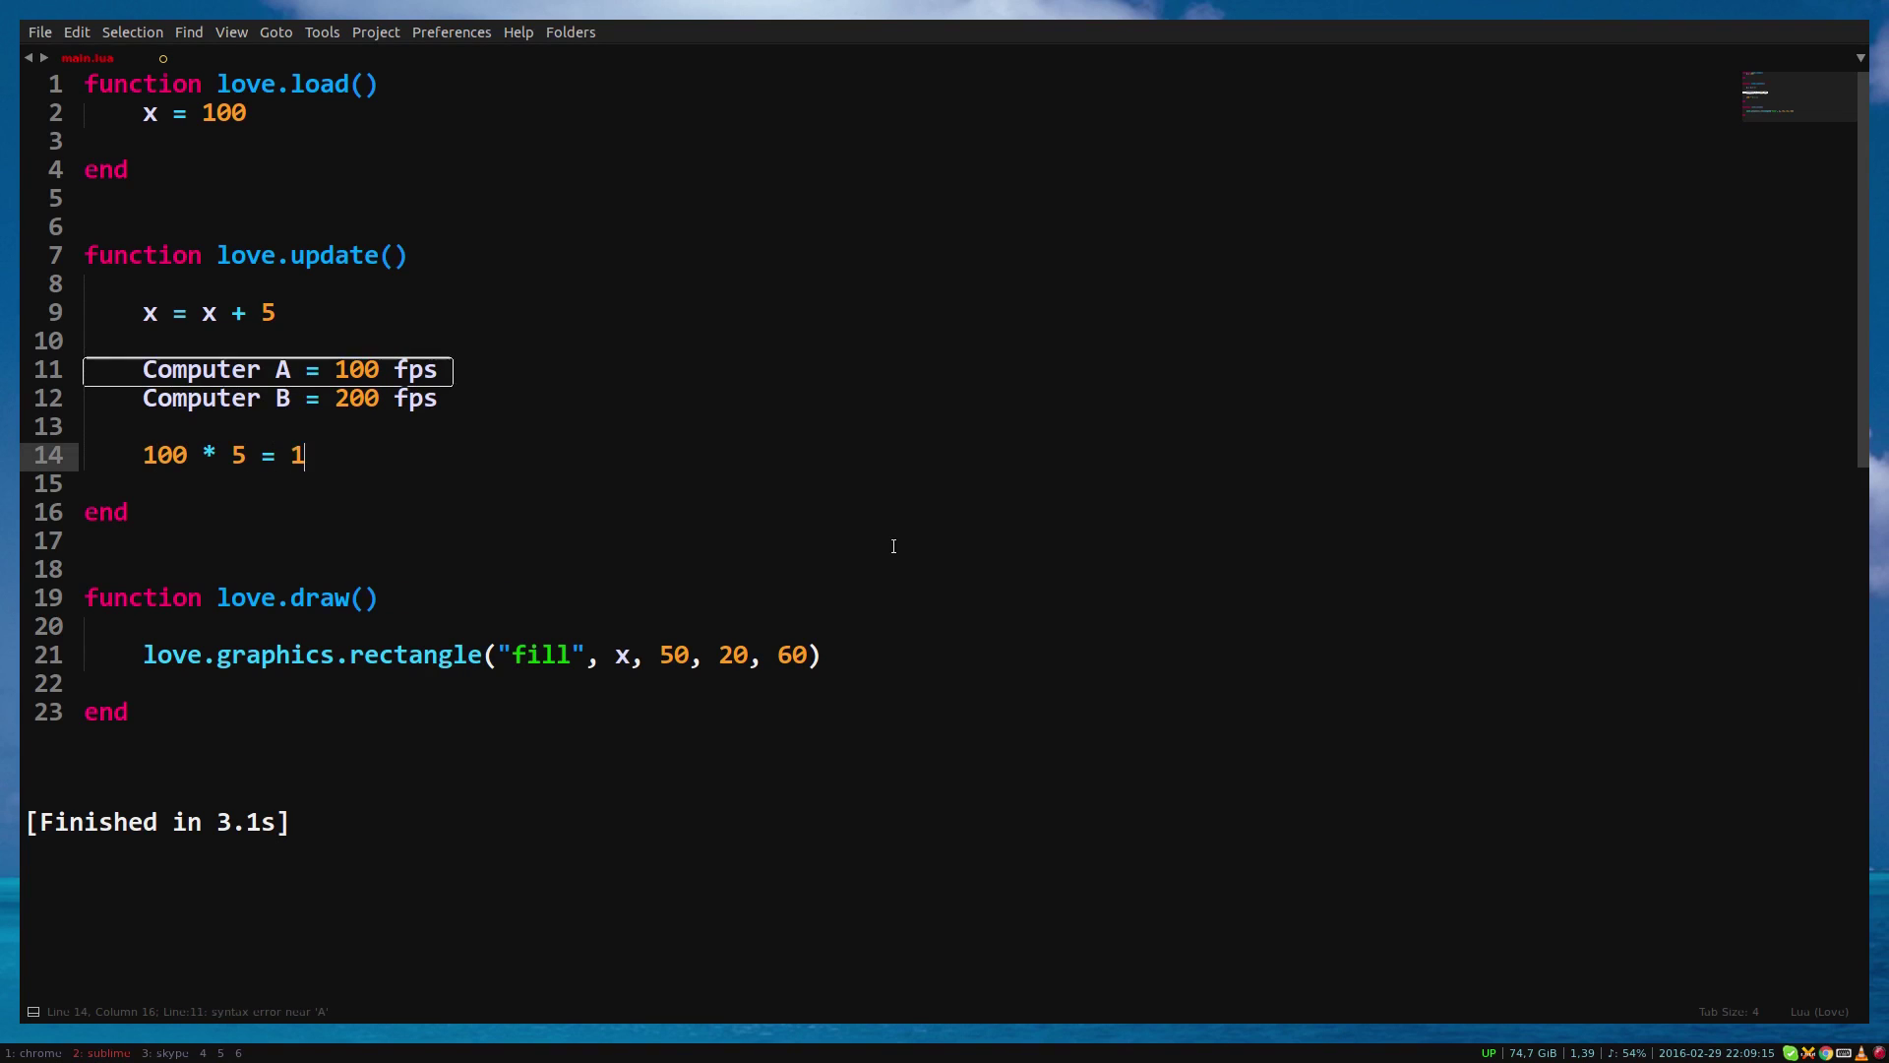
pyautogui.press('BackSpace')
pyautogui.write('500')
pyautogui.press('Return')
pyautogui.press('Return')
pyautogui.write('200')
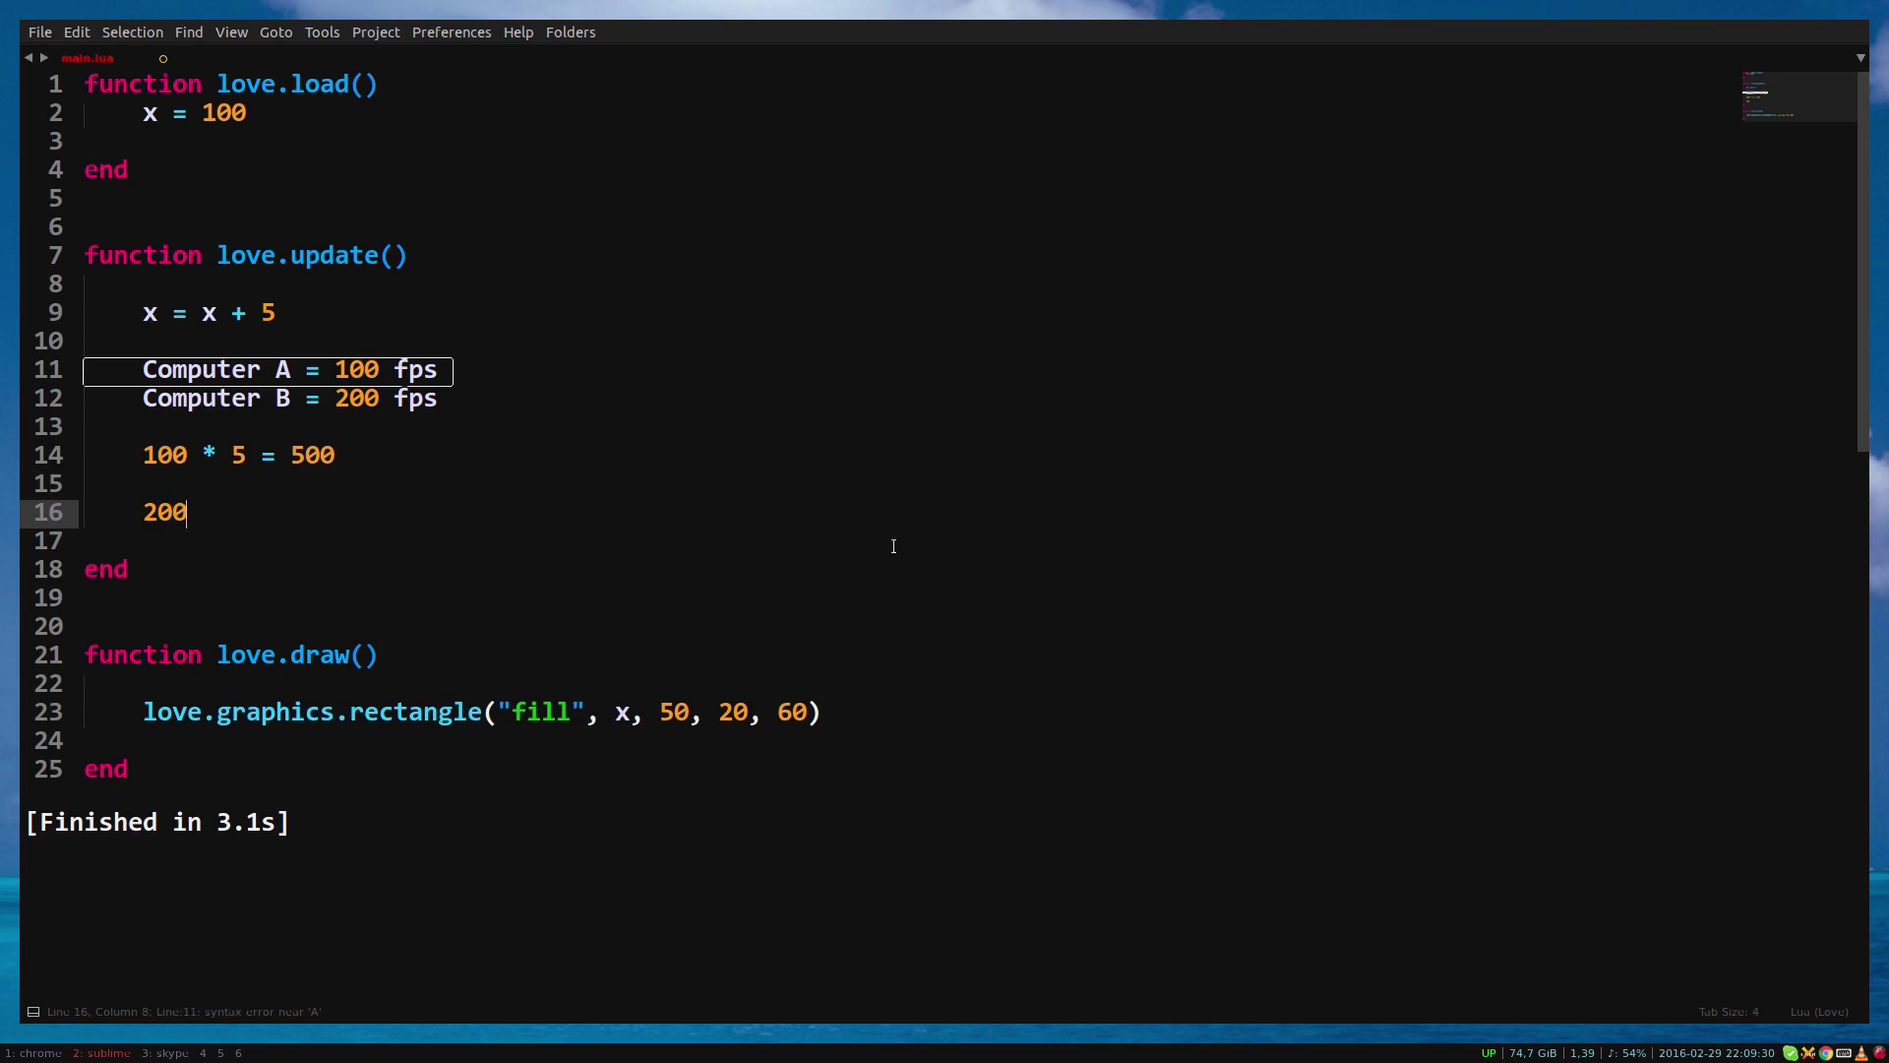
pyautogui.write(' * 5 = ')
pyautogui.write('1000')
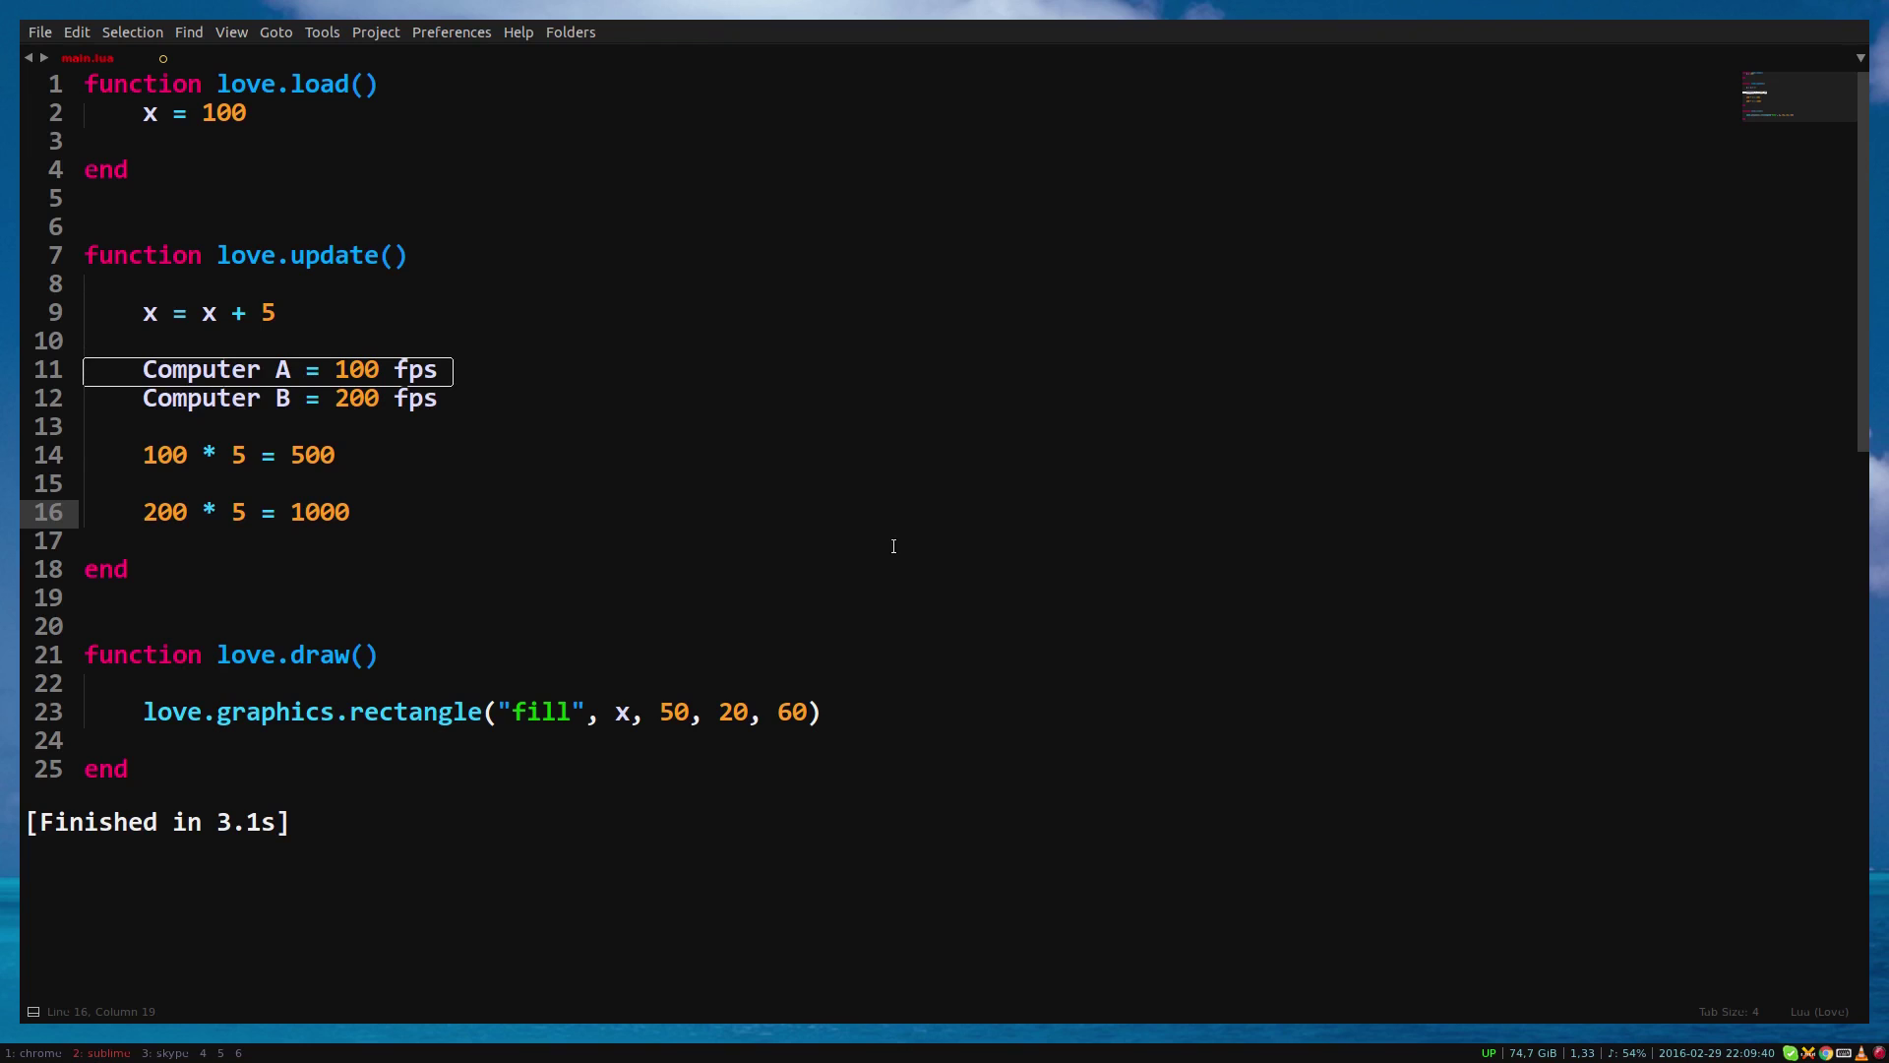
pyautogui.hotkey('ctrl', 'z')
# Give love.update a dt parameter, save, and add a print(dt) line.
pyautogui.click(392, 254)
pyautogui.write('dt')
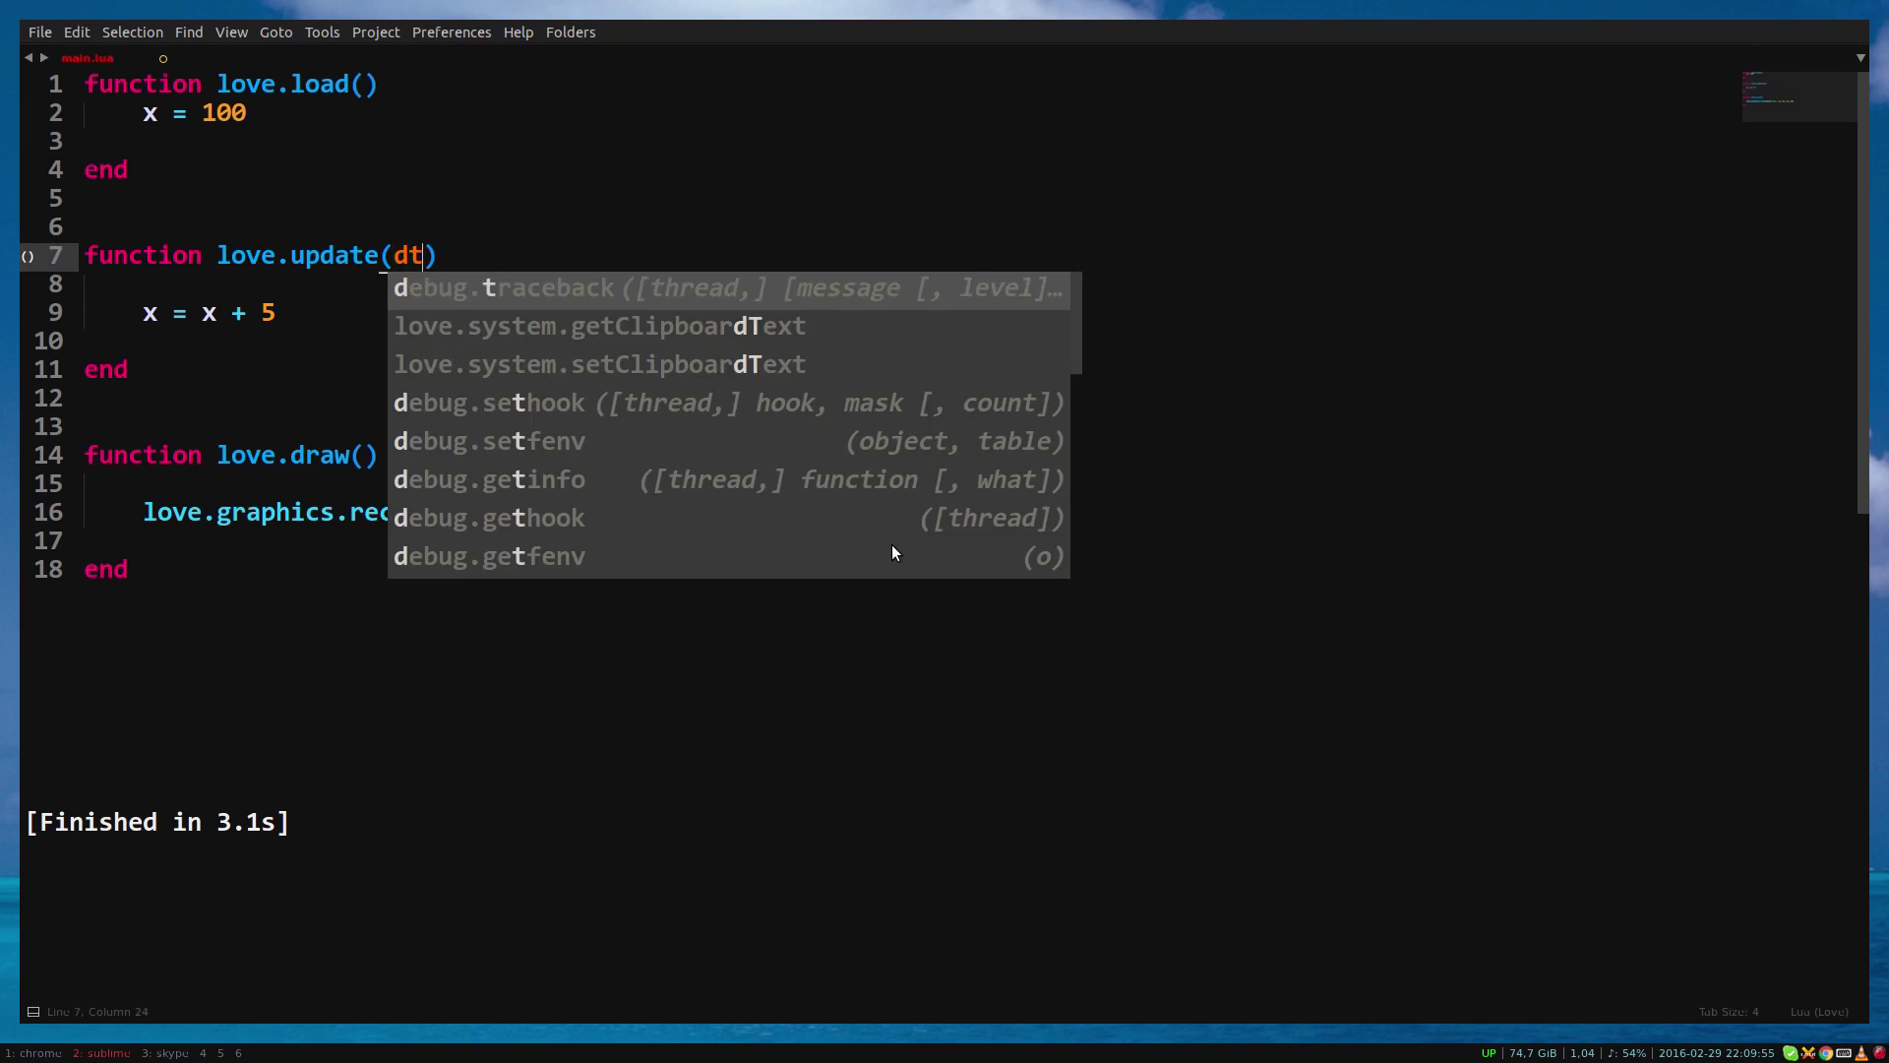
pyautogui.hotkey('ctrl', 's')
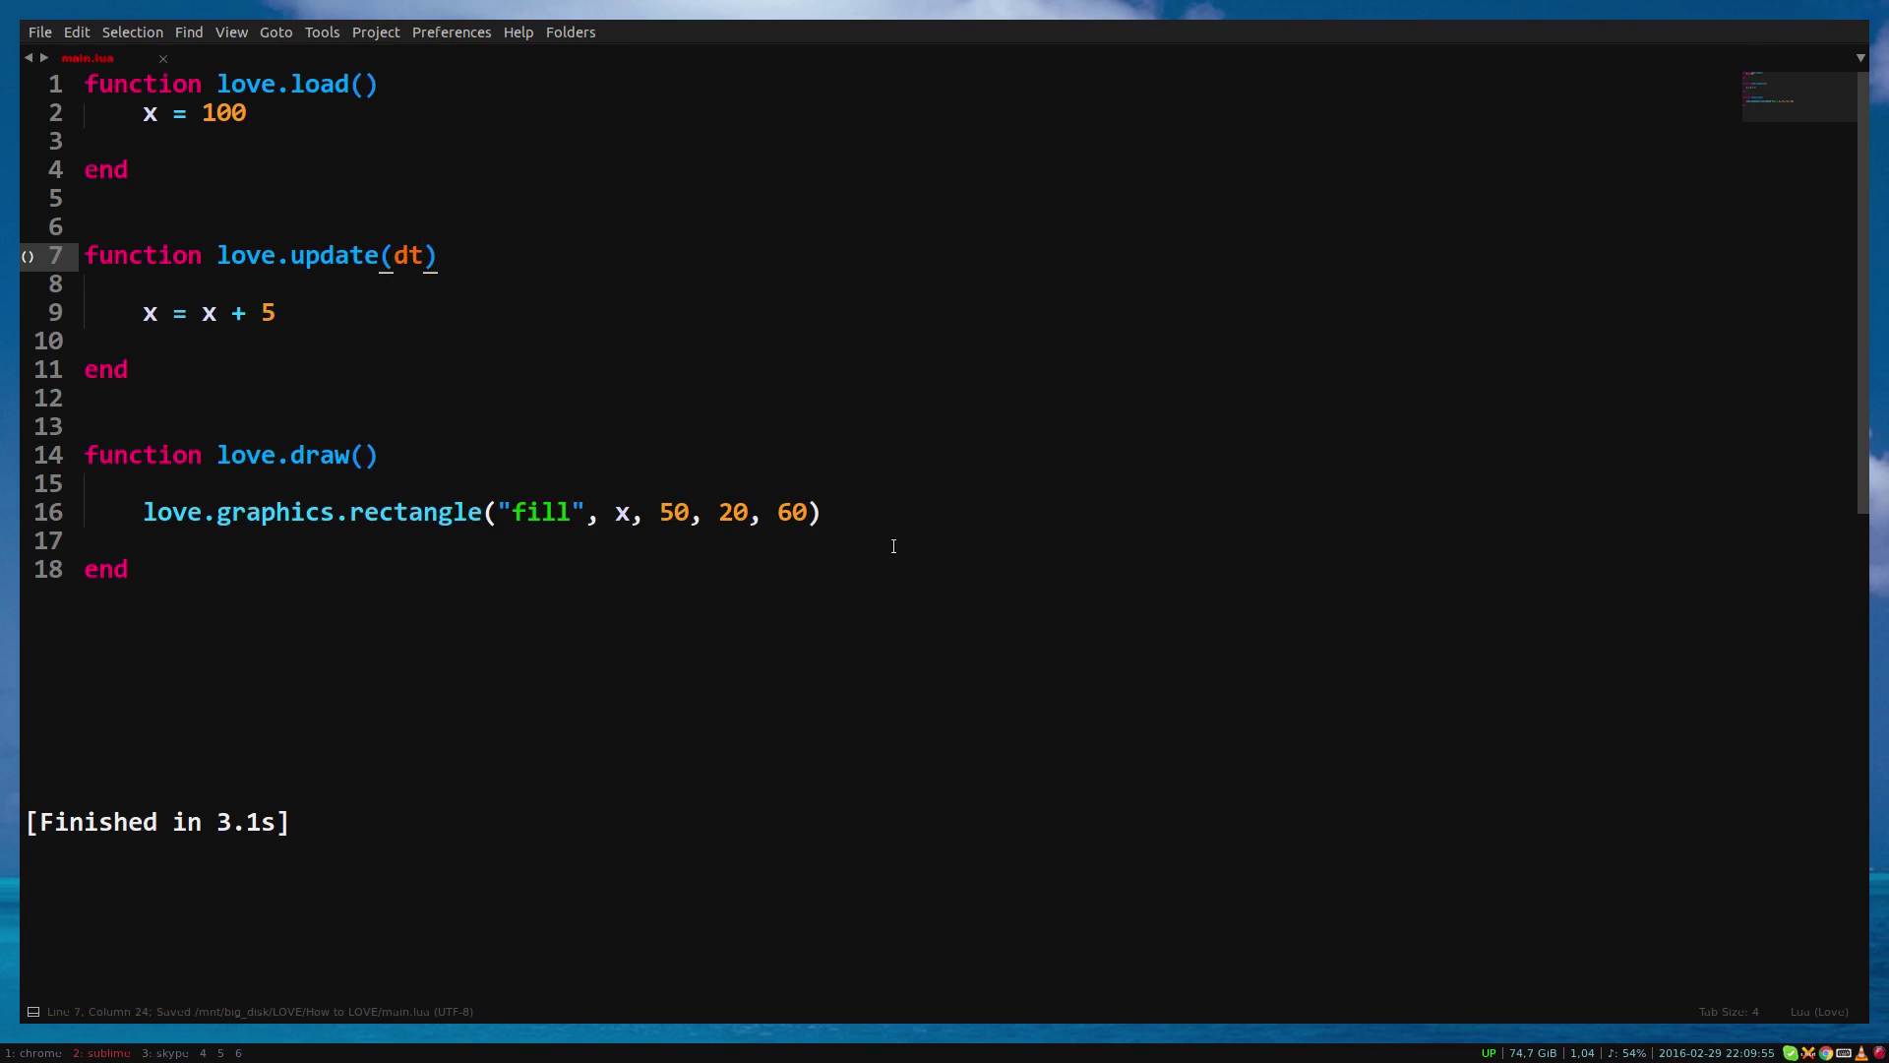
pyautogui.press('End')
pyautogui.press('Return')
pyautogui.write('prinht(')
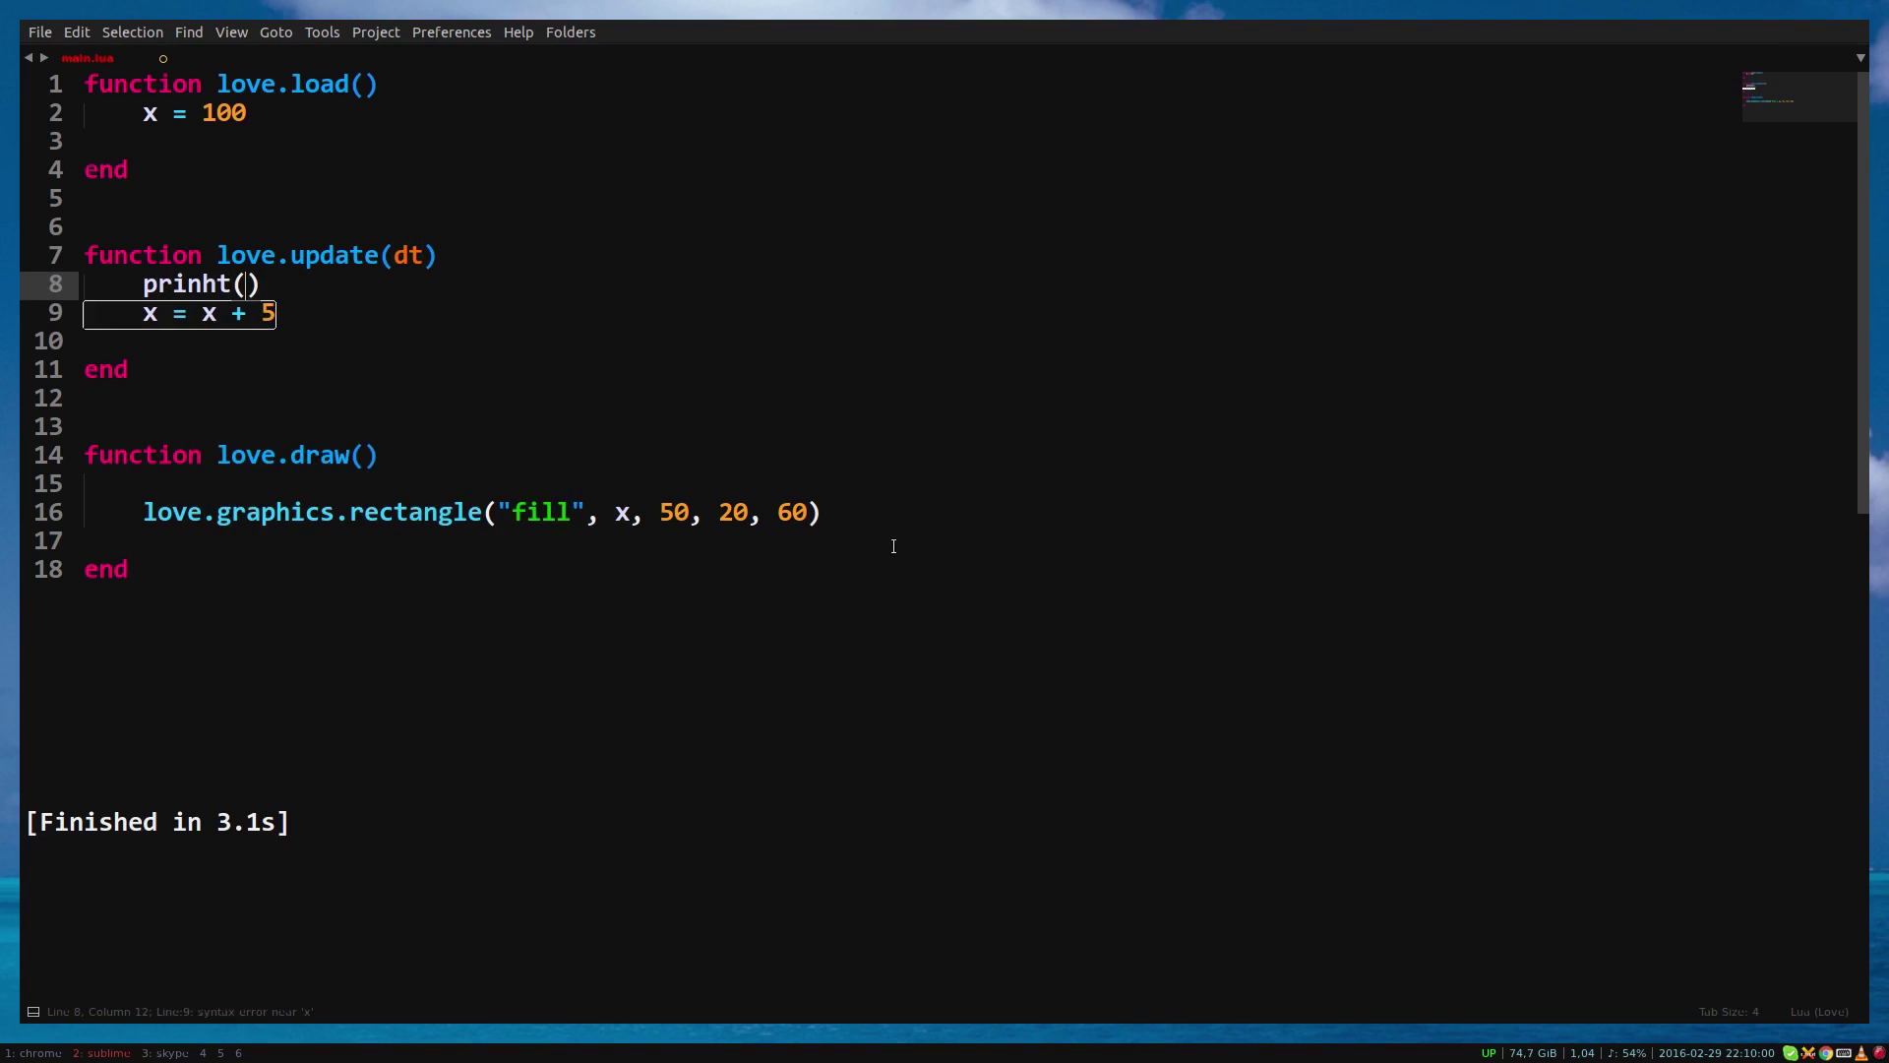
pyautogui.press('BackSpace')
pyautogui.press('BackSpace')
pyautogui.press('BackSpace')
pyautogui.write('t(dt')
pyautogui.press('Escape')
# Run the game, select printed dt values in the output, then close the game.
pyautogui.hotkey('ctrl', 'b')
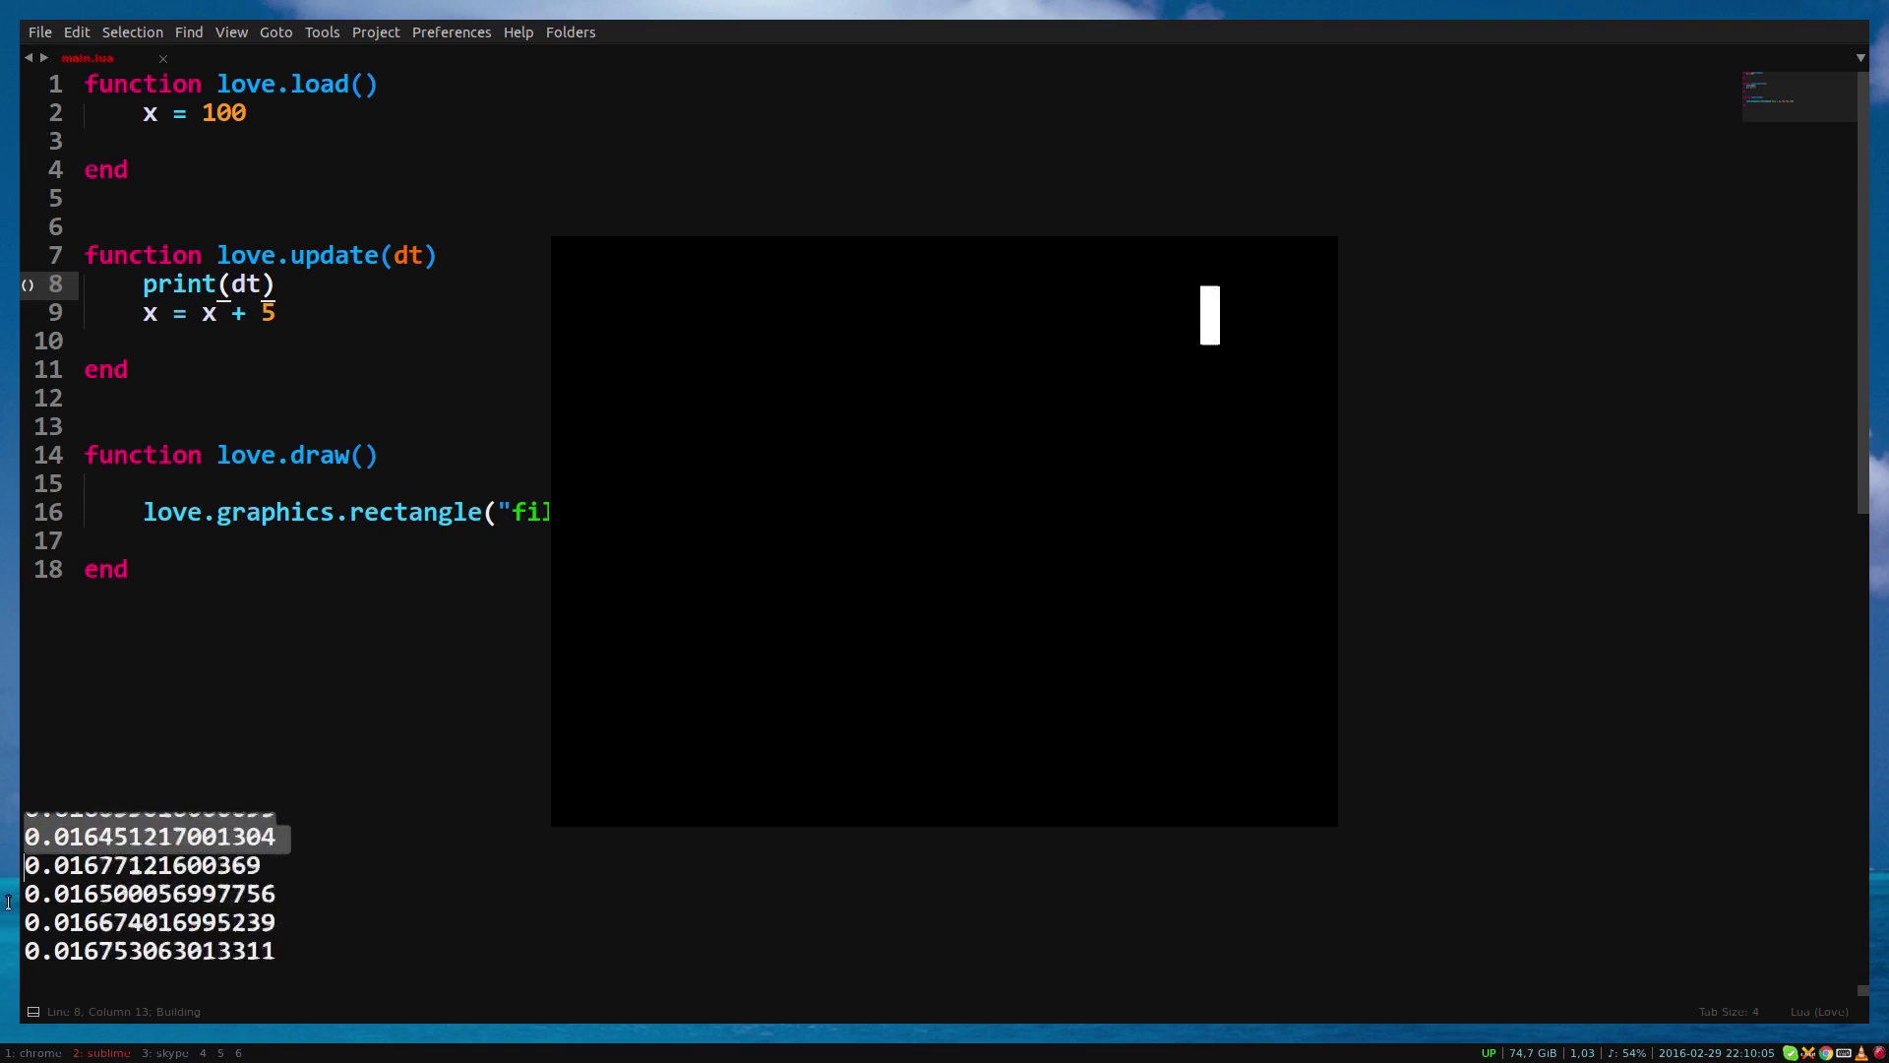
pyautogui.moveTo(10, 903); pyautogui.dragTo(290, 895)
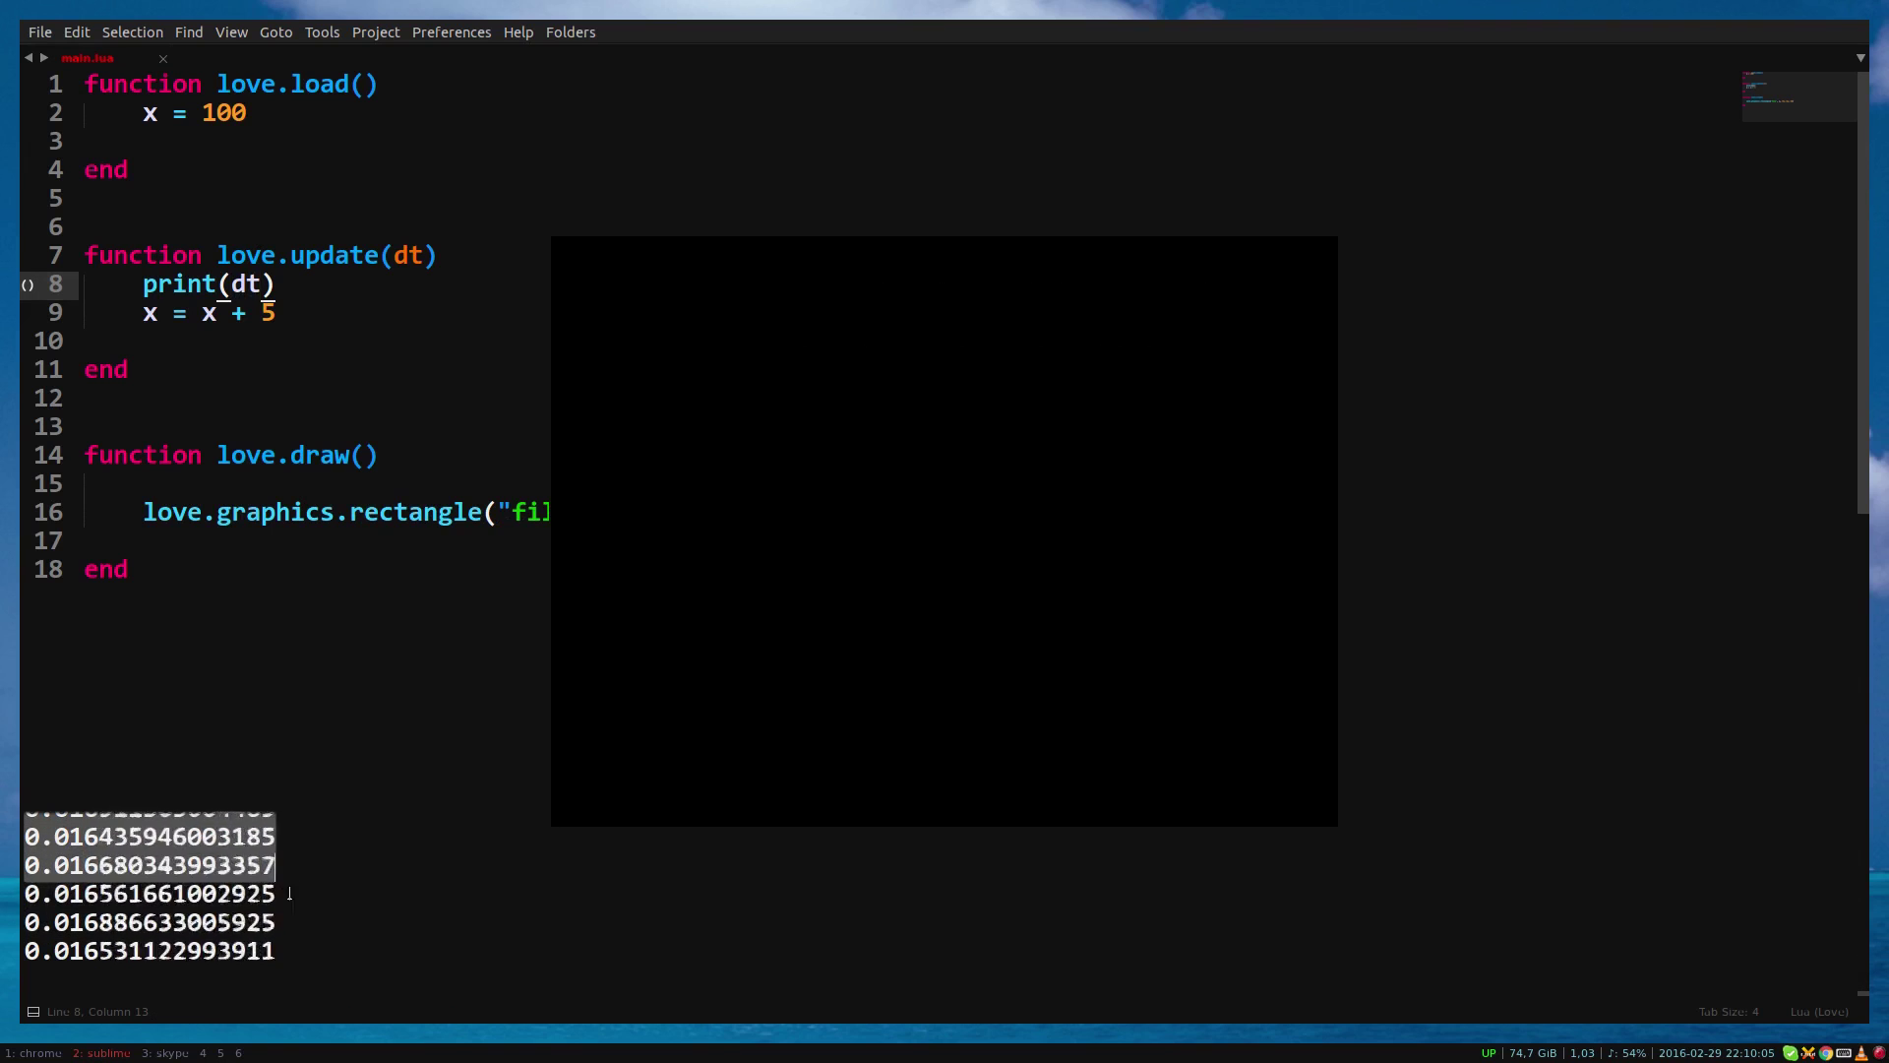
pyautogui.click(687, 645)
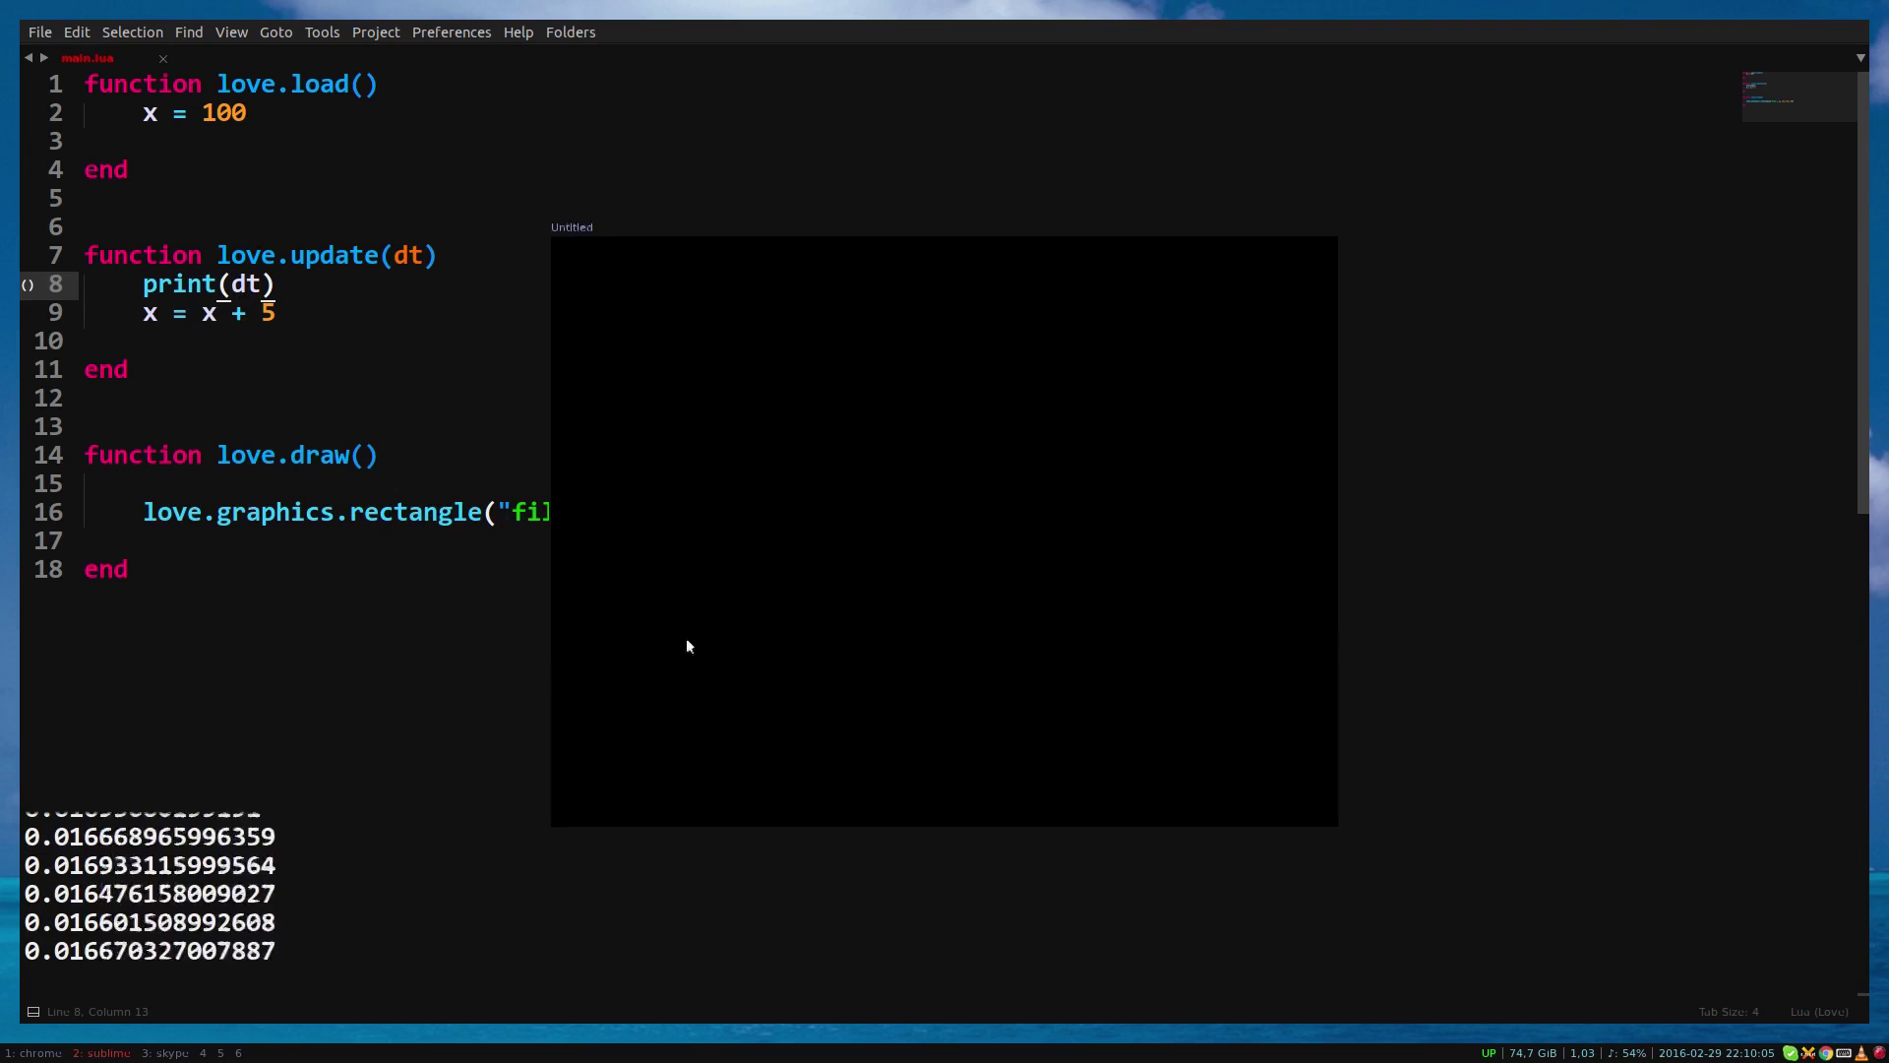
pyautogui.press('Escape')
# Write scratch notes showing 100 * 5 * 0.01 equals 200 * 5 * 0.005, then delete them.
pyautogui.press('Return')
pyautogui.press('Return')
pyautogui.write('1 / 1')
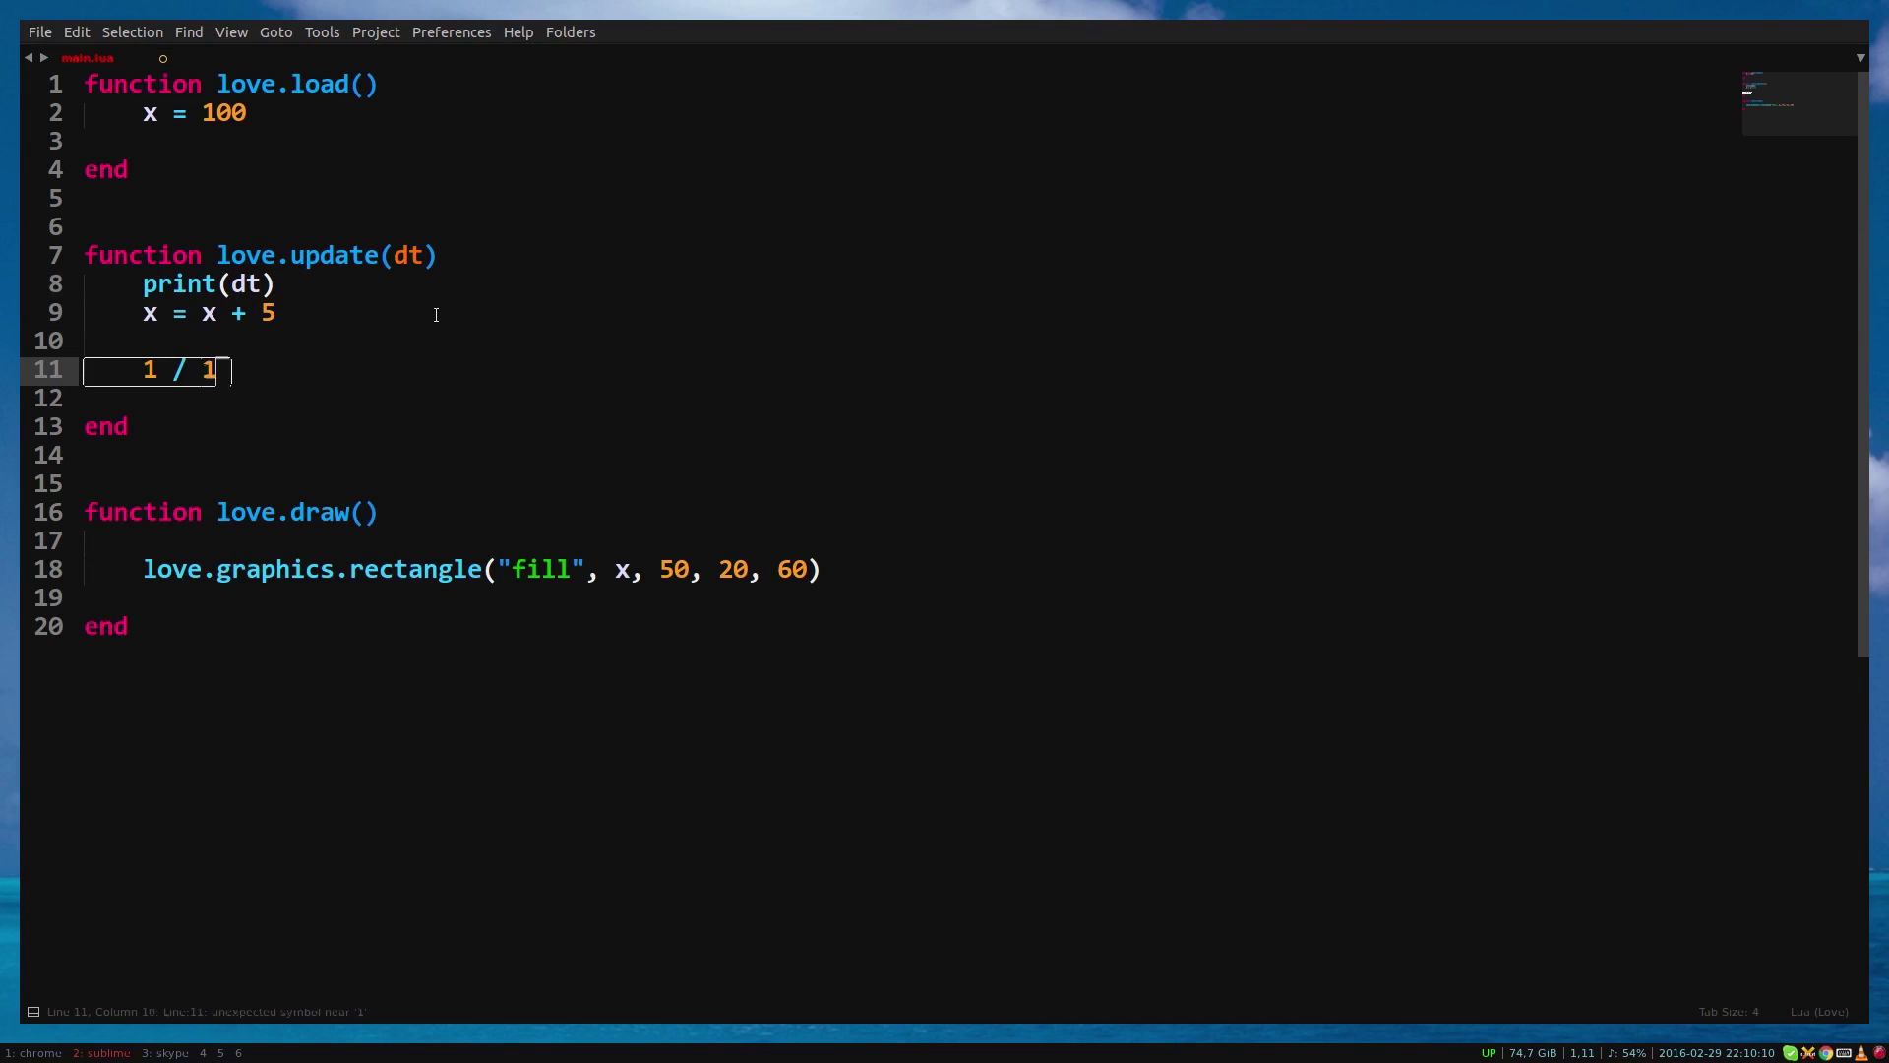
pyautogui.write('00 = 0.0')
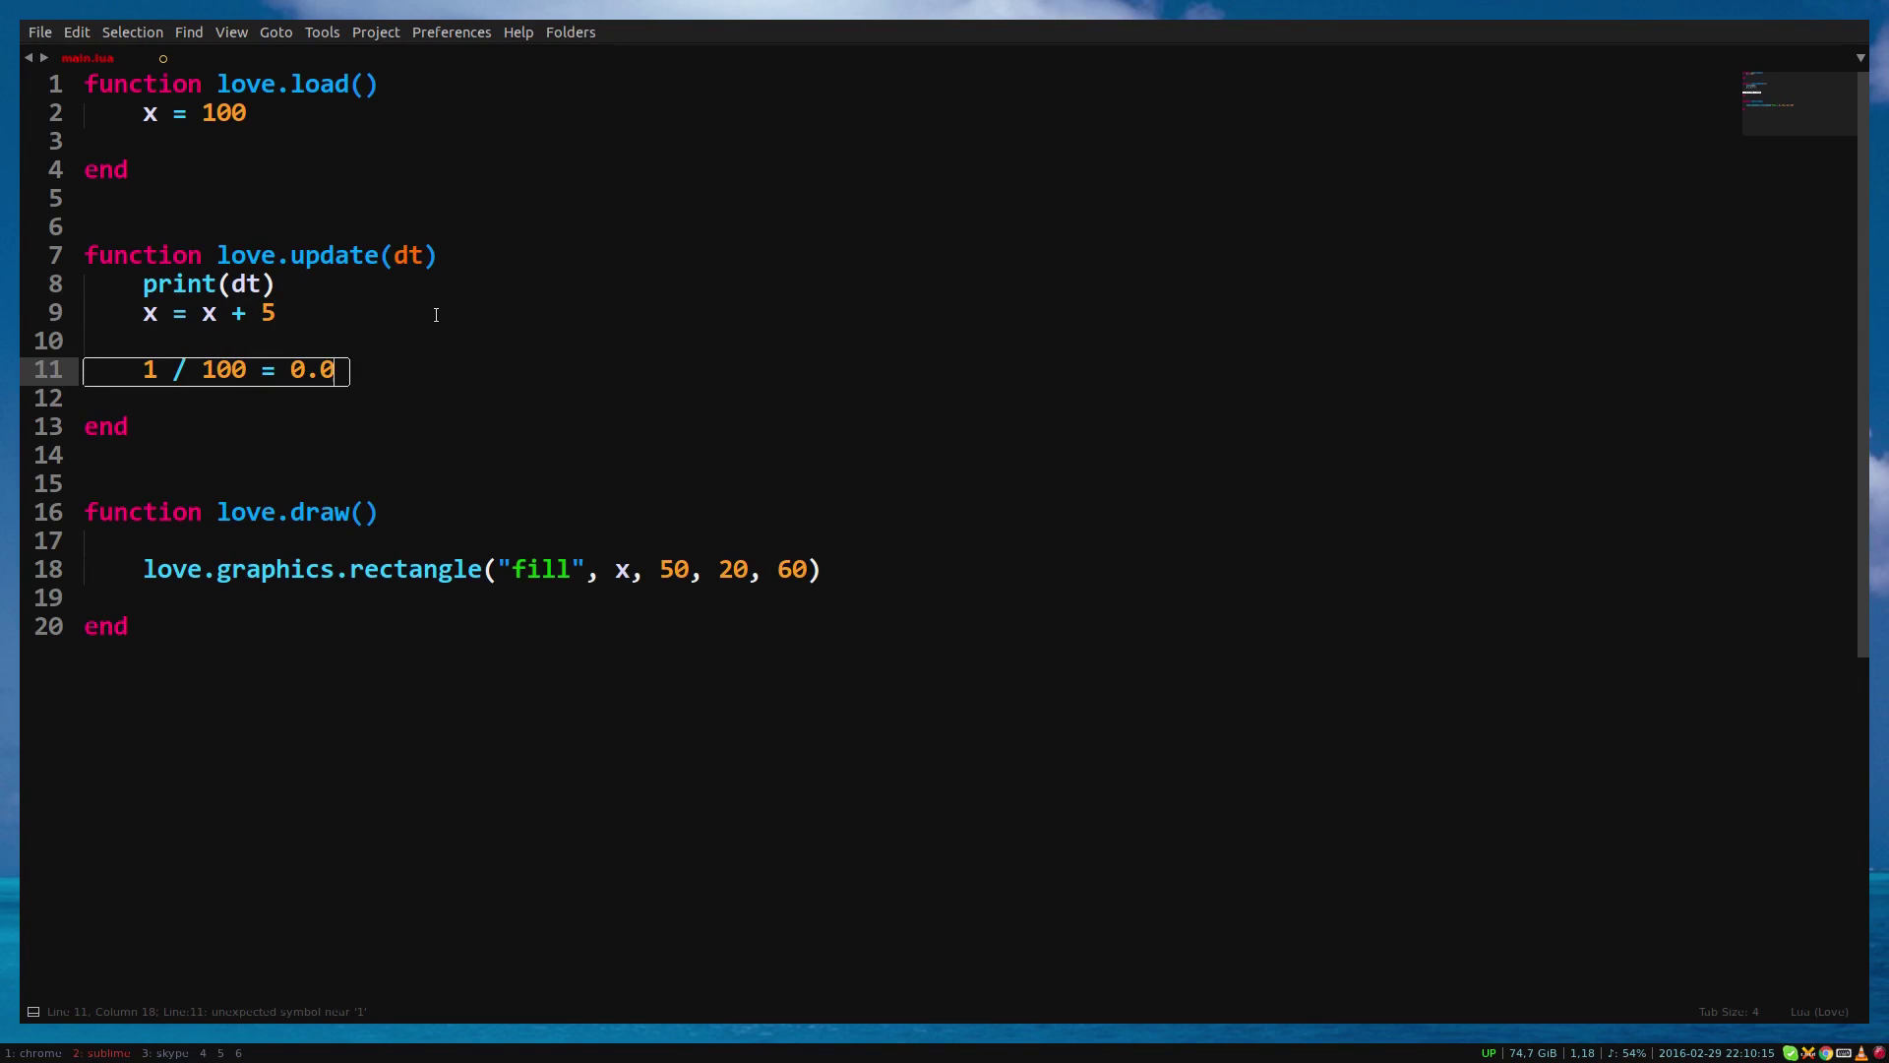
pyautogui.write('1')
pyautogui.press('Return')
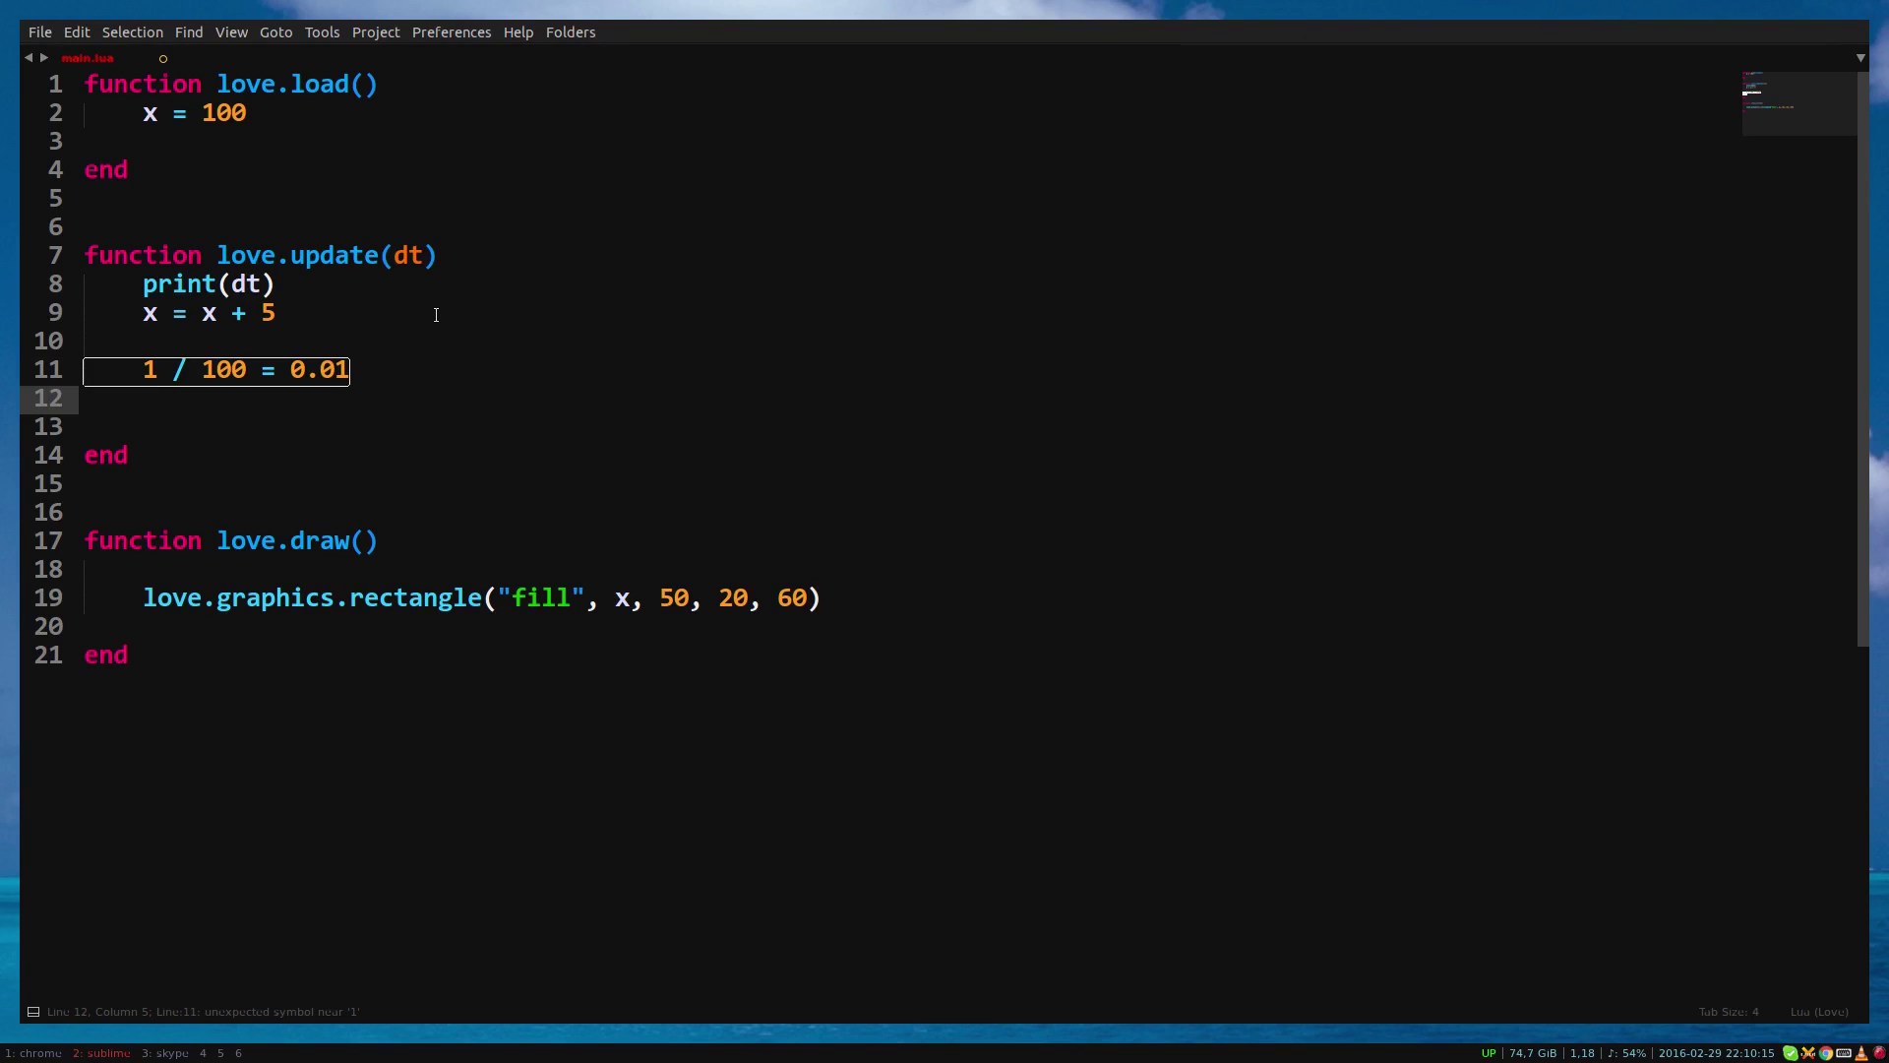
pyautogui.write('1 / 200 = 0')
pyautogui.write('.005')
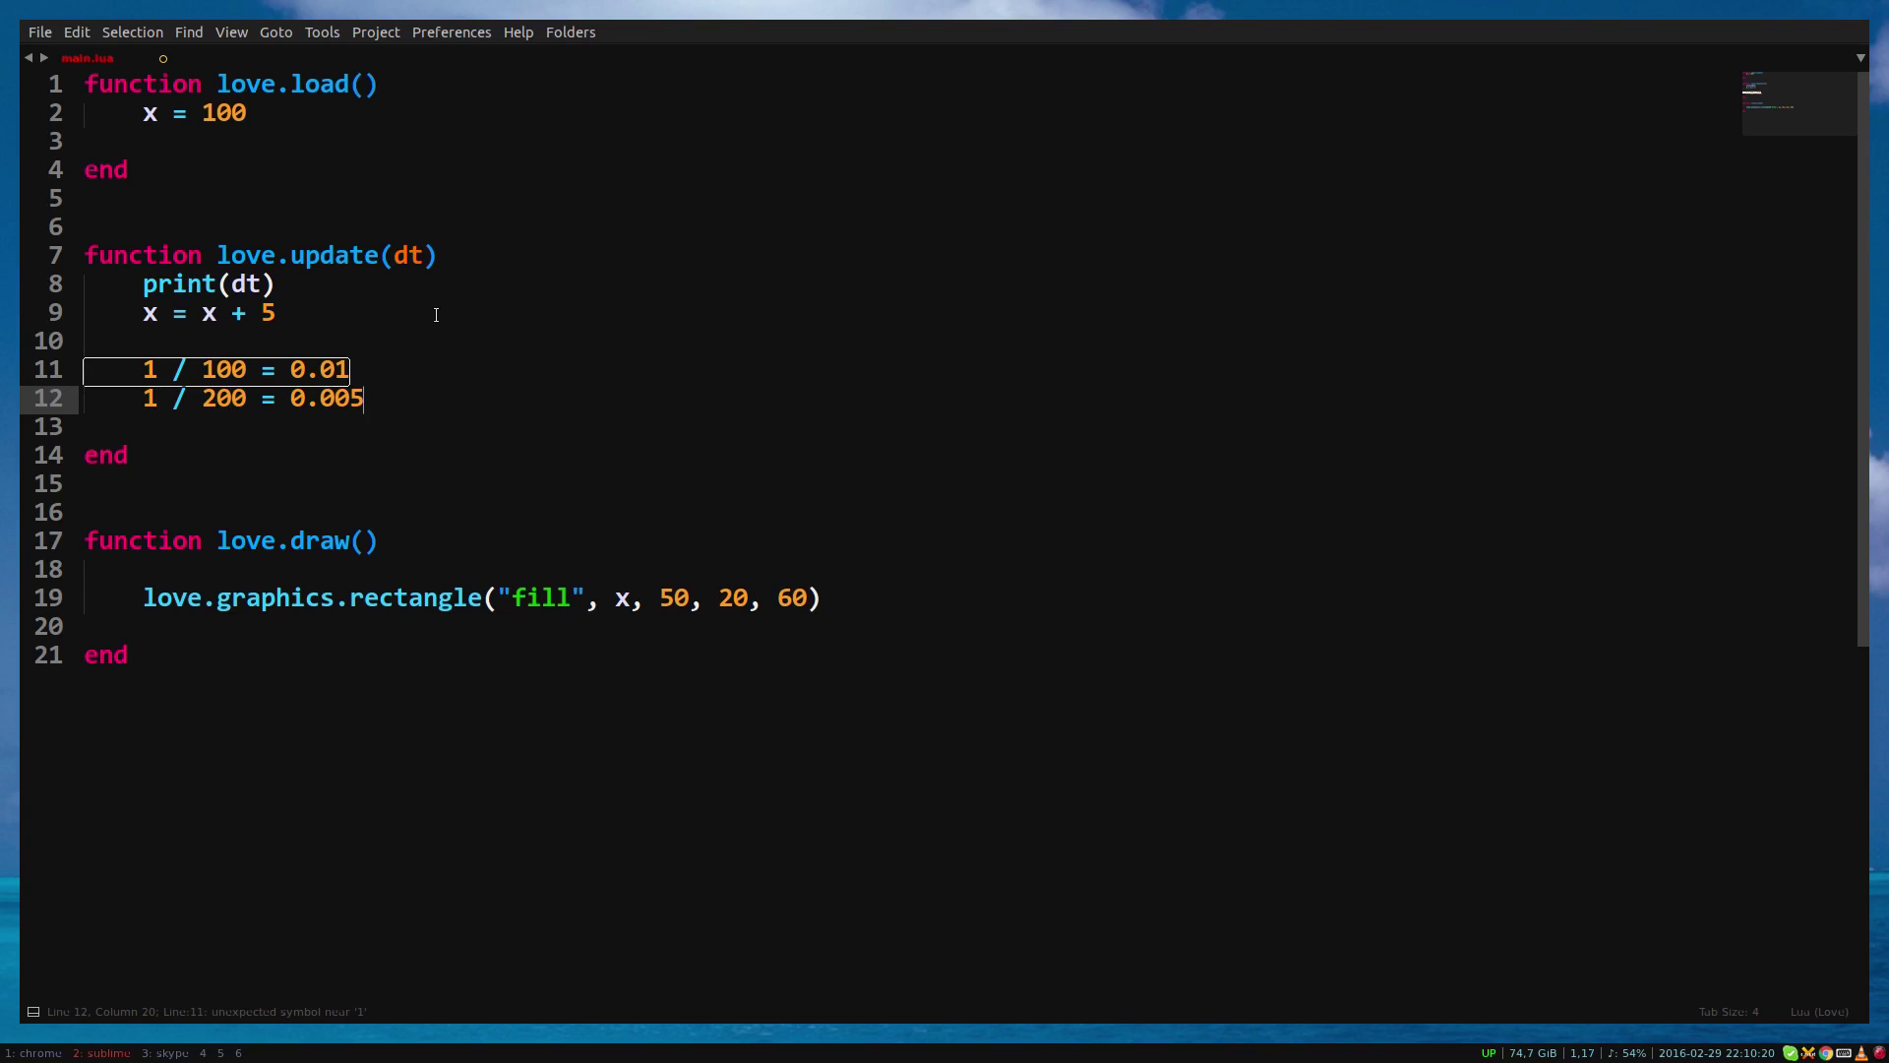
pyautogui.press('Return')
pyautogui.press('Return')
pyautogui.write('100 &')
pyautogui.press('BackSpace')
pyautogui.write('* ')
pyautogui.write('6')
pyautogui.press('BackSpace')
pyautogui.write('5 ')
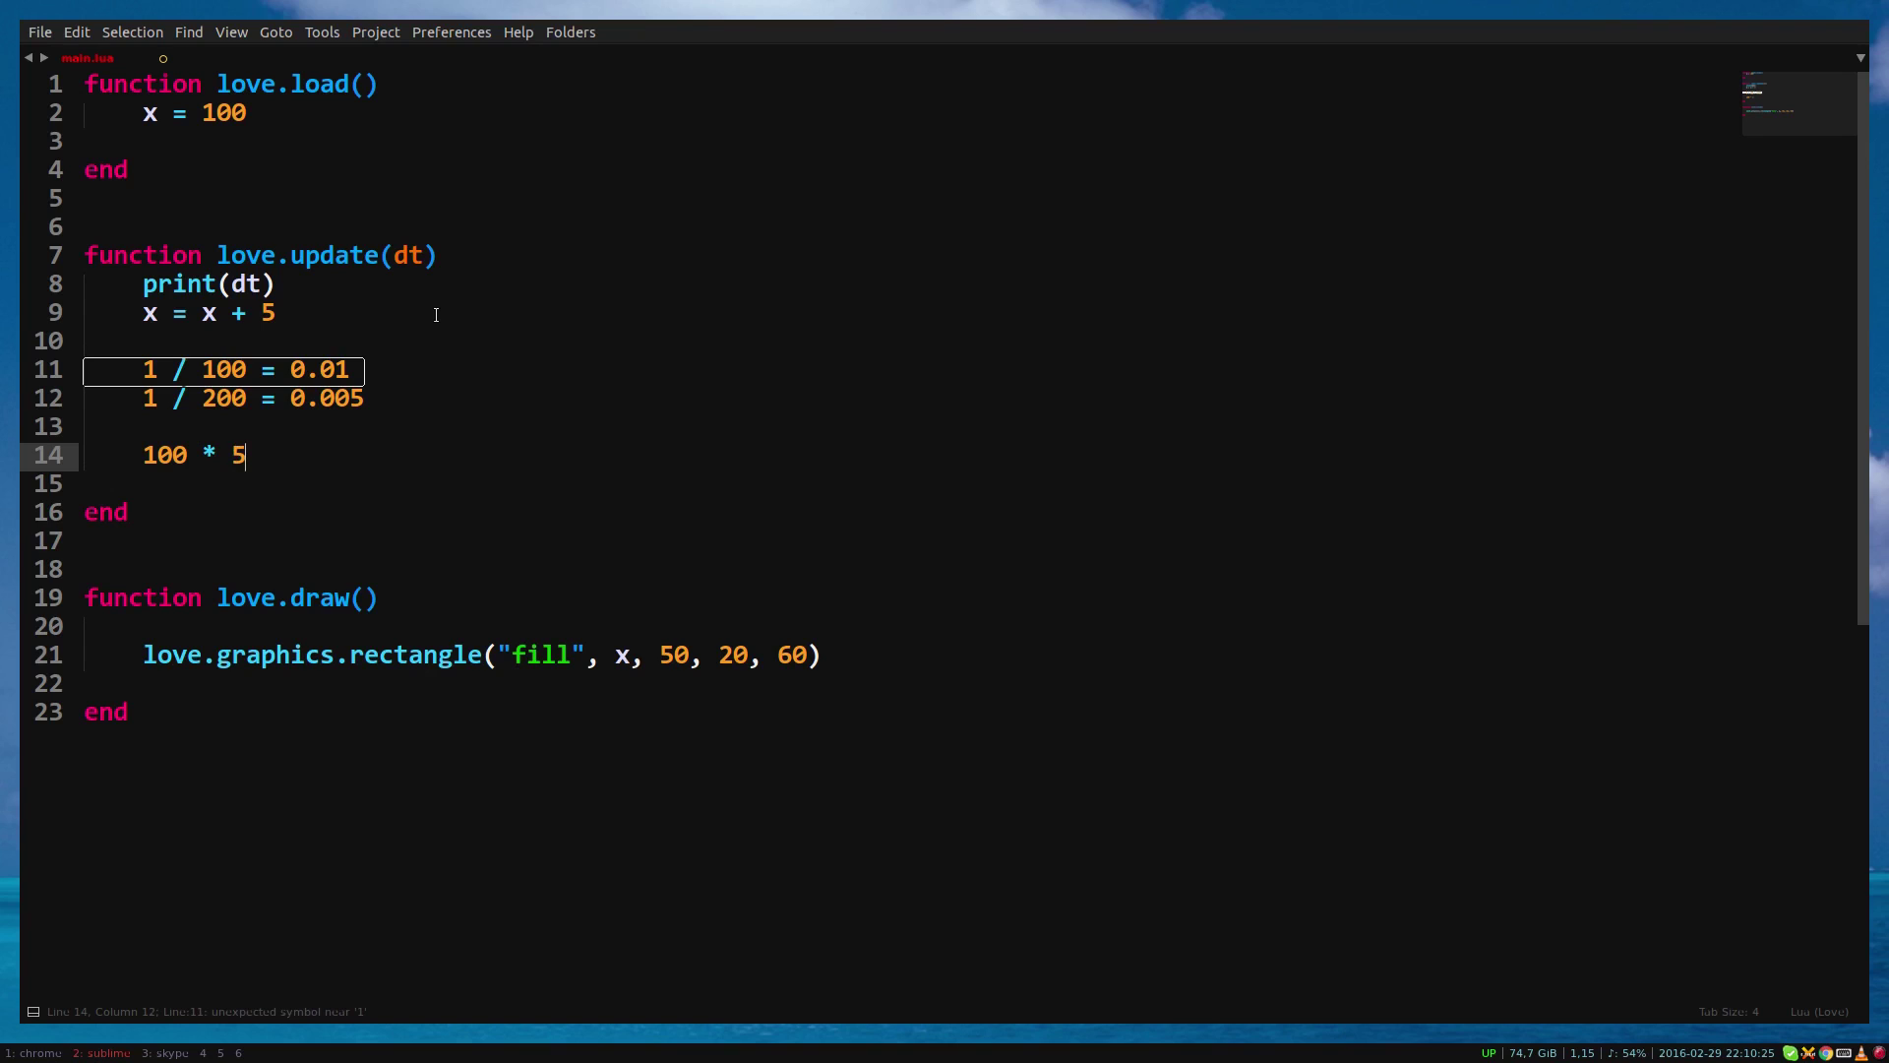
pyautogui.write('* 0.05')
pyautogui.press('BackSpace')
pyautogui.write('1')
pyautogui.write(' ==')
pyautogui.press('BackSpace')
pyautogui.write('200 ')
pyautogui.write('* 5')
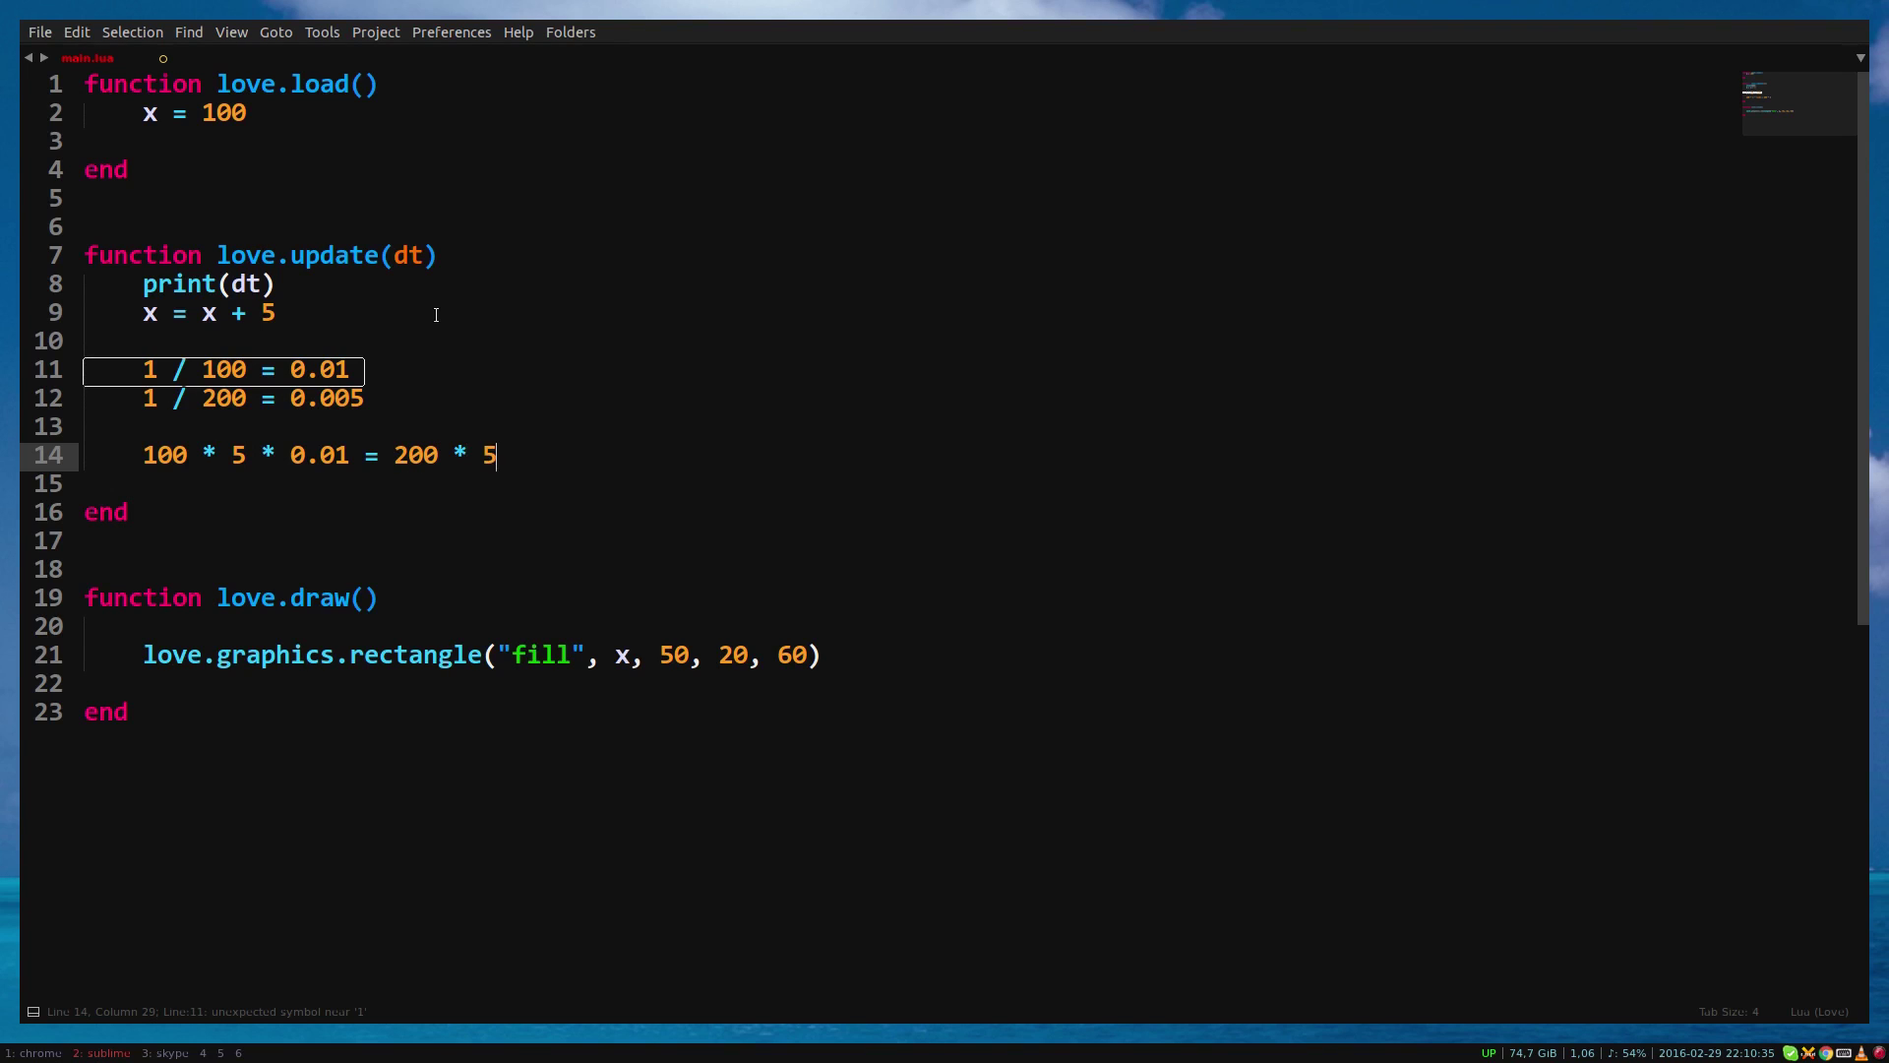
pyautogui.write(' * 0')
pyautogui.write('.005')
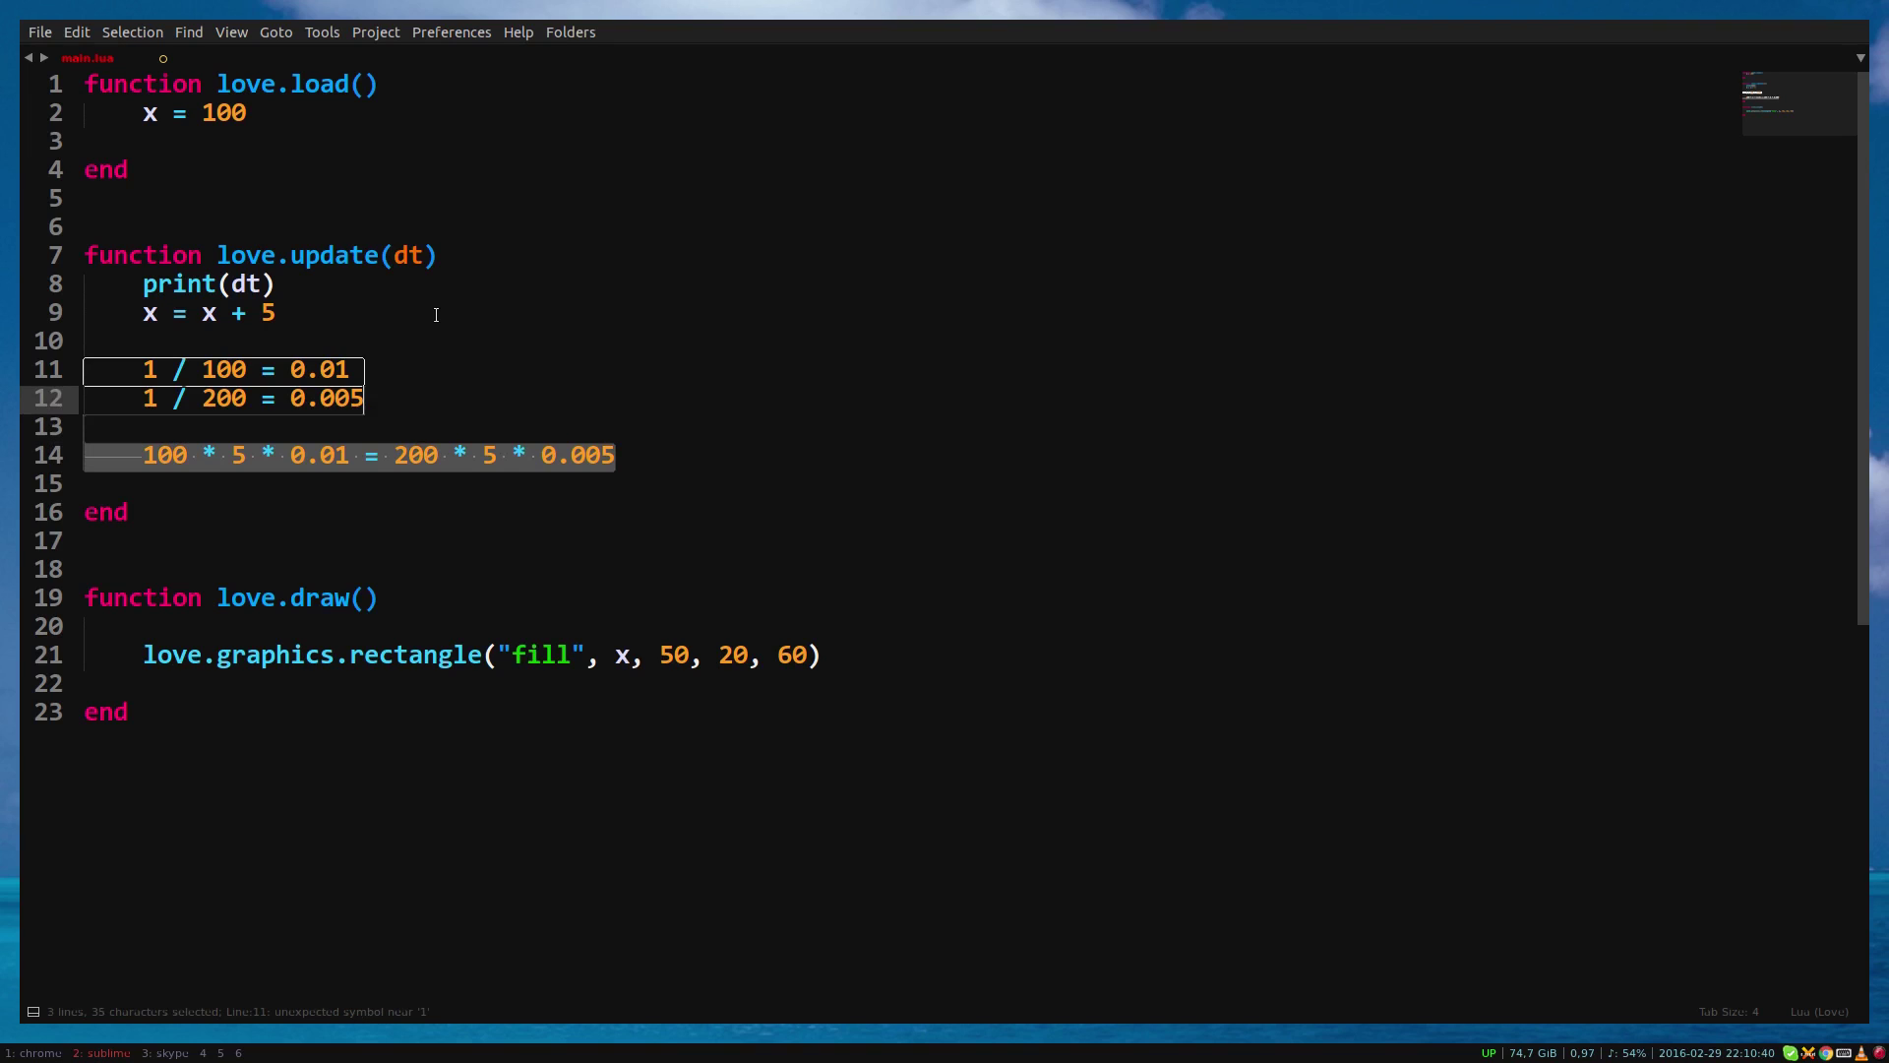
pyautogui.hotkey('shift', 'Up')
pyautogui.hotkey('shift', 'Up')
pyautogui.hotkey('shift', 'Up')
pyautogui.press('BackSpace')
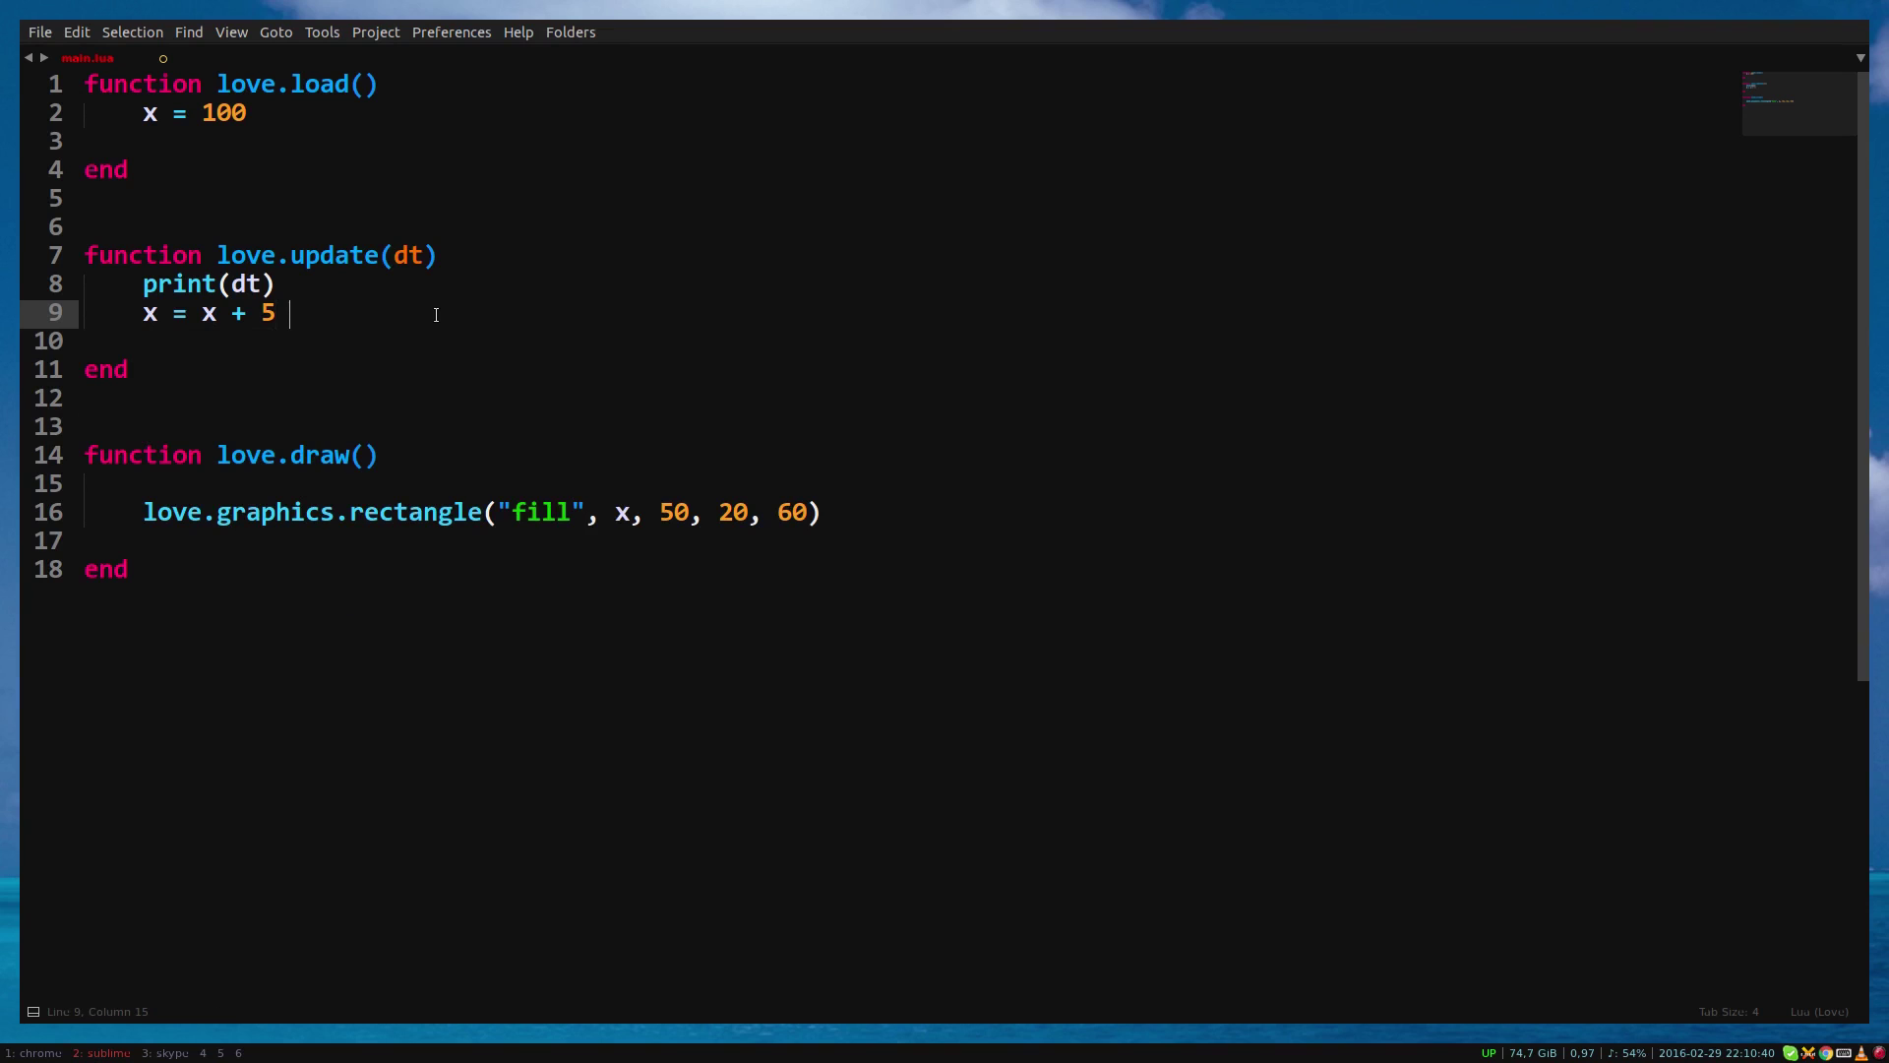
pyautogui.write('* dt')
# Change line 9 to x = x + 5 * dt, save, test-run the game, and clear the 5.
pyautogui.press('Escape')
pyautogui.hotkey('ctrl', 's')
pyautogui.hotkey('ctrl', 'b')
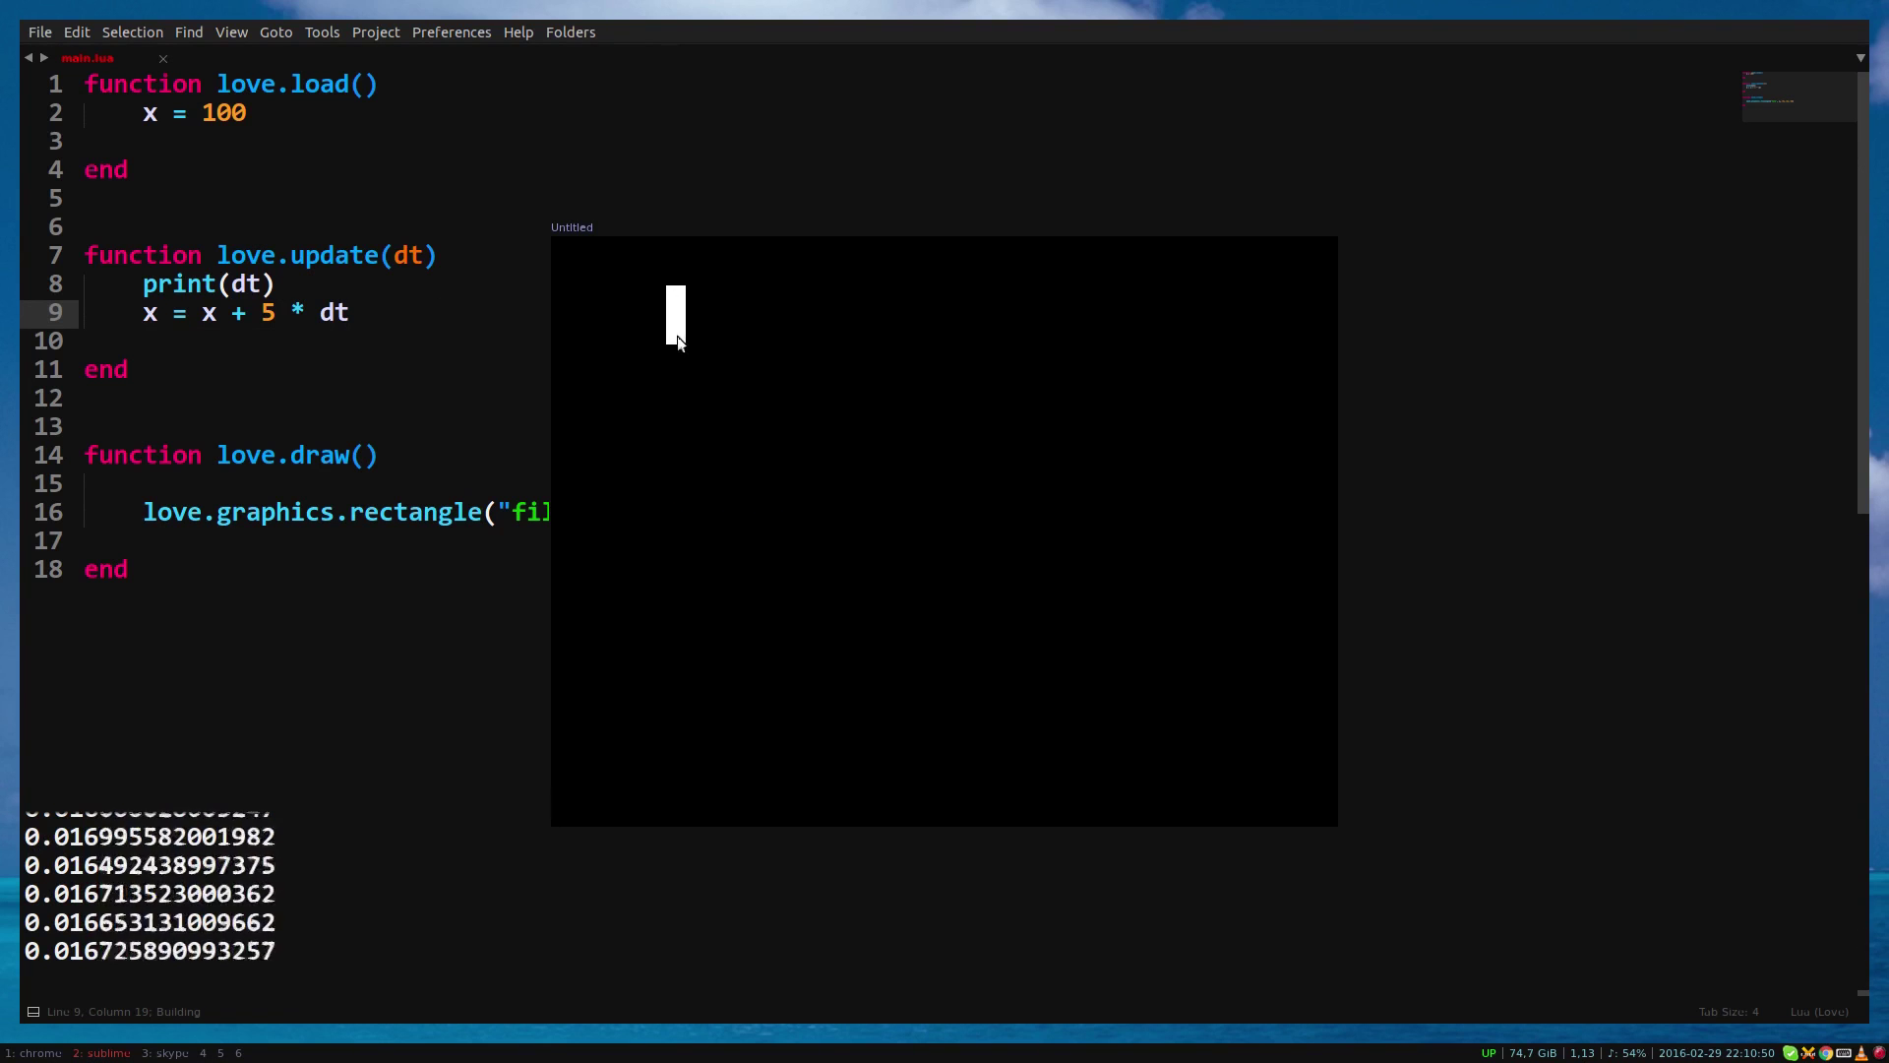
pyautogui.click(680, 417)
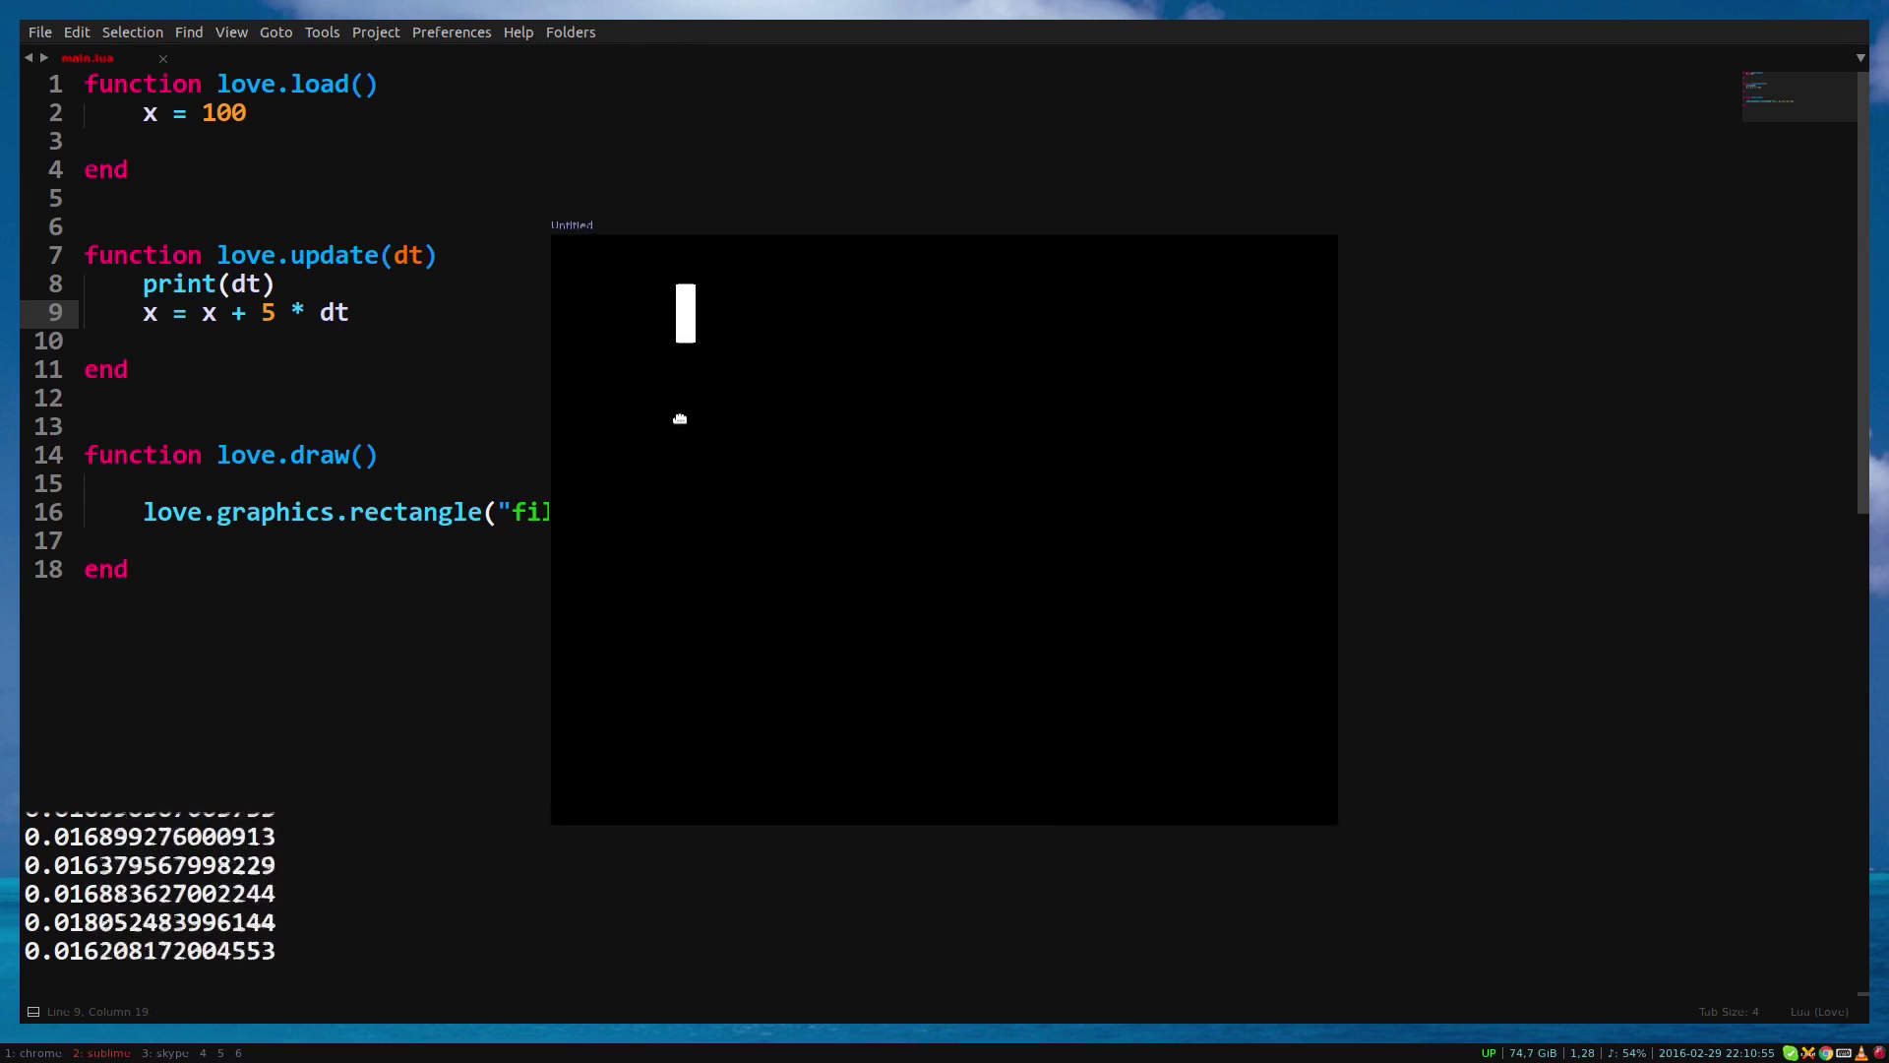
pyautogui.moveTo(680, 418); pyautogui.dragTo(575, 327)
pyautogui.press('Down')
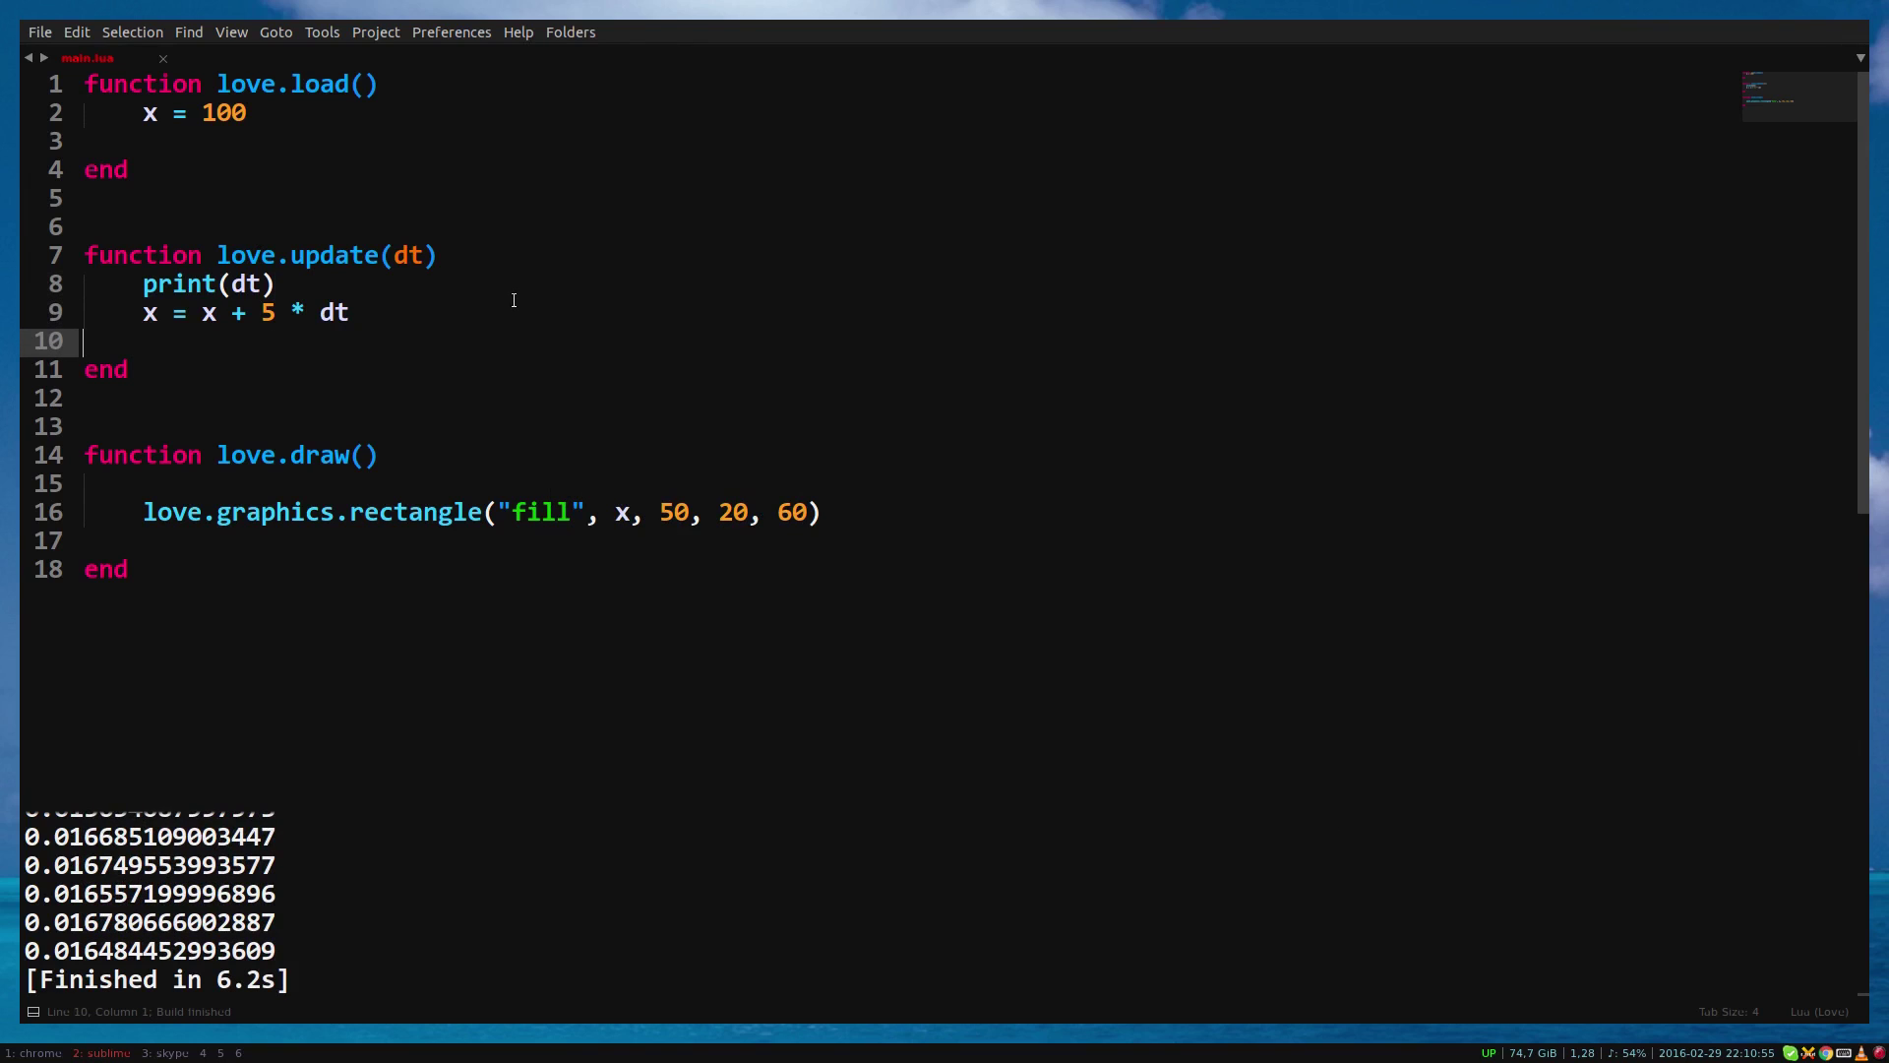
pyautogui.press('BackSpace')
pyautogui.write('100')
# Run the game with movement x = x + 100 * dt while dt keeps printing.
pyautogui.hotkey('ctrl', 'b')
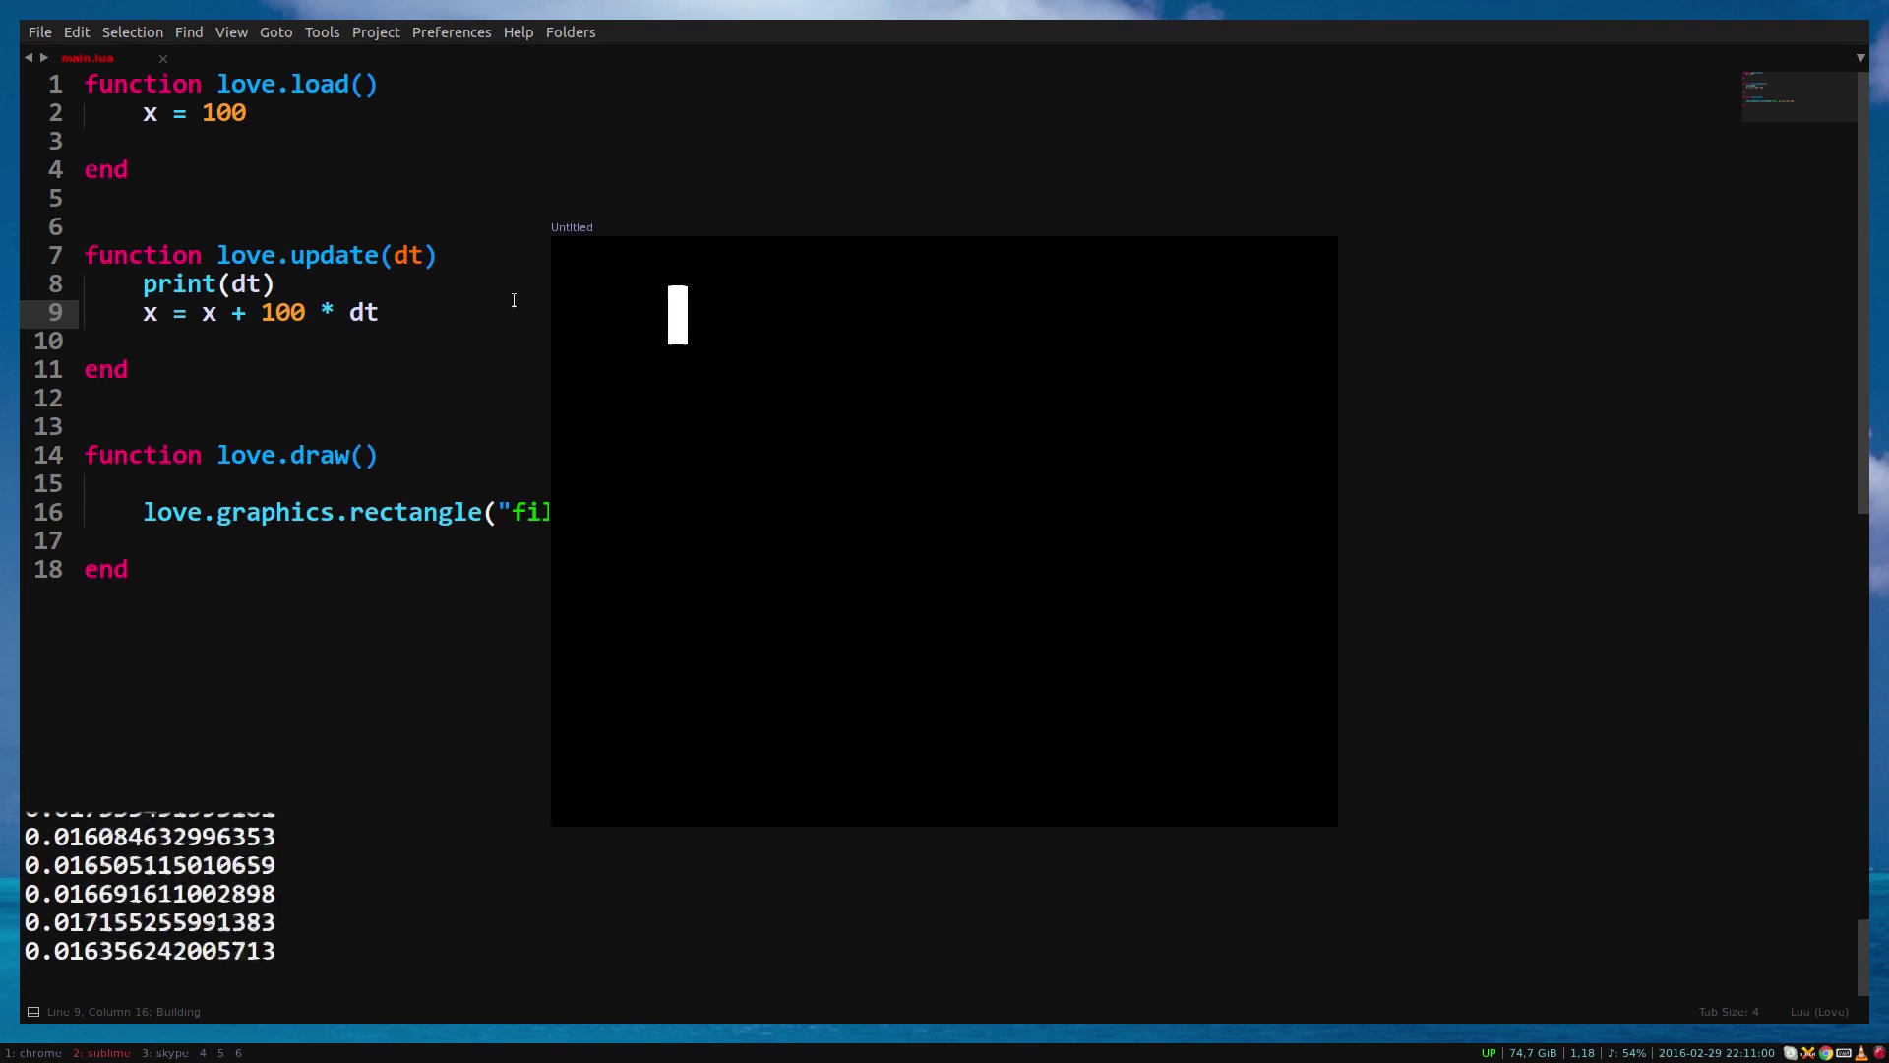